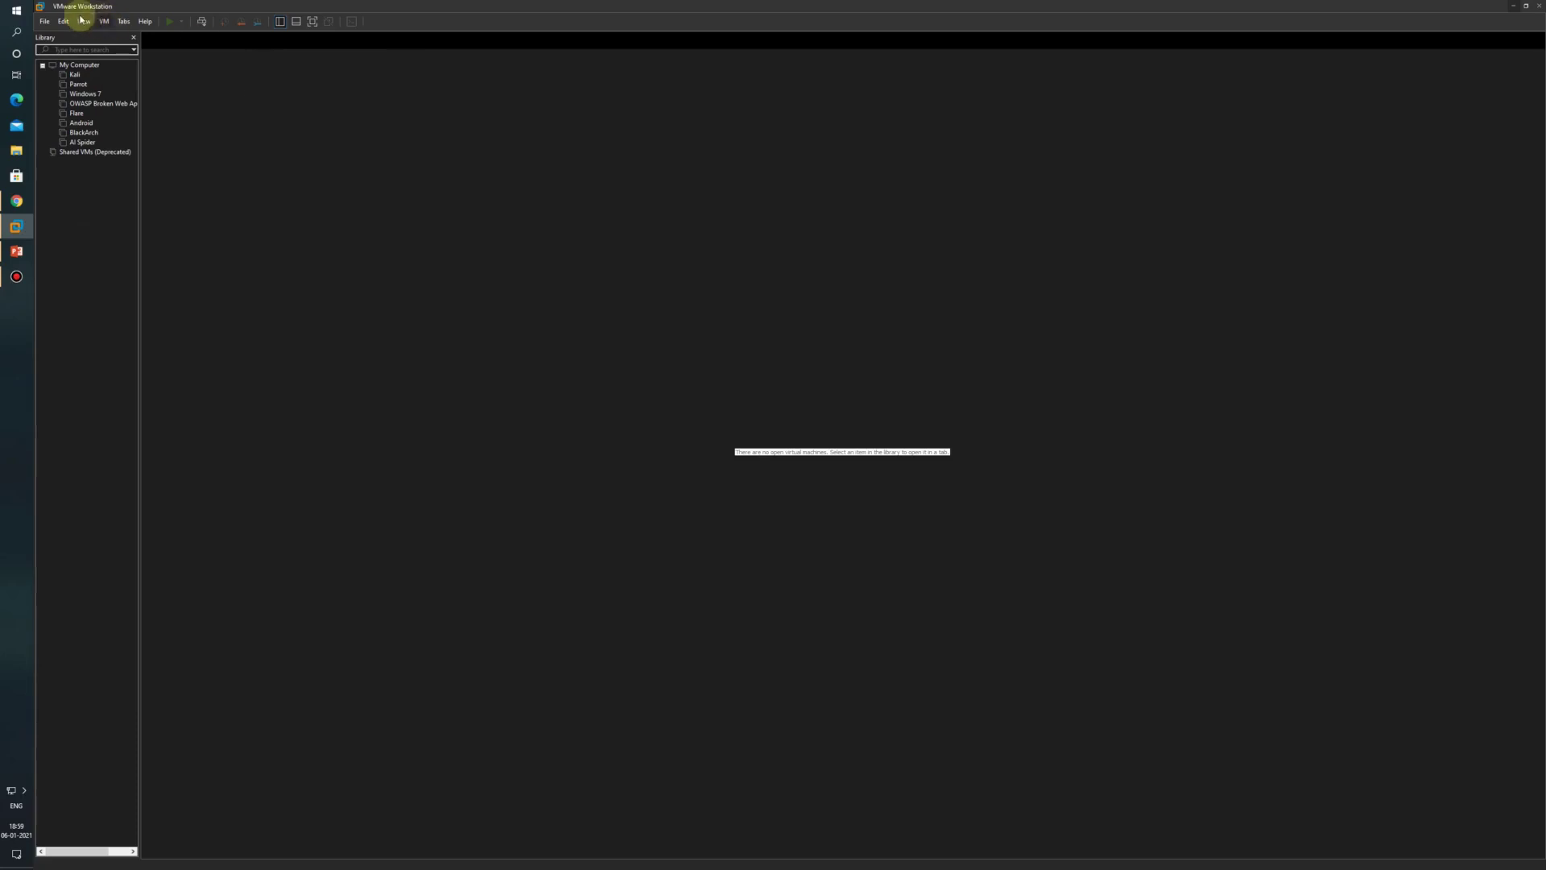
Step: Start a Typical new virtual machine from the Debian ISO on the Desktop and name it IEMLabs
click(47, 22)
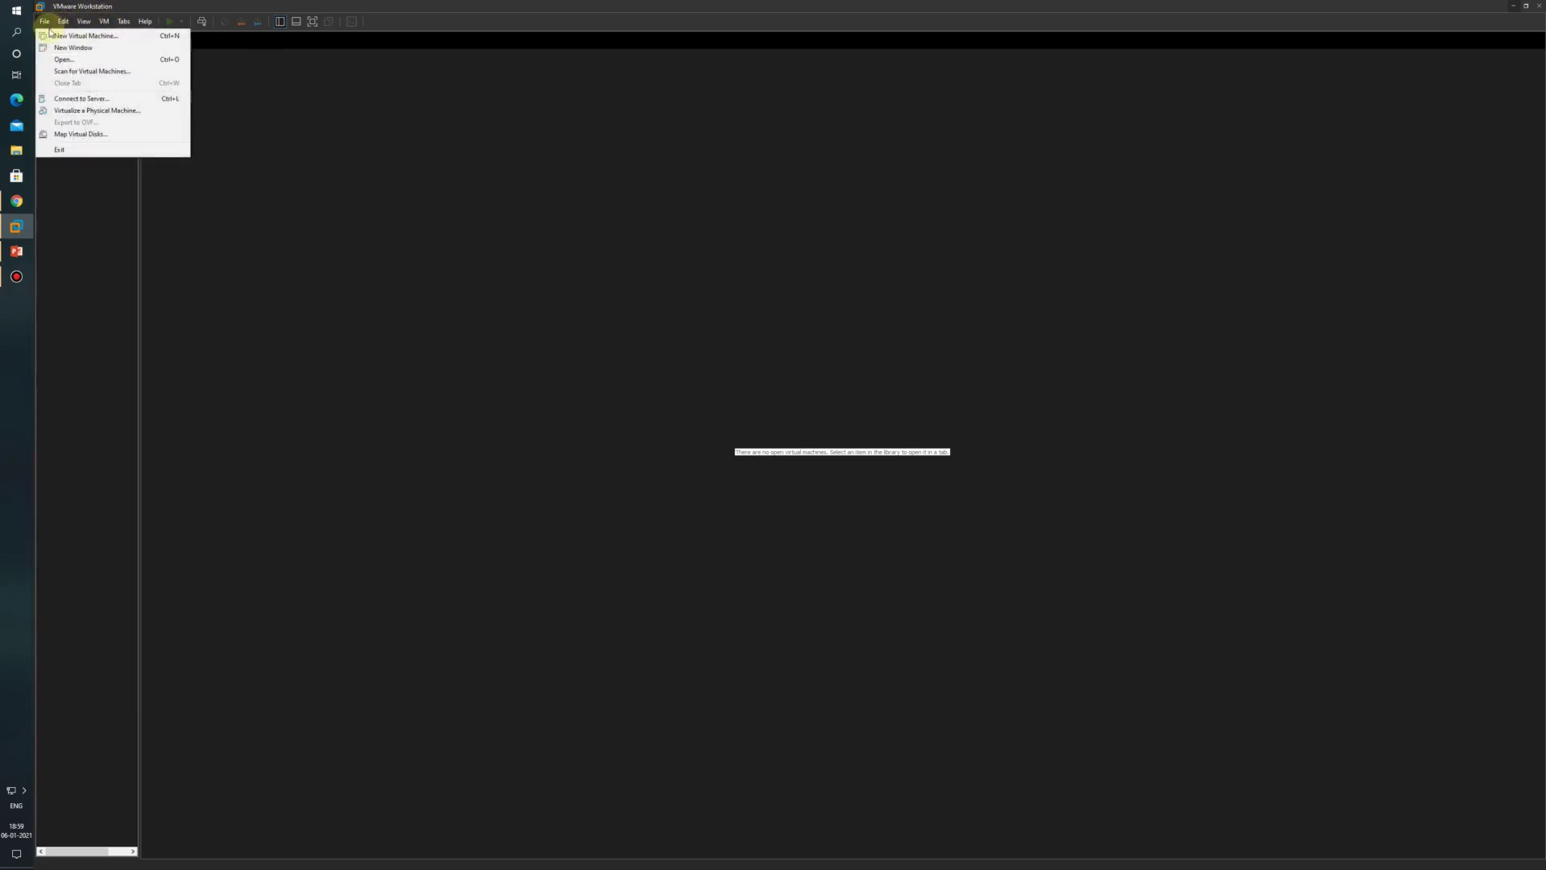
click(80, 35)
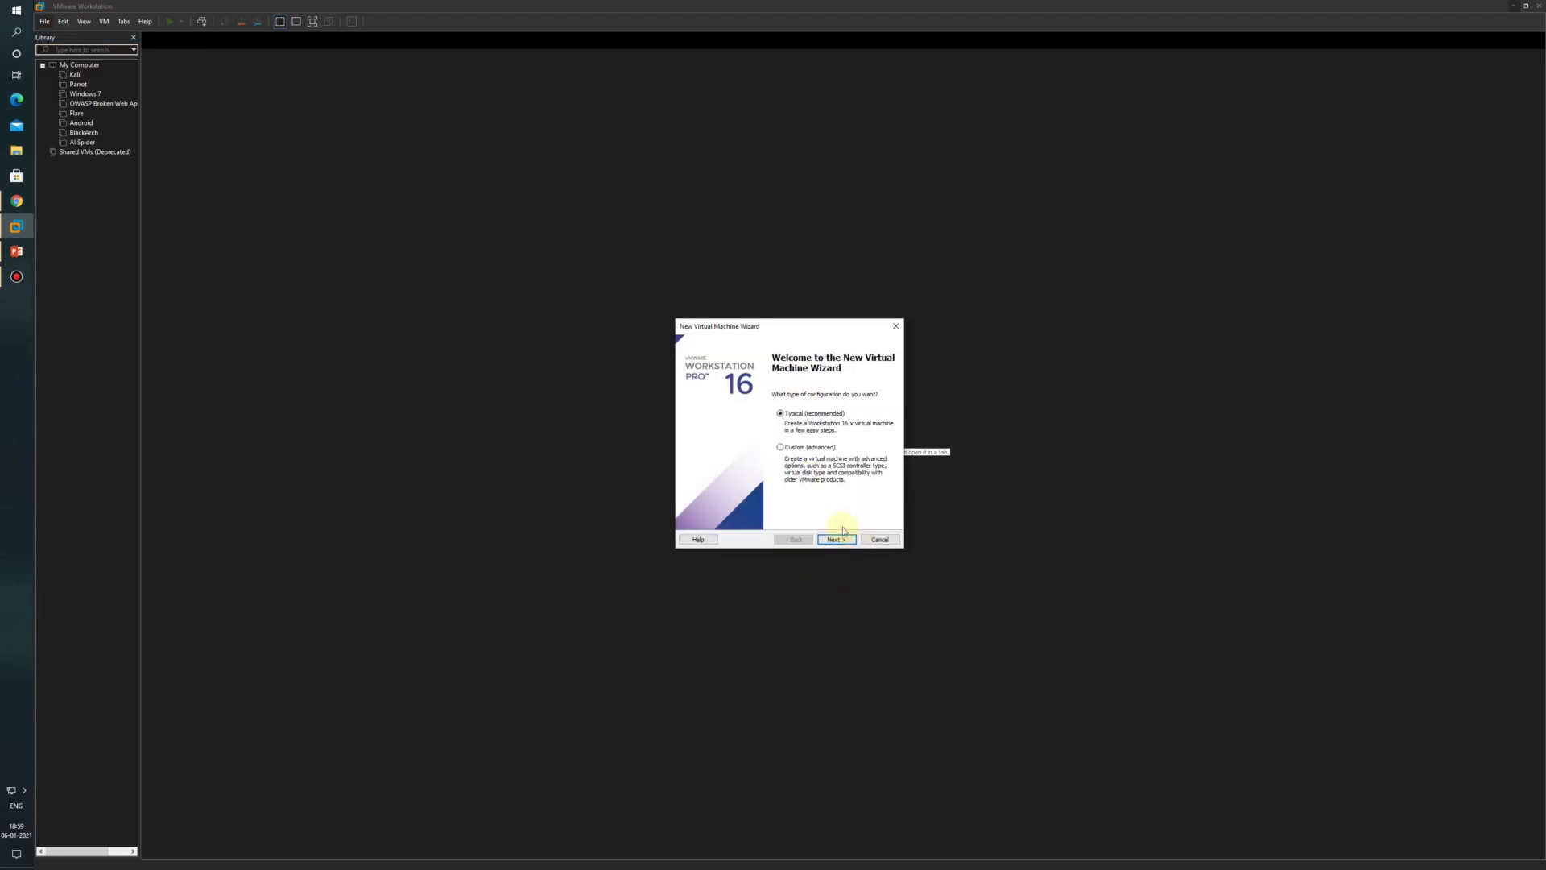
click(835, 534)
click(874, 450)
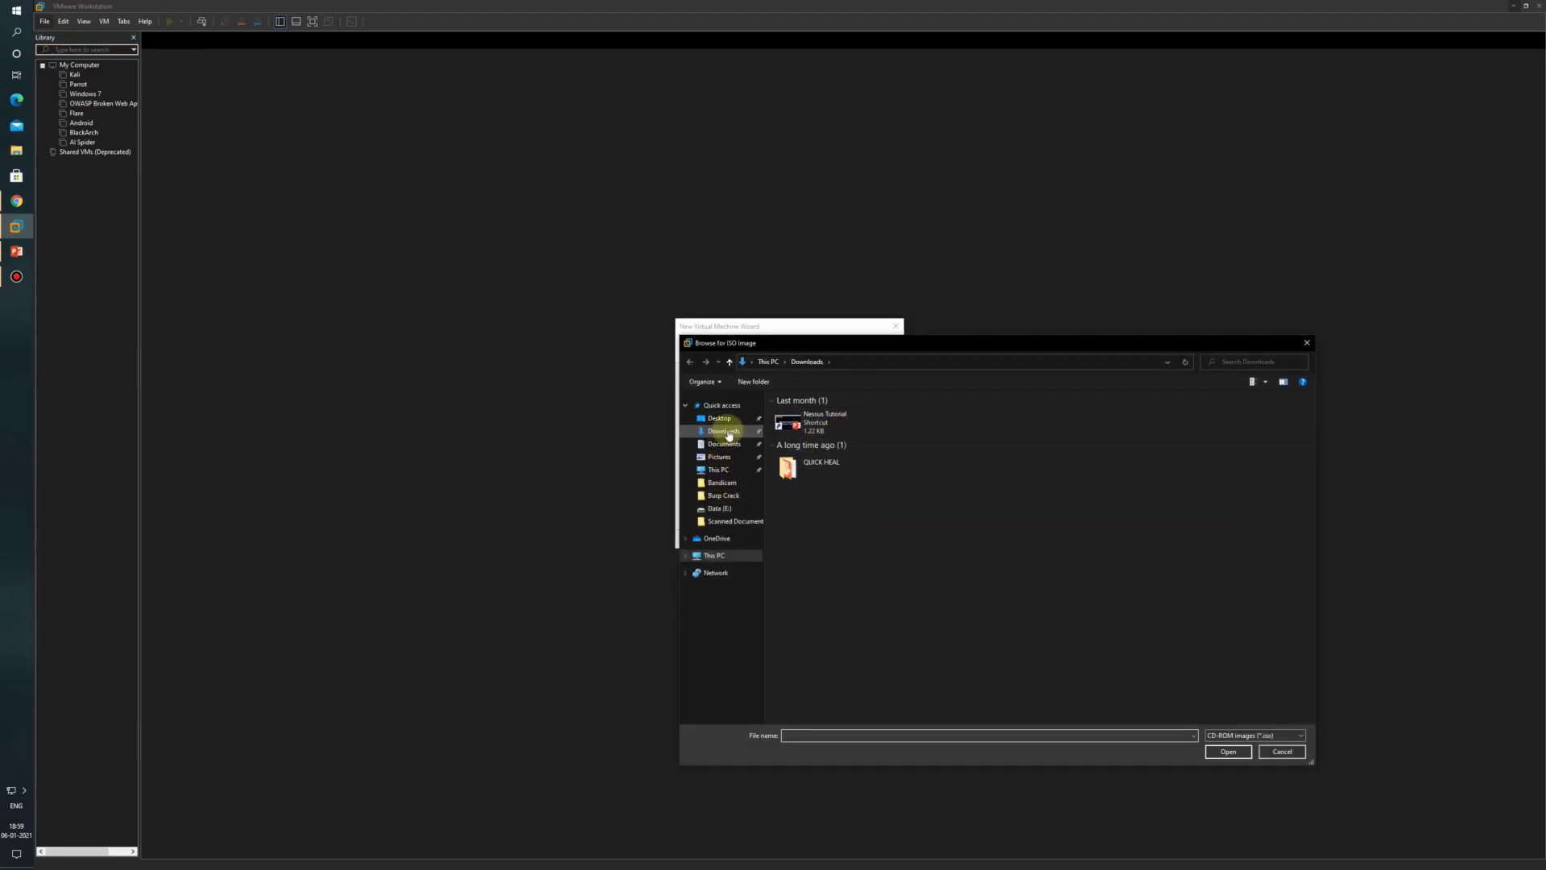
click(725, 418)
double_click(802, 426)
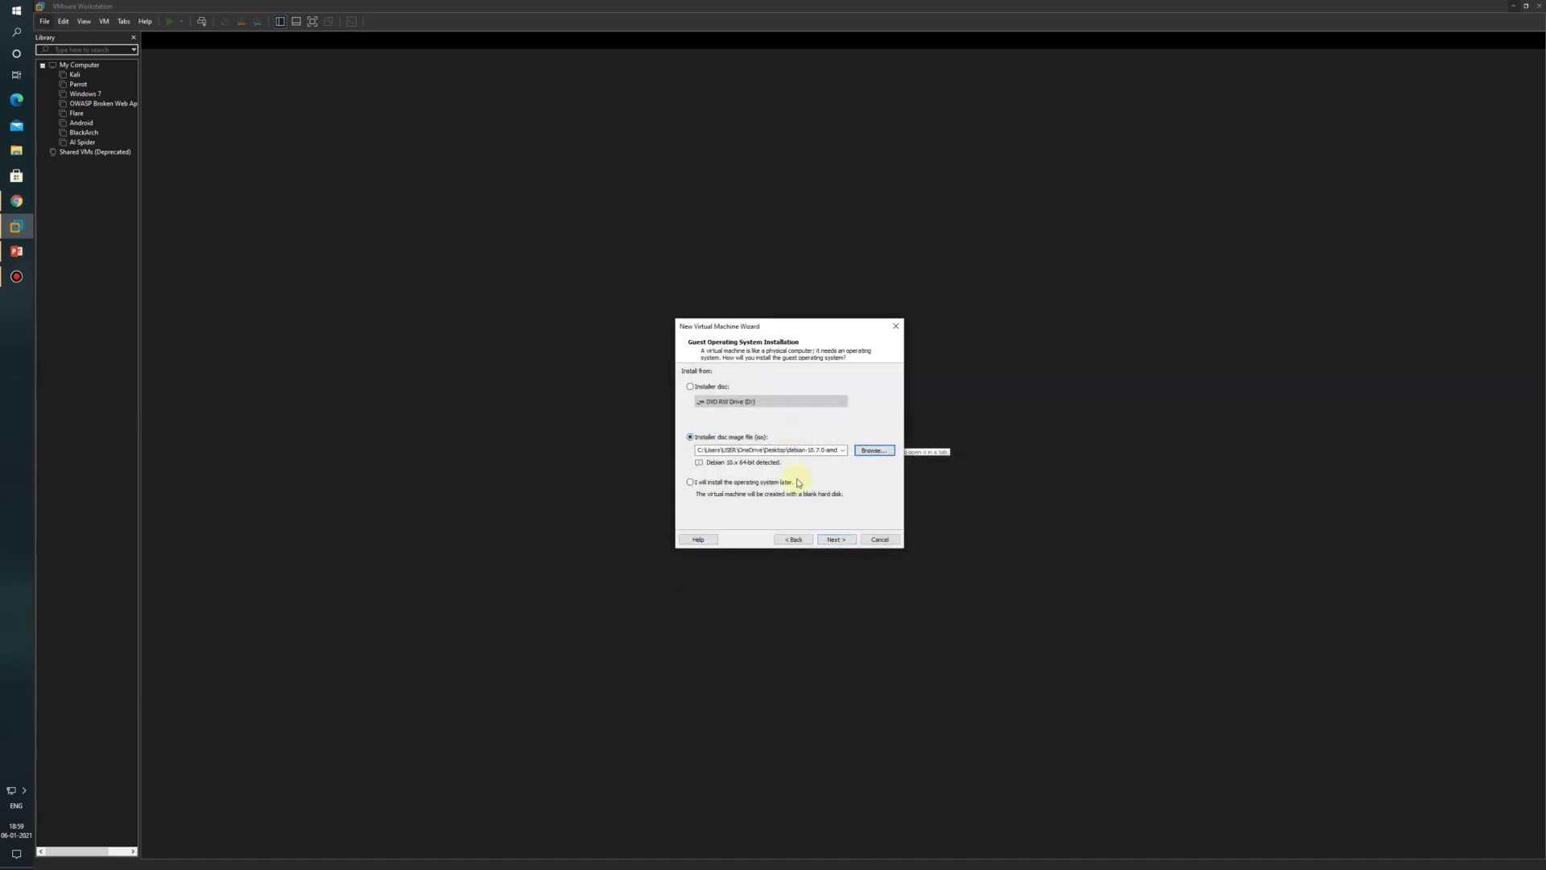
click(835, 539)
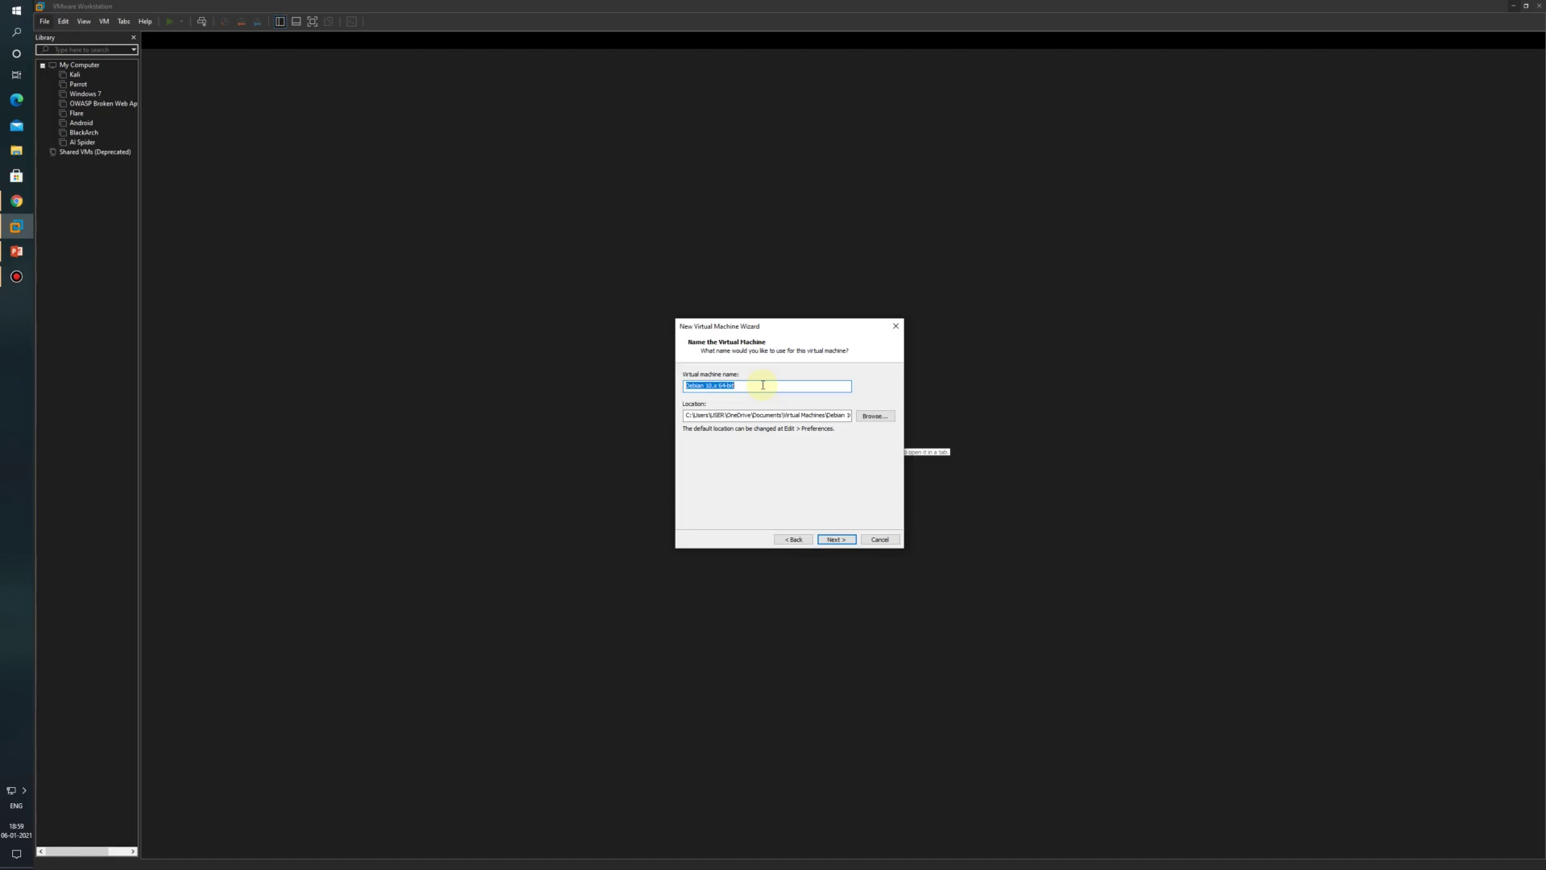
text(IEMLab)
Step: Store the VM in a newly created IEMLabs folder under F:\VM's
click(874, 416)
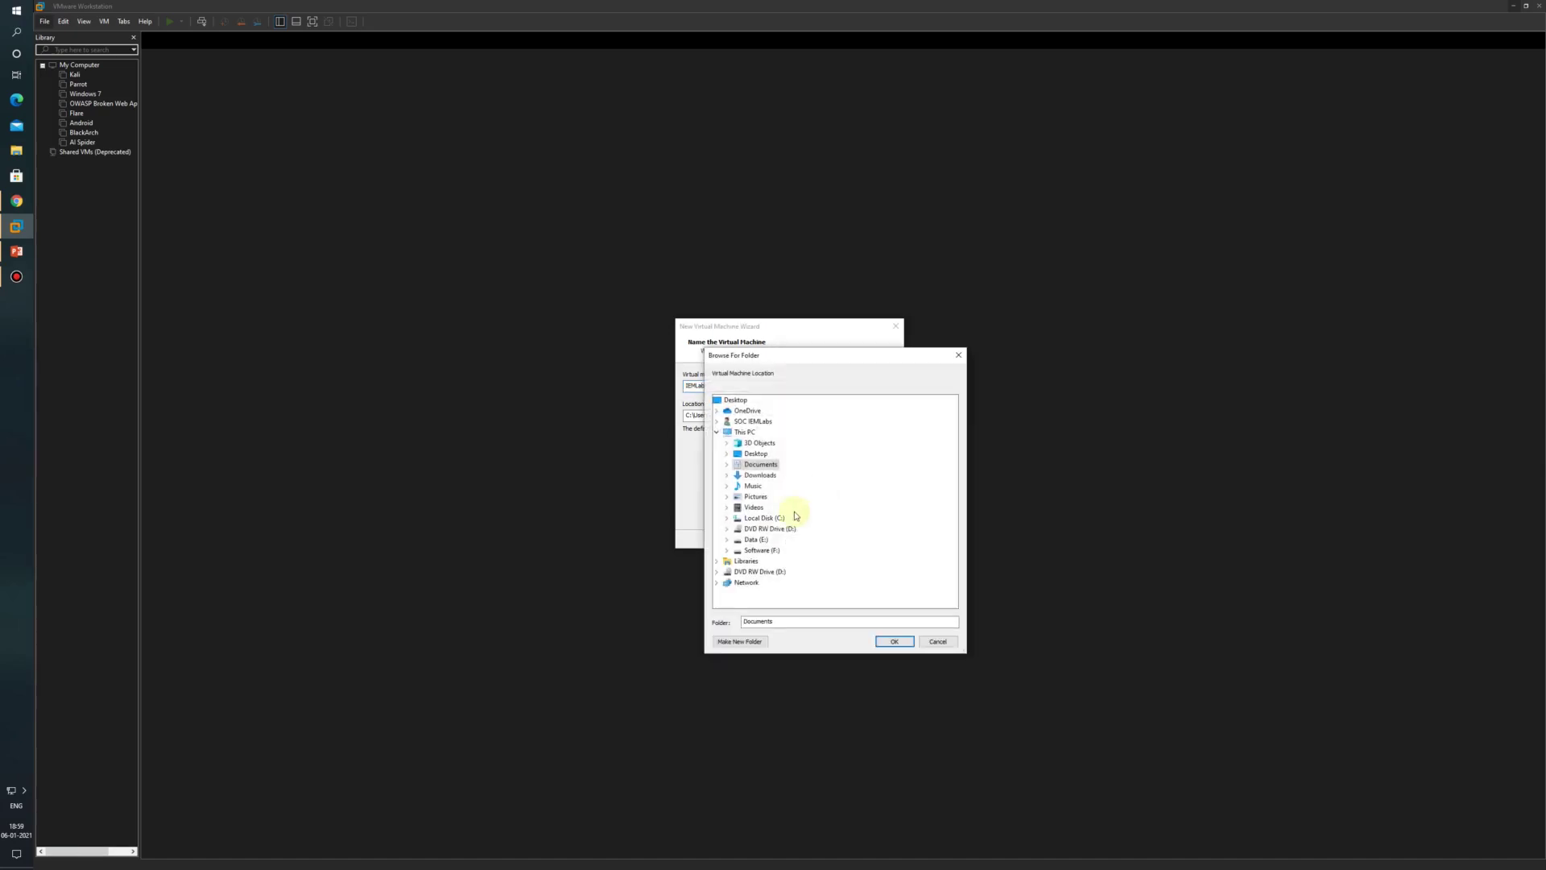
double_click(762, 550)
double_click(762, 593)
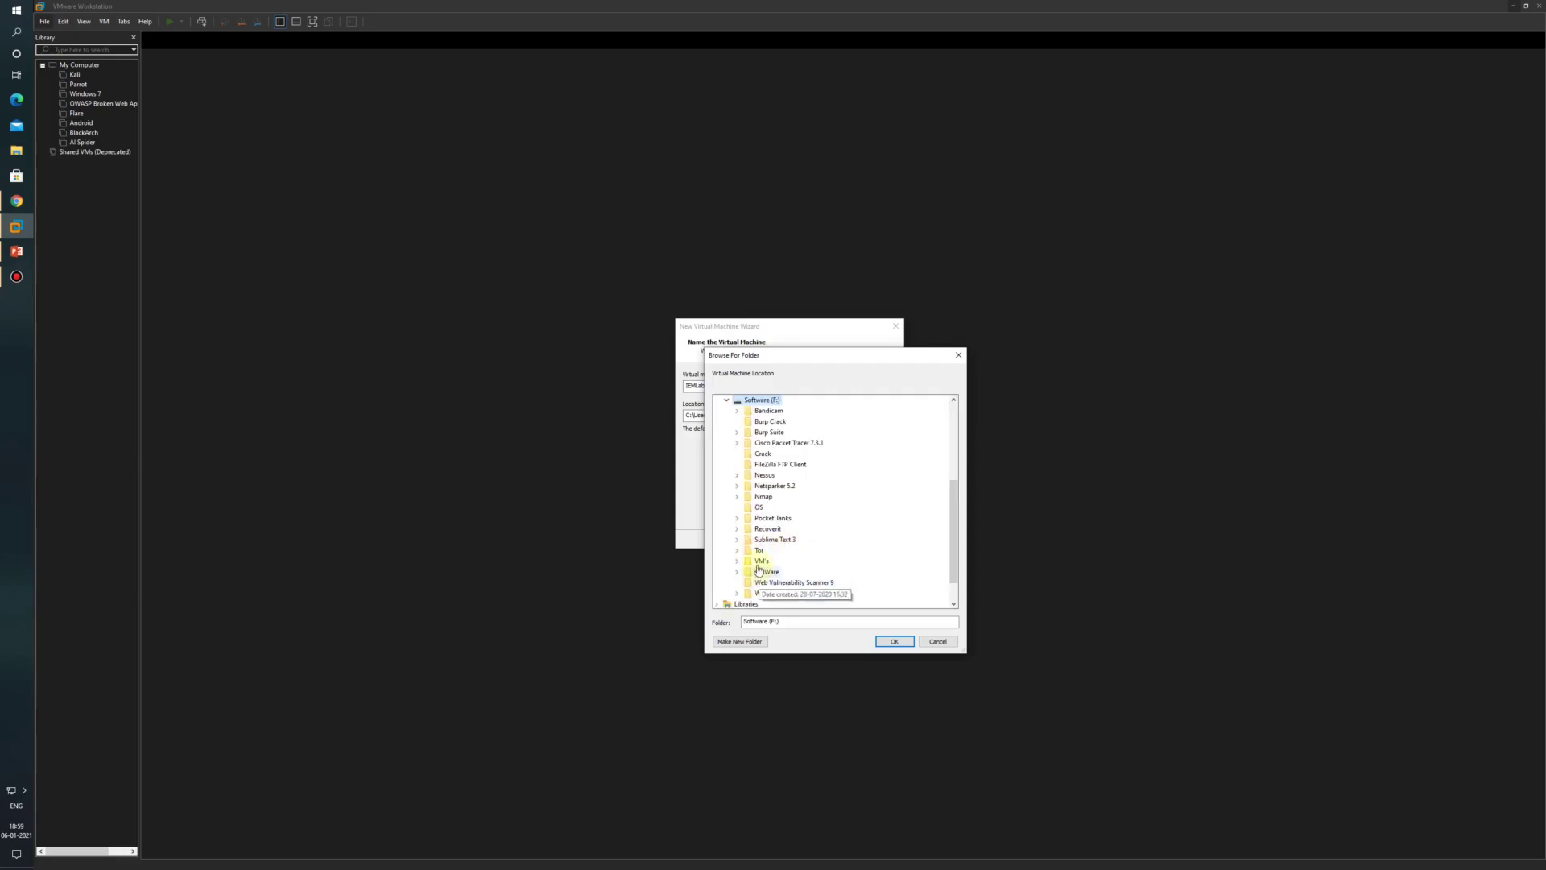
click(739, 641)
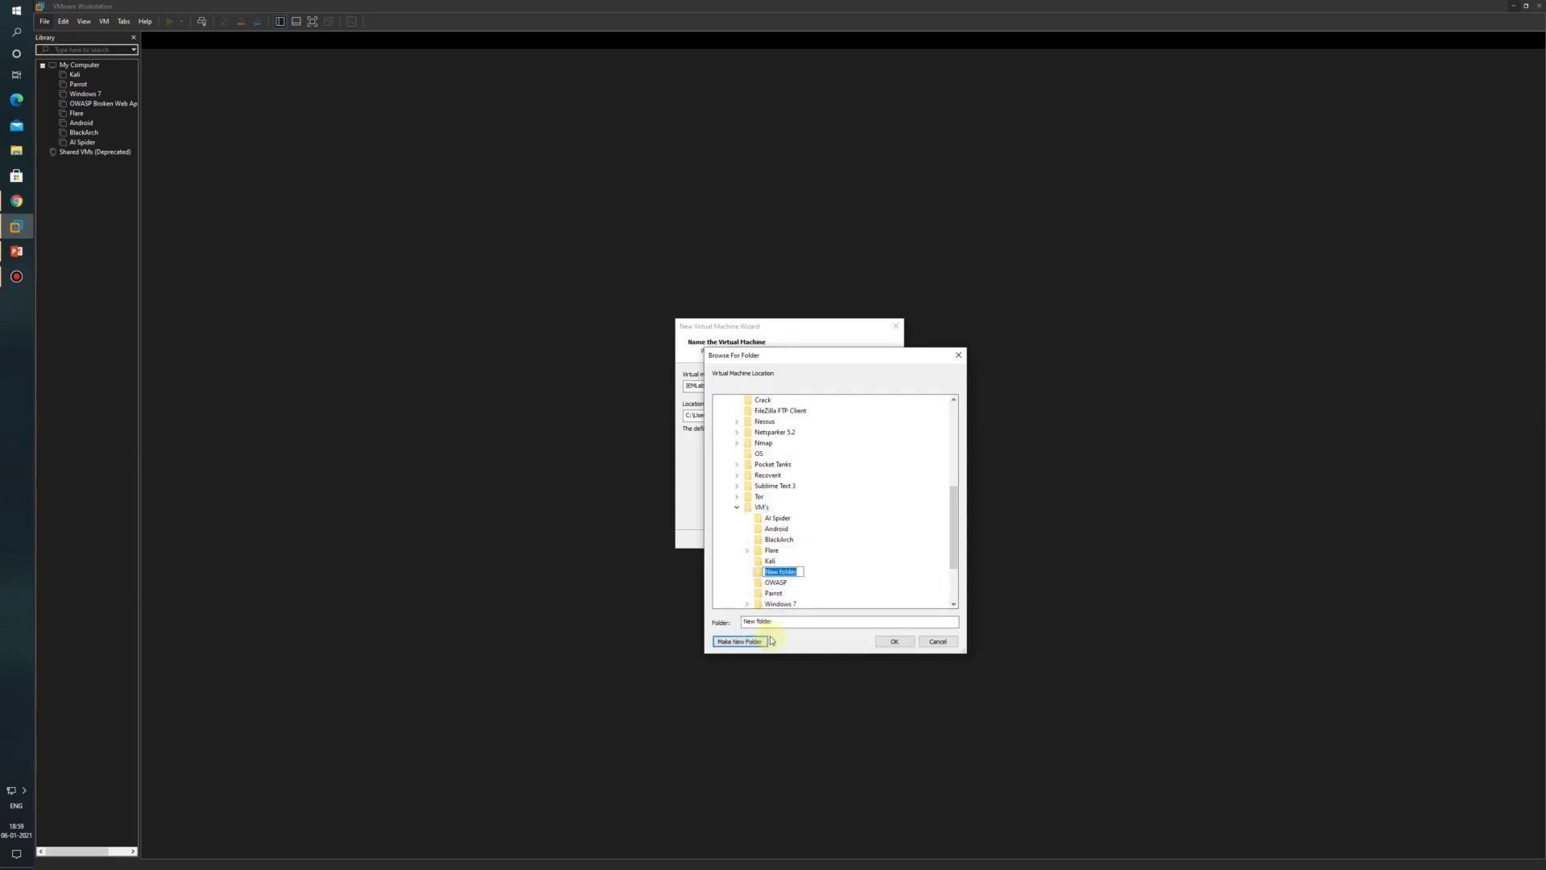
key(BackSpace)
text(IEMLabs)
click(892, 641)
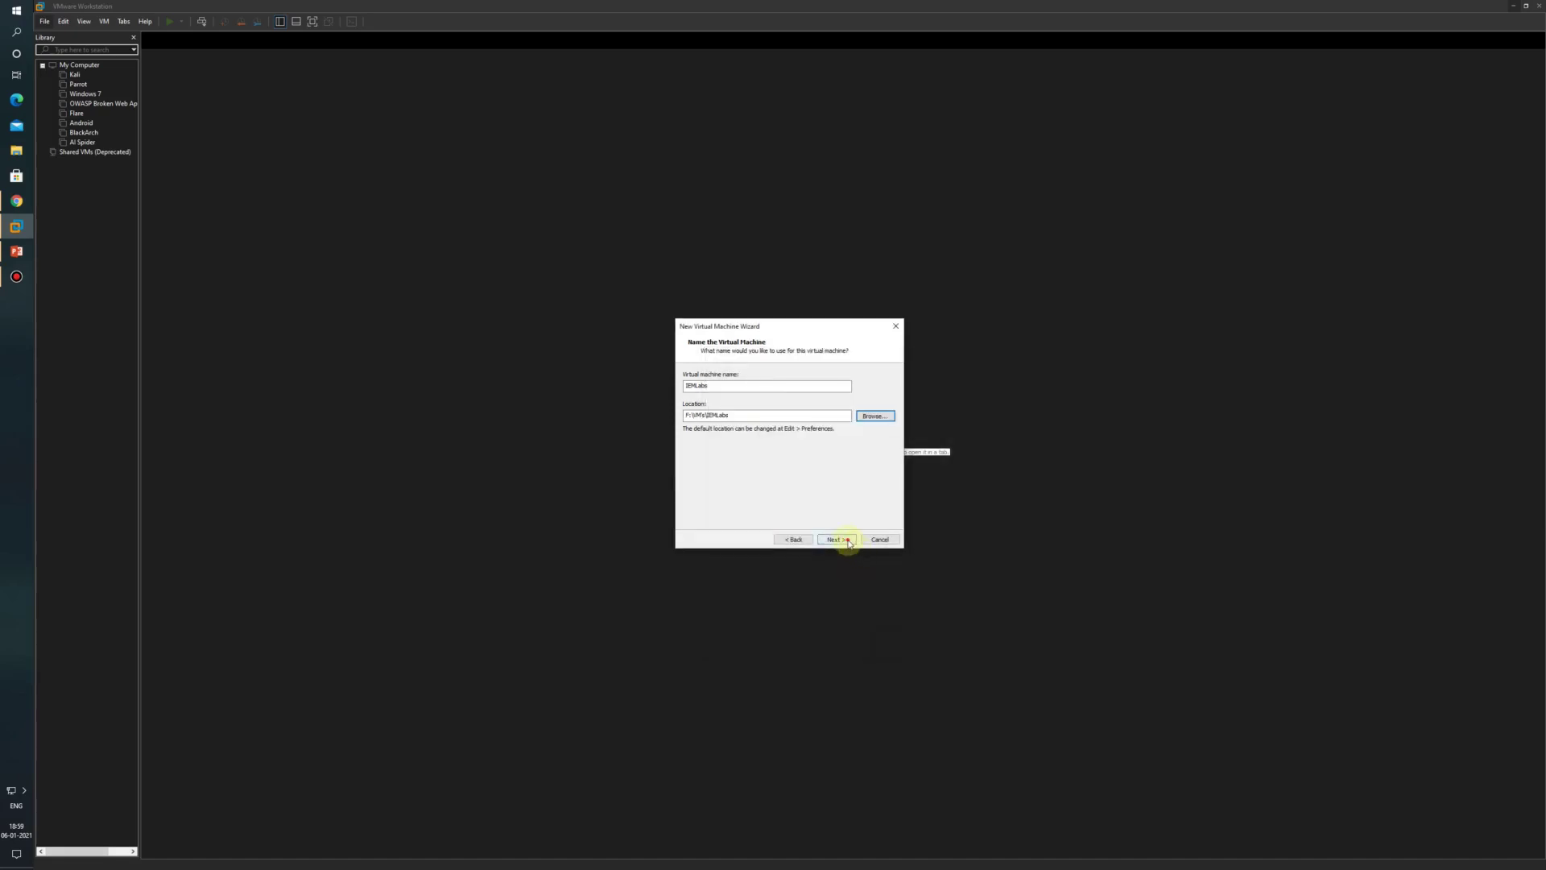
click(836, 539)
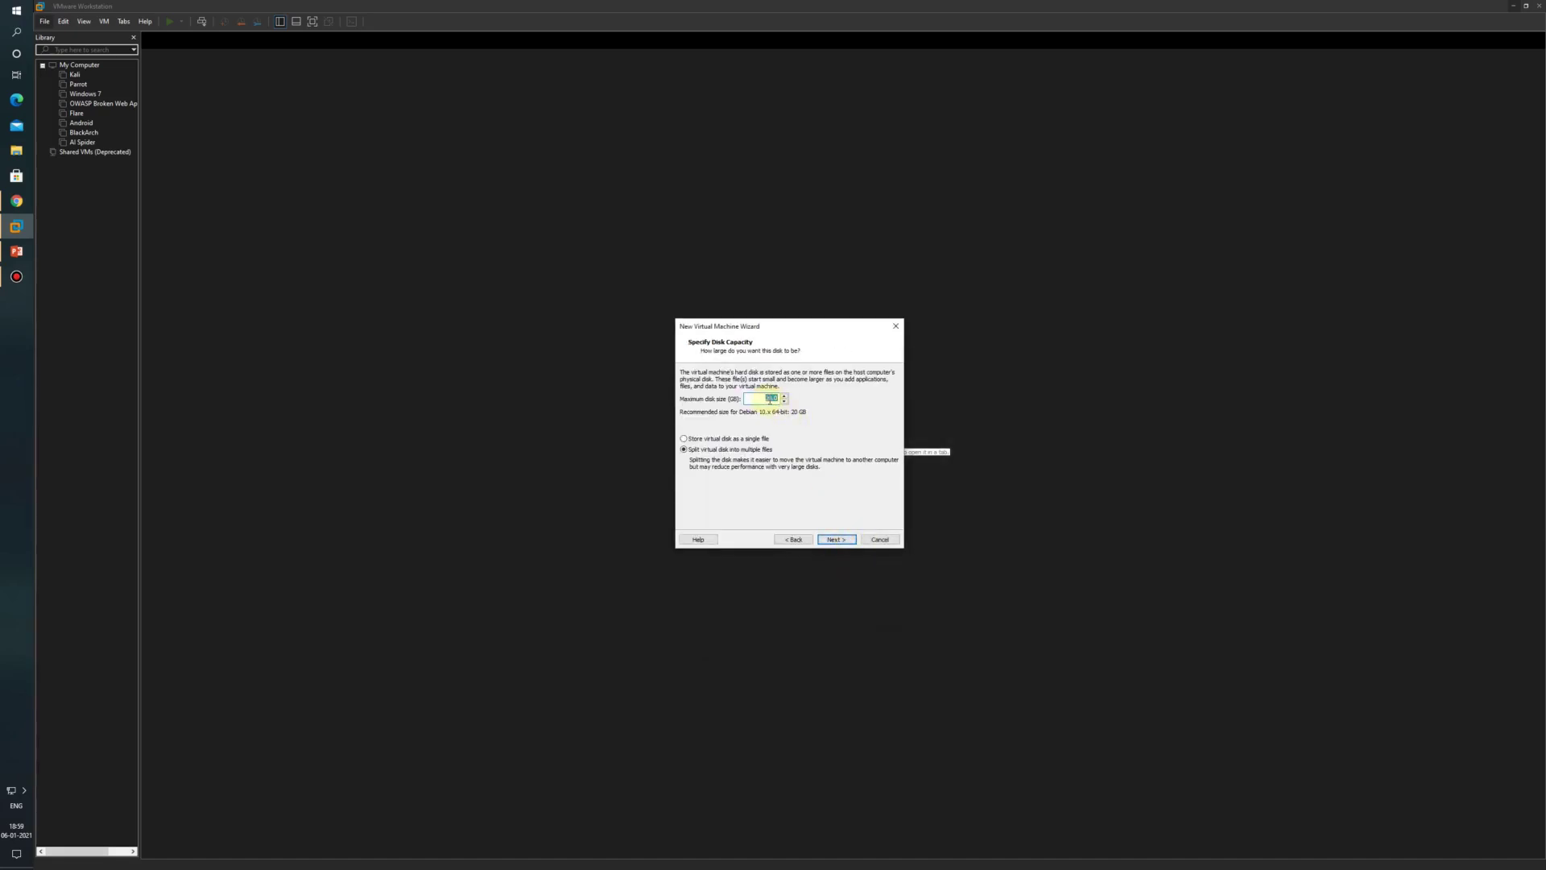
Step: Keep the default disk size and set the VM's memory to 4 GB in the hardware settings
click(761, 400)
click(842, 542)
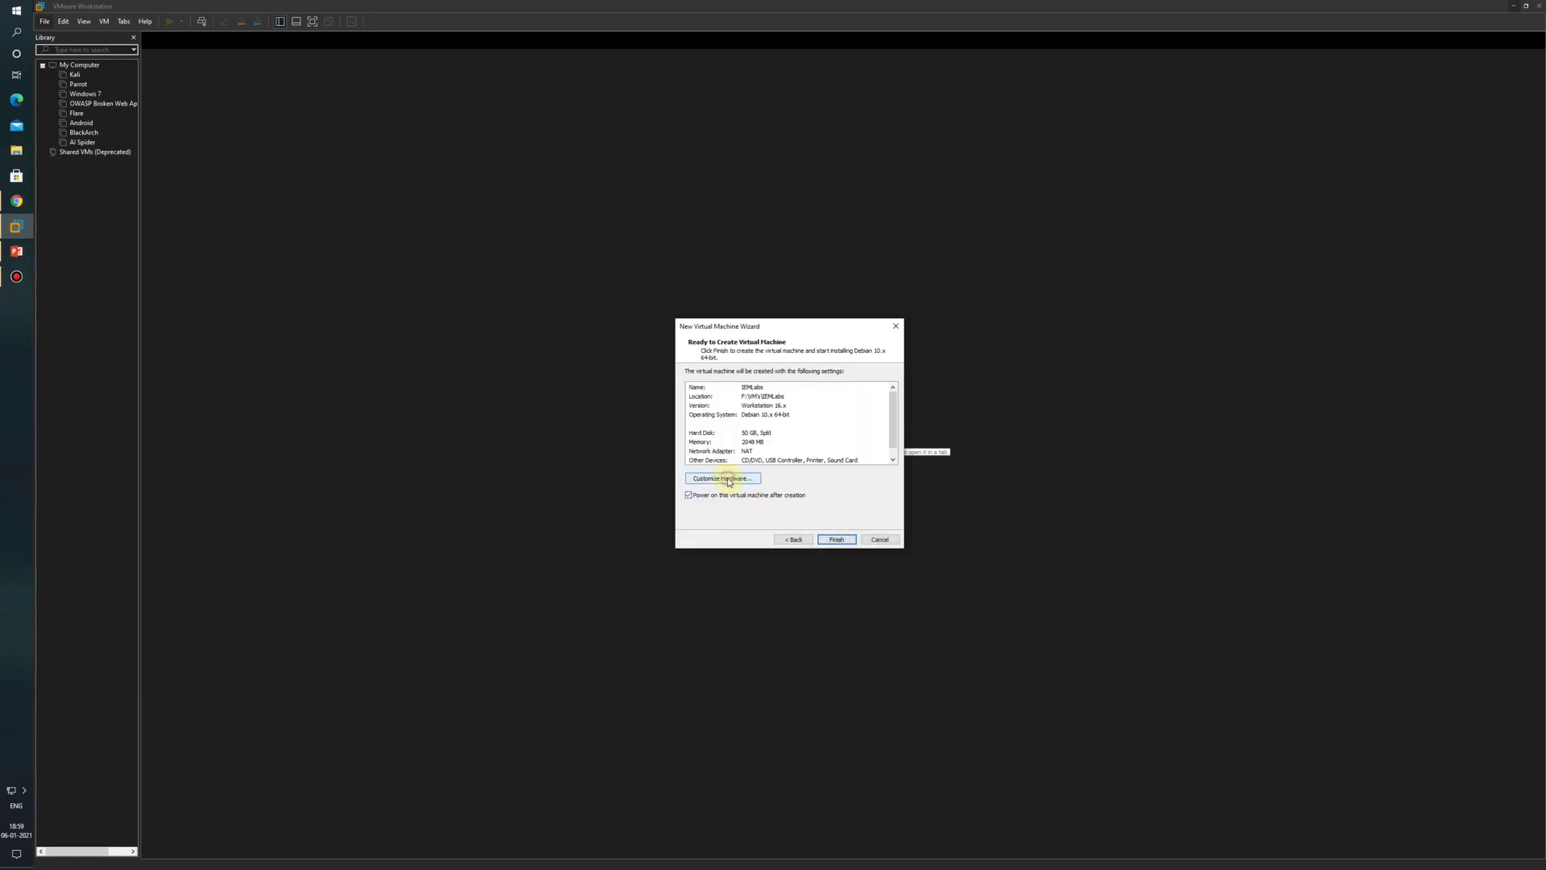
click(729, 479)
drag(812, 383, 808, 372)
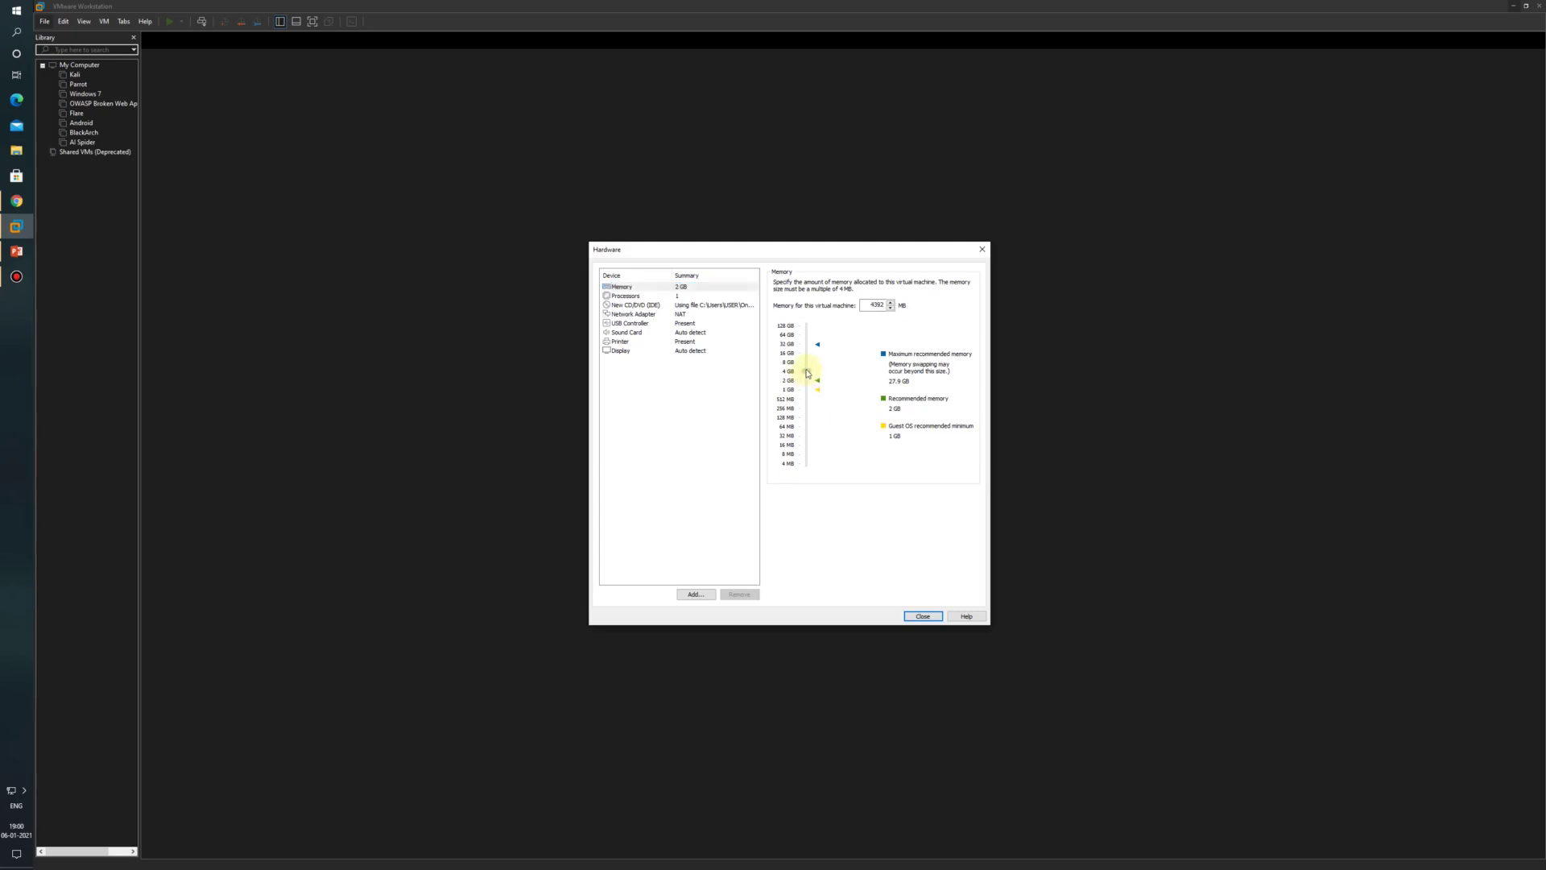
drag(808, 375, 807, 368)
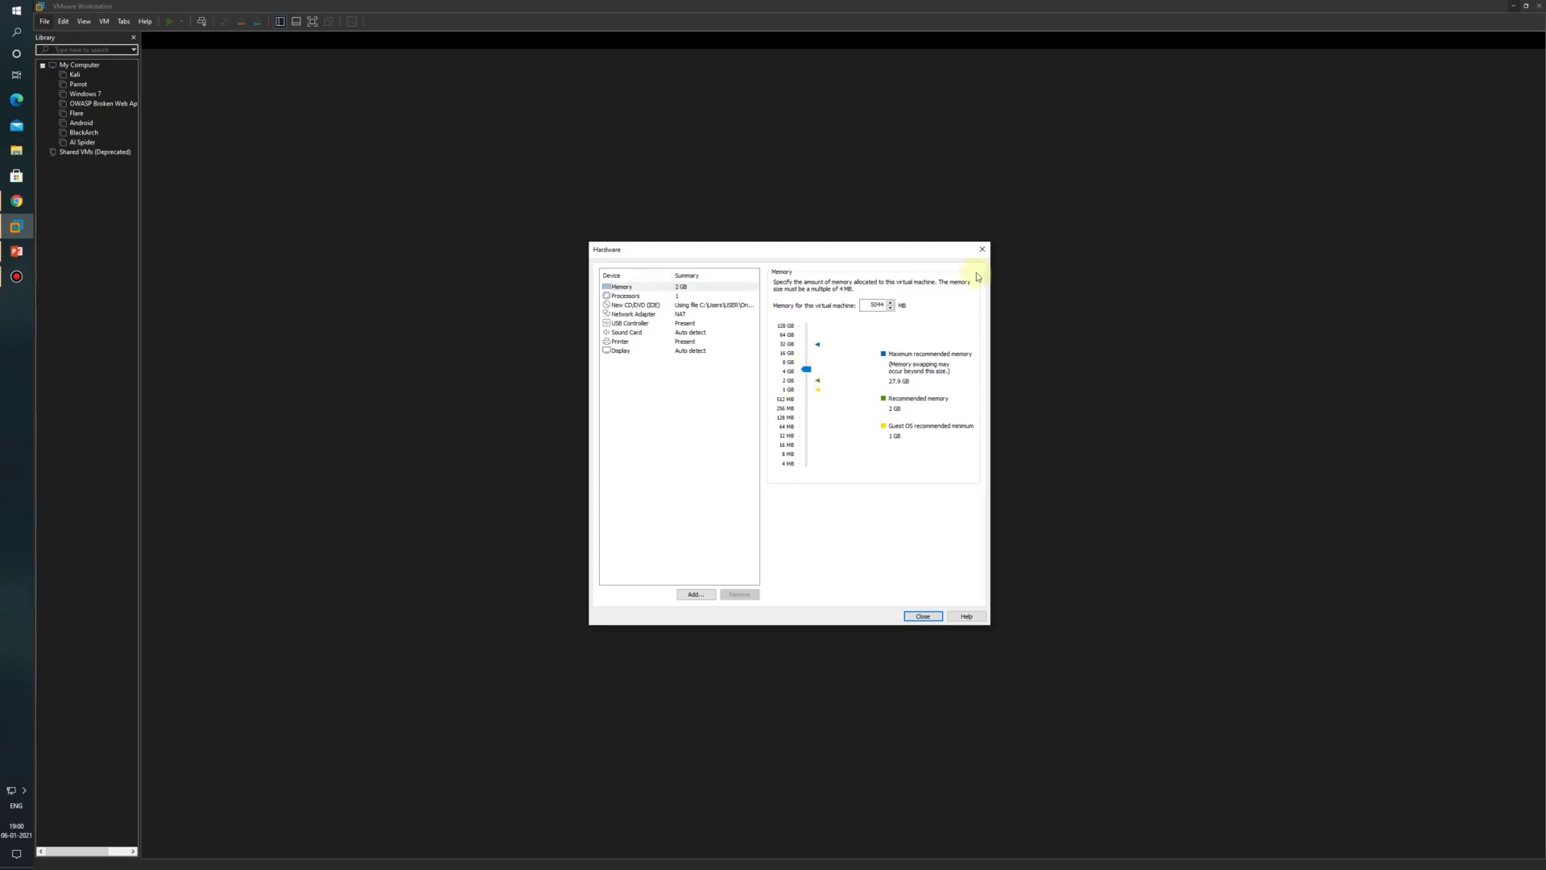
click(868, 304)
double_click(868, 304)
text(4)
Step: Give the VM 2 processors with 2 cores each, then finish creating it
click(684, 296)
click(896, 283)
click(878, 300)
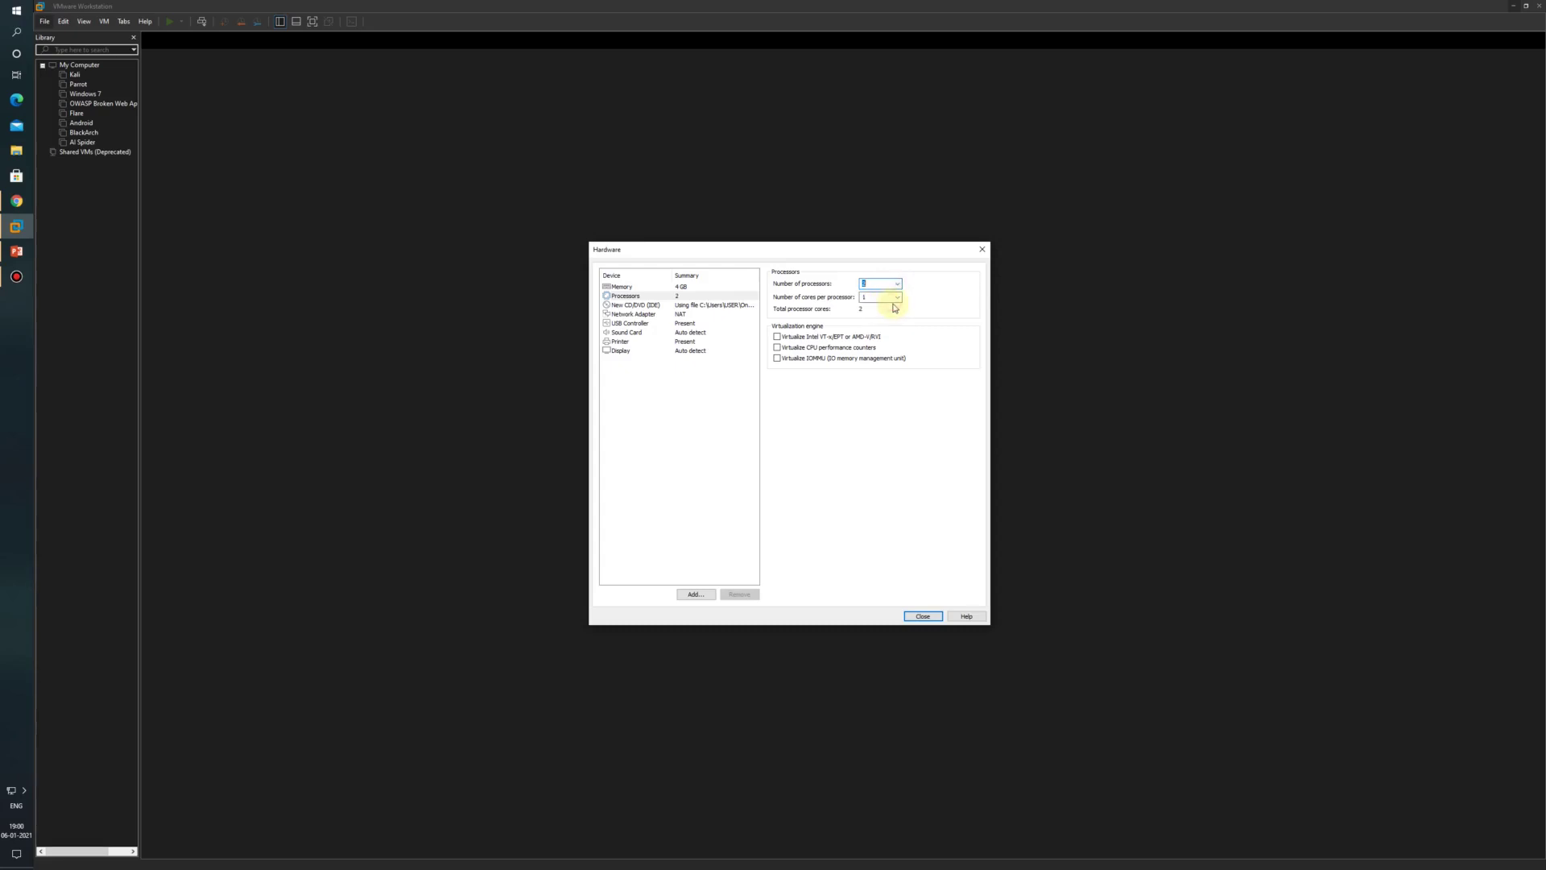
click(897, 297)
click(879, 314)
click(924, 618)
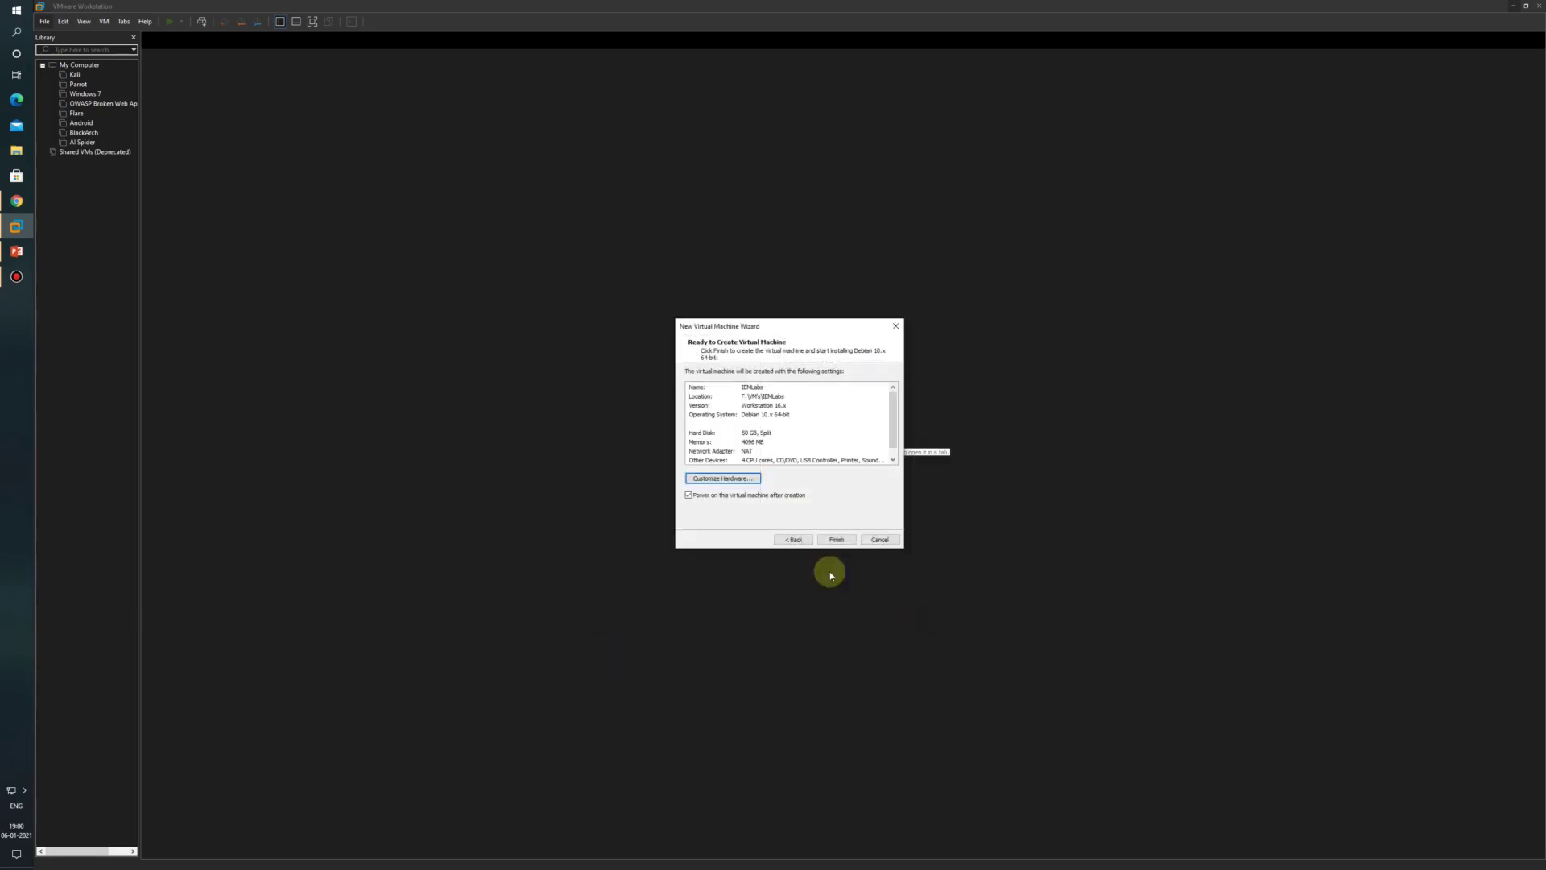
click(838, 538)
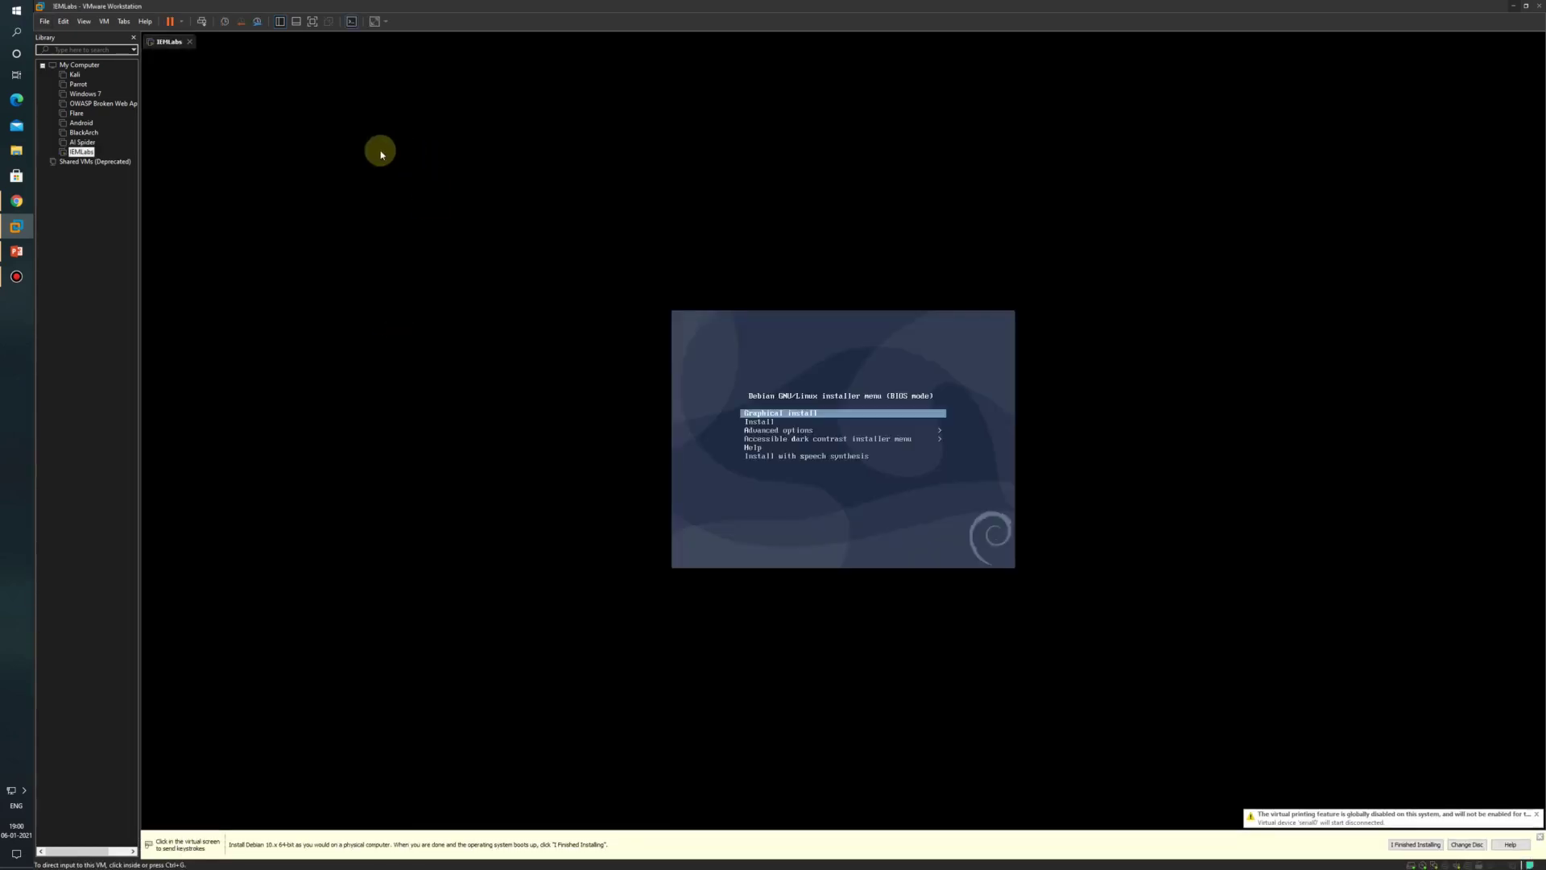
Step: Run Debian's Graphical install with English language, India location and American English keyboard
click(843, 412)
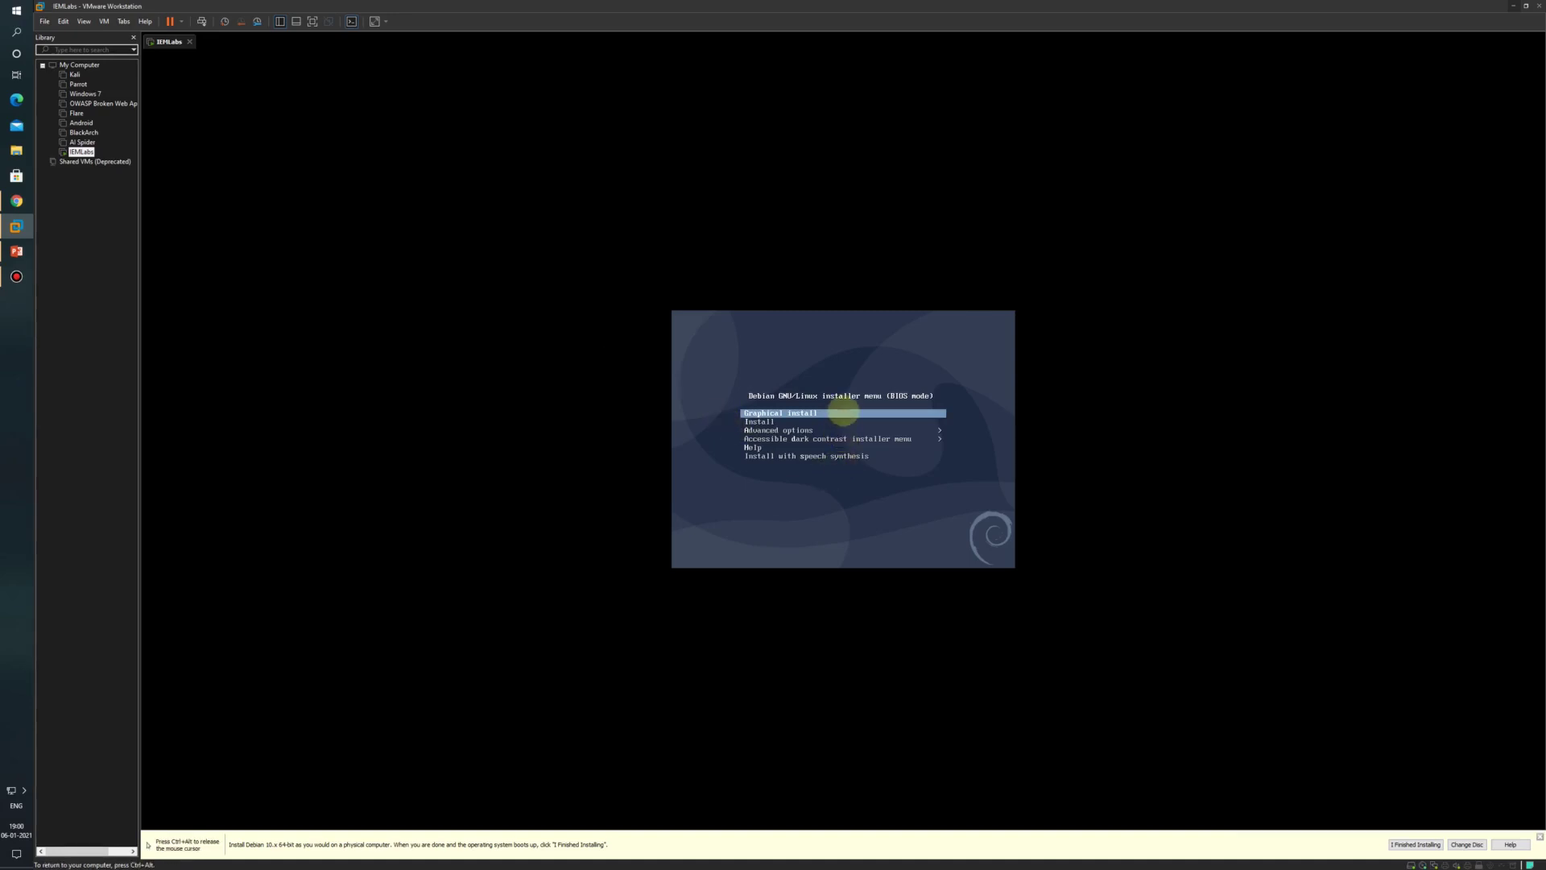
key(Return)
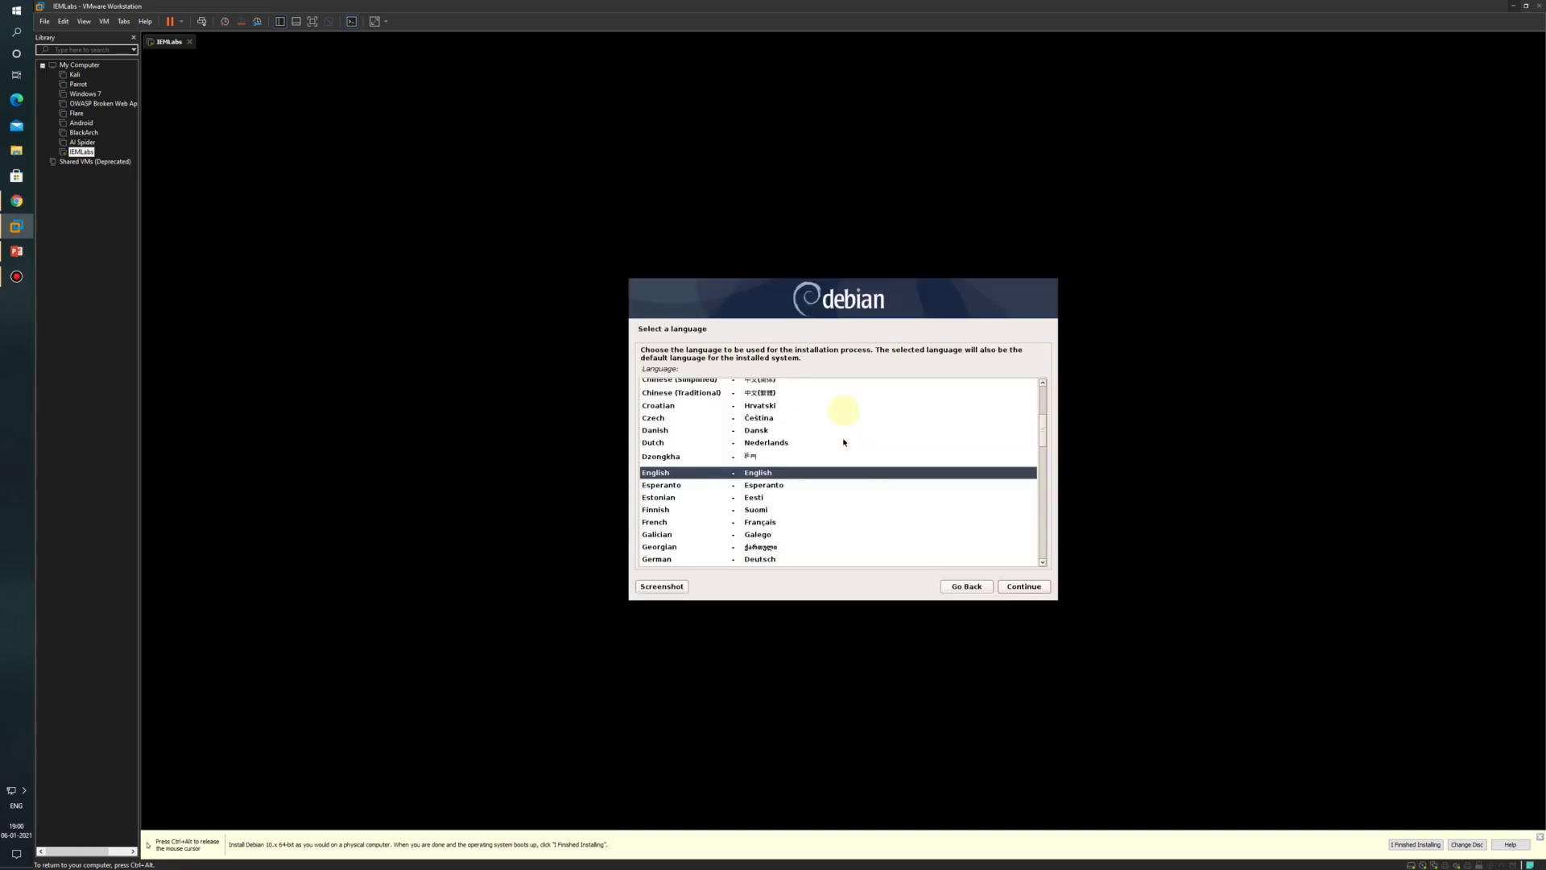
click(1010, 590)
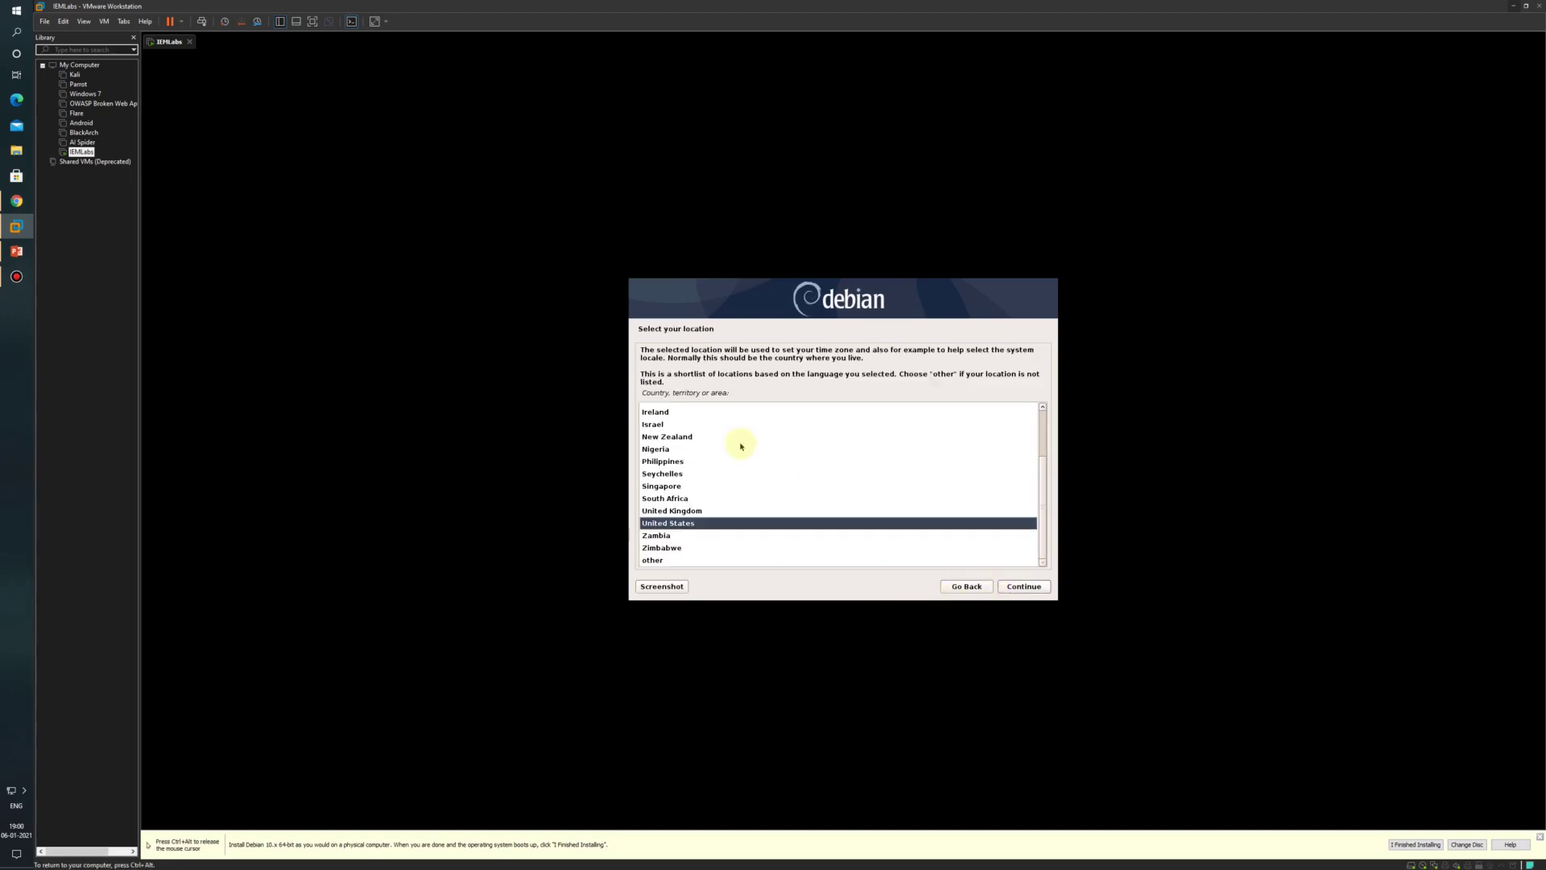
key(i)
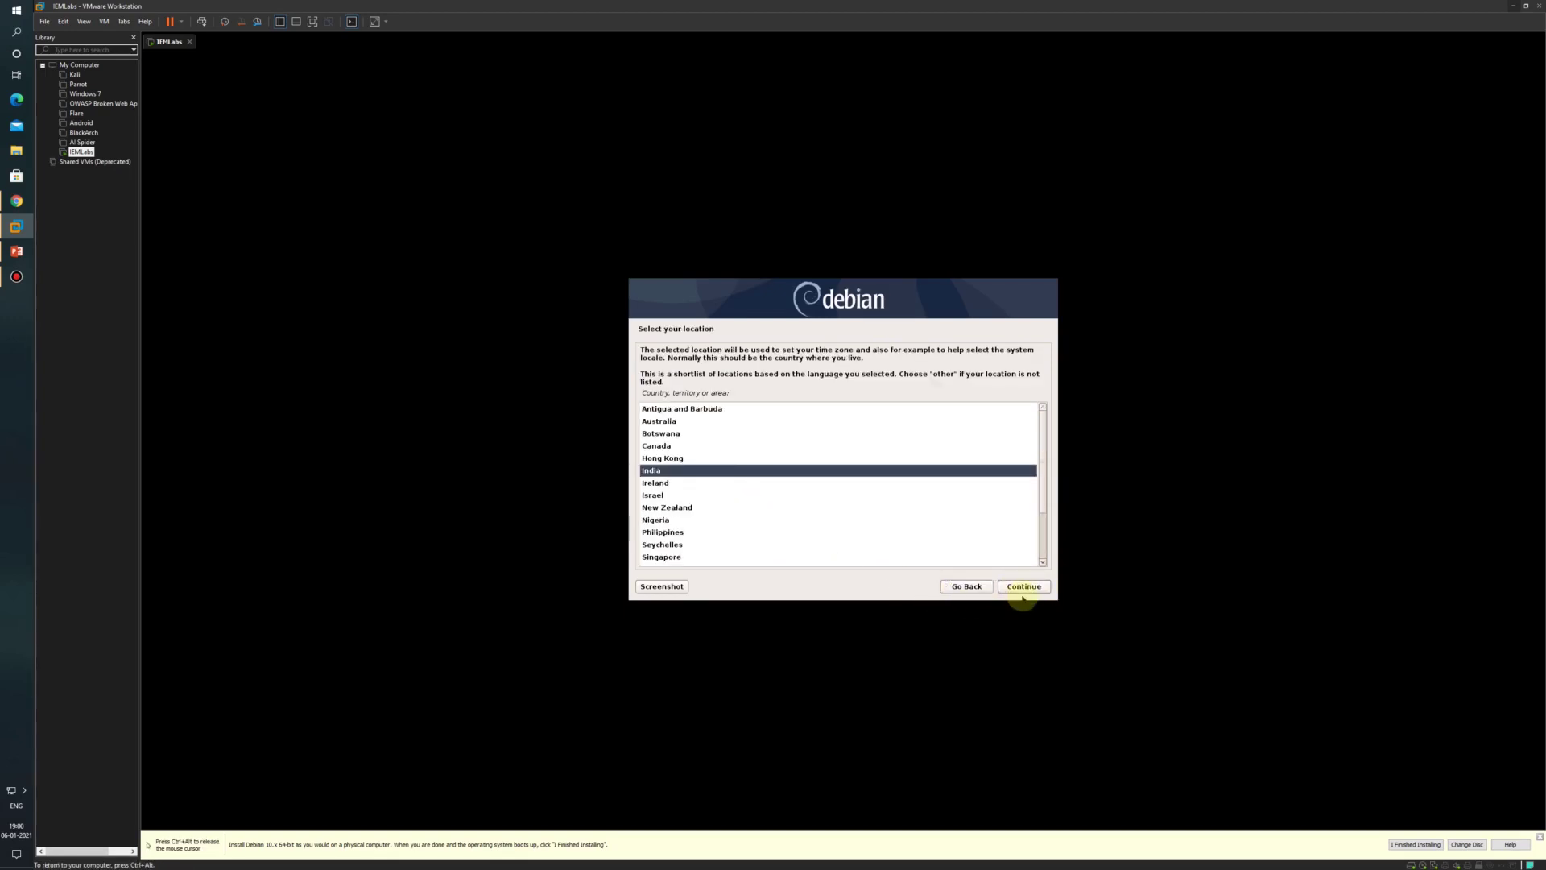
click(1024, 592)
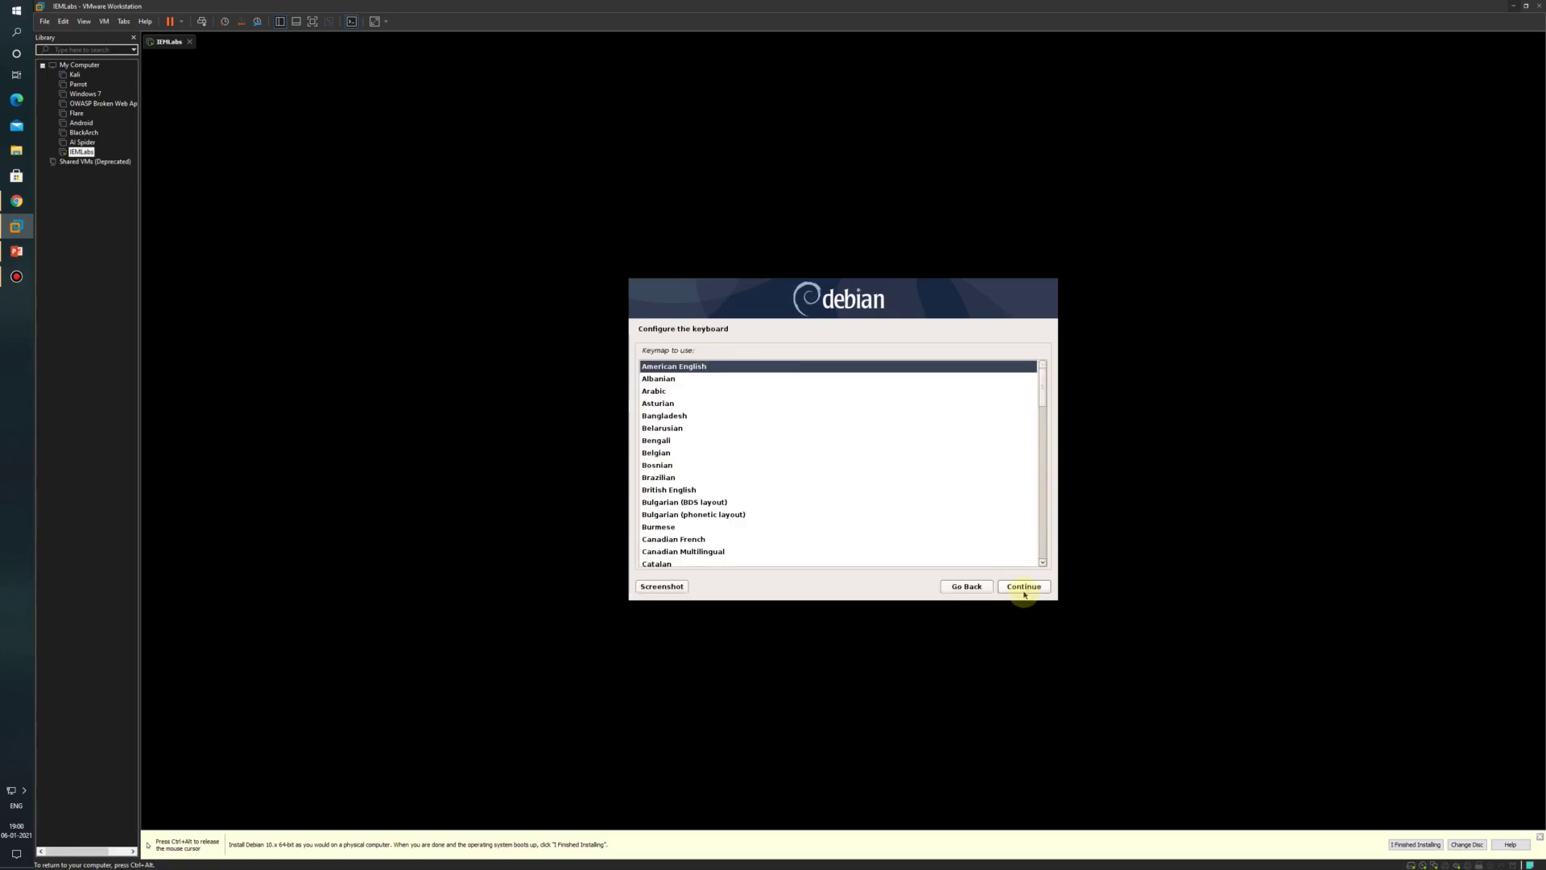
click(1024, 587)
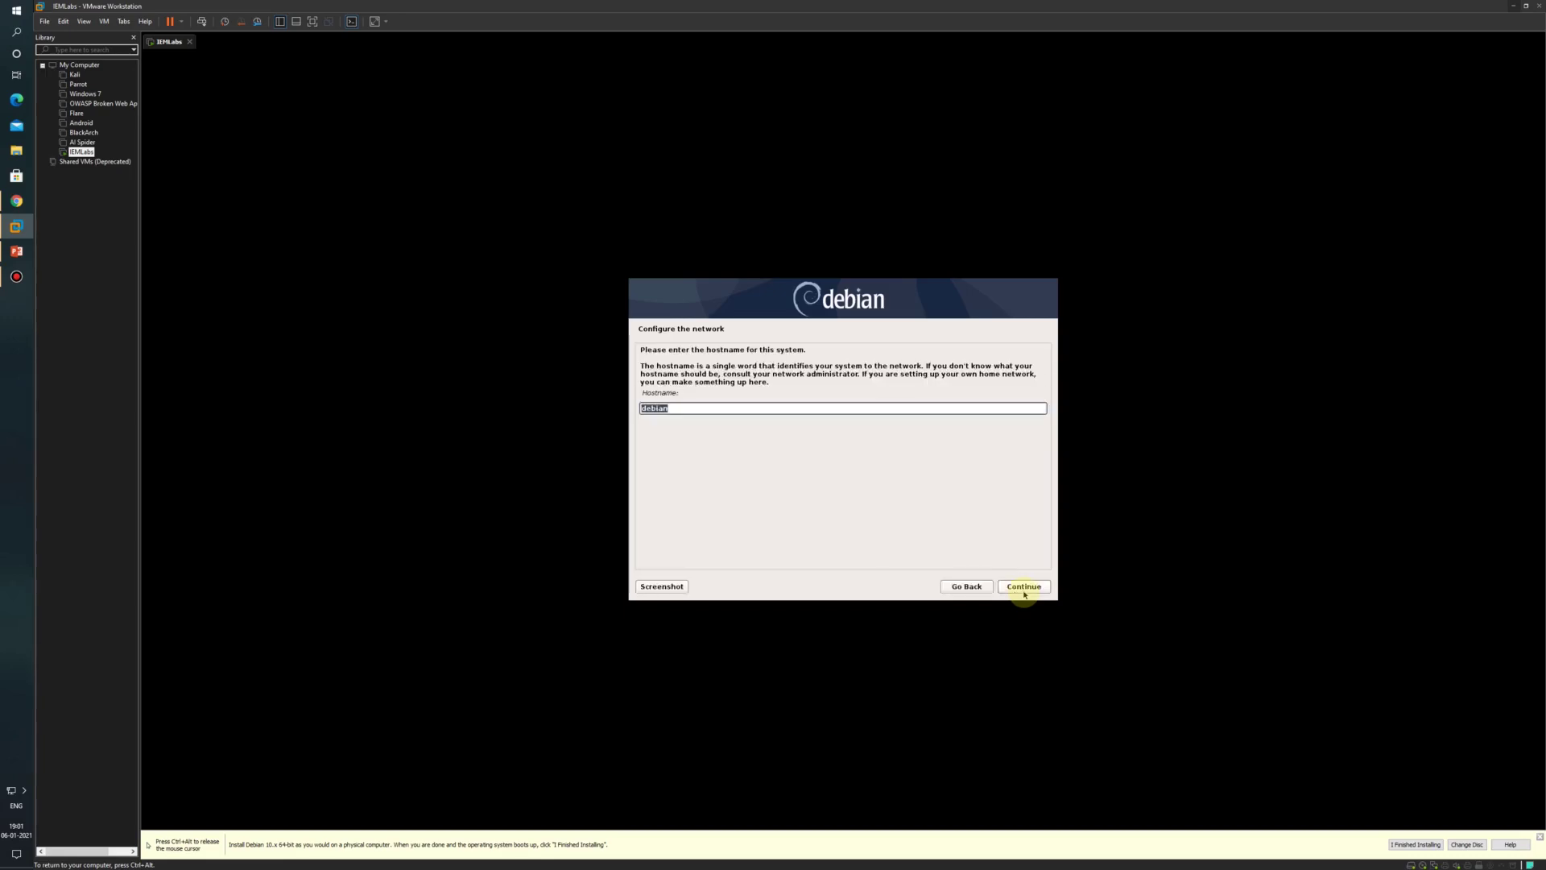
Step: Confirm the hostname, set the domain name to 'test', and enter and confirm the root password
text(root)
click(1024, 593)
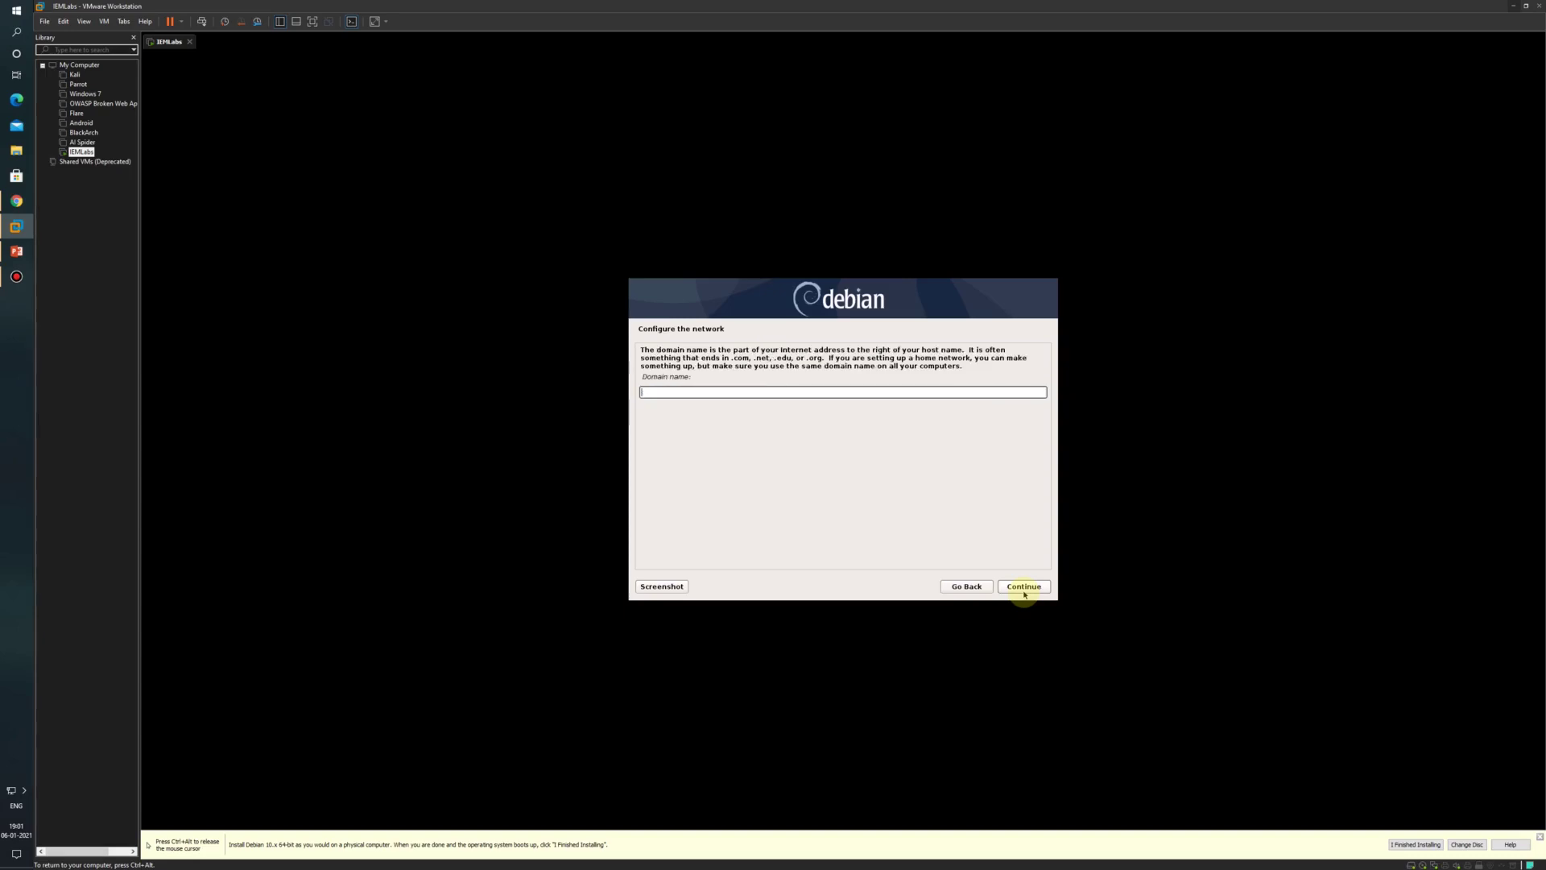
text(test)
click(1024, 592)
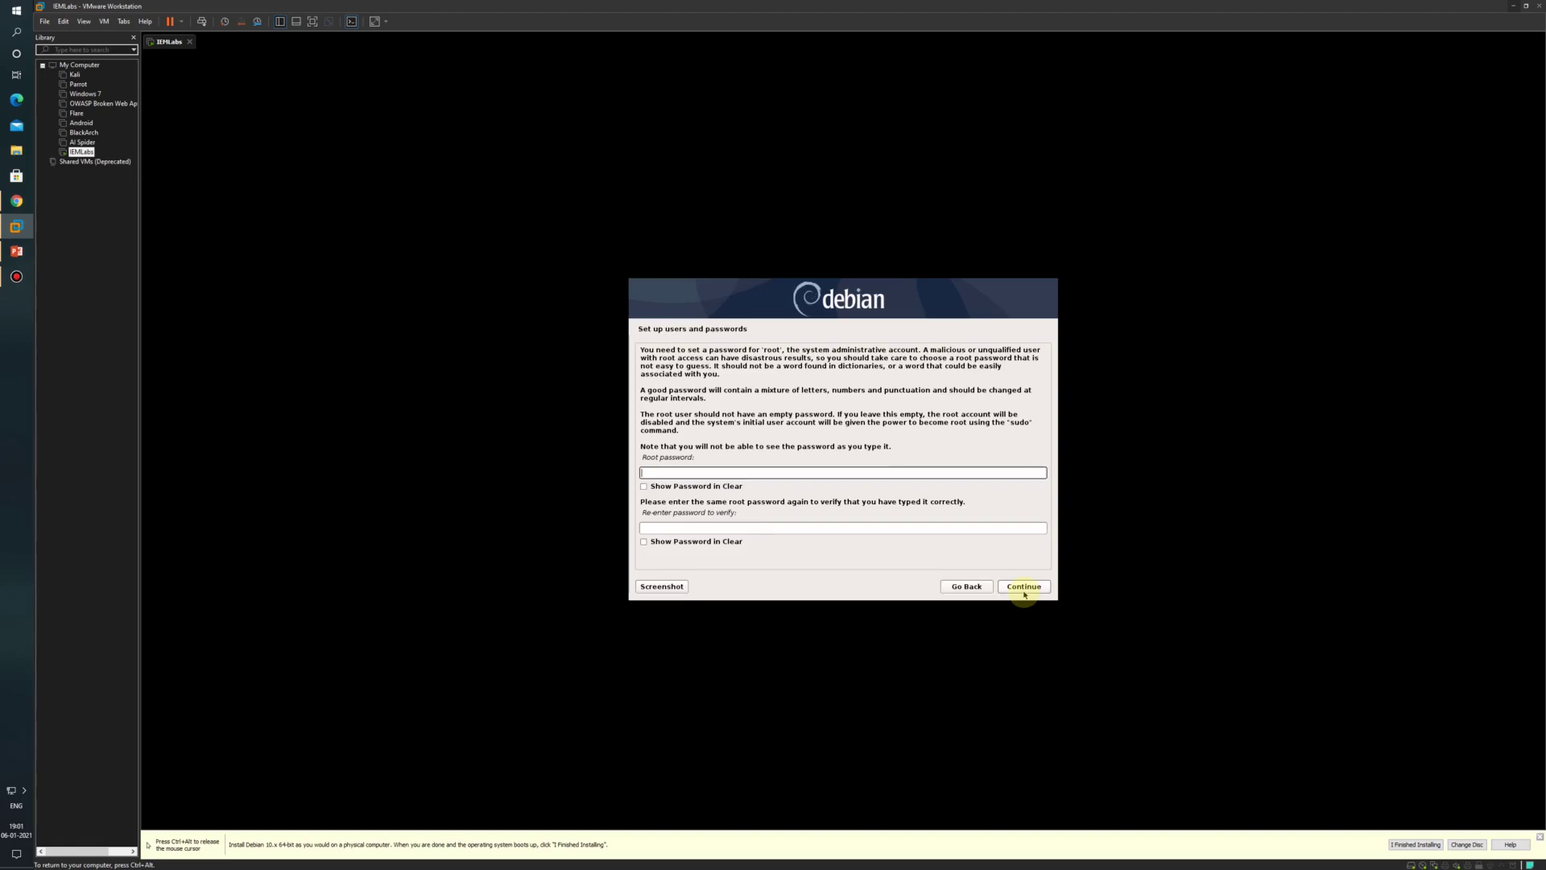
text(too)
key(Tab)
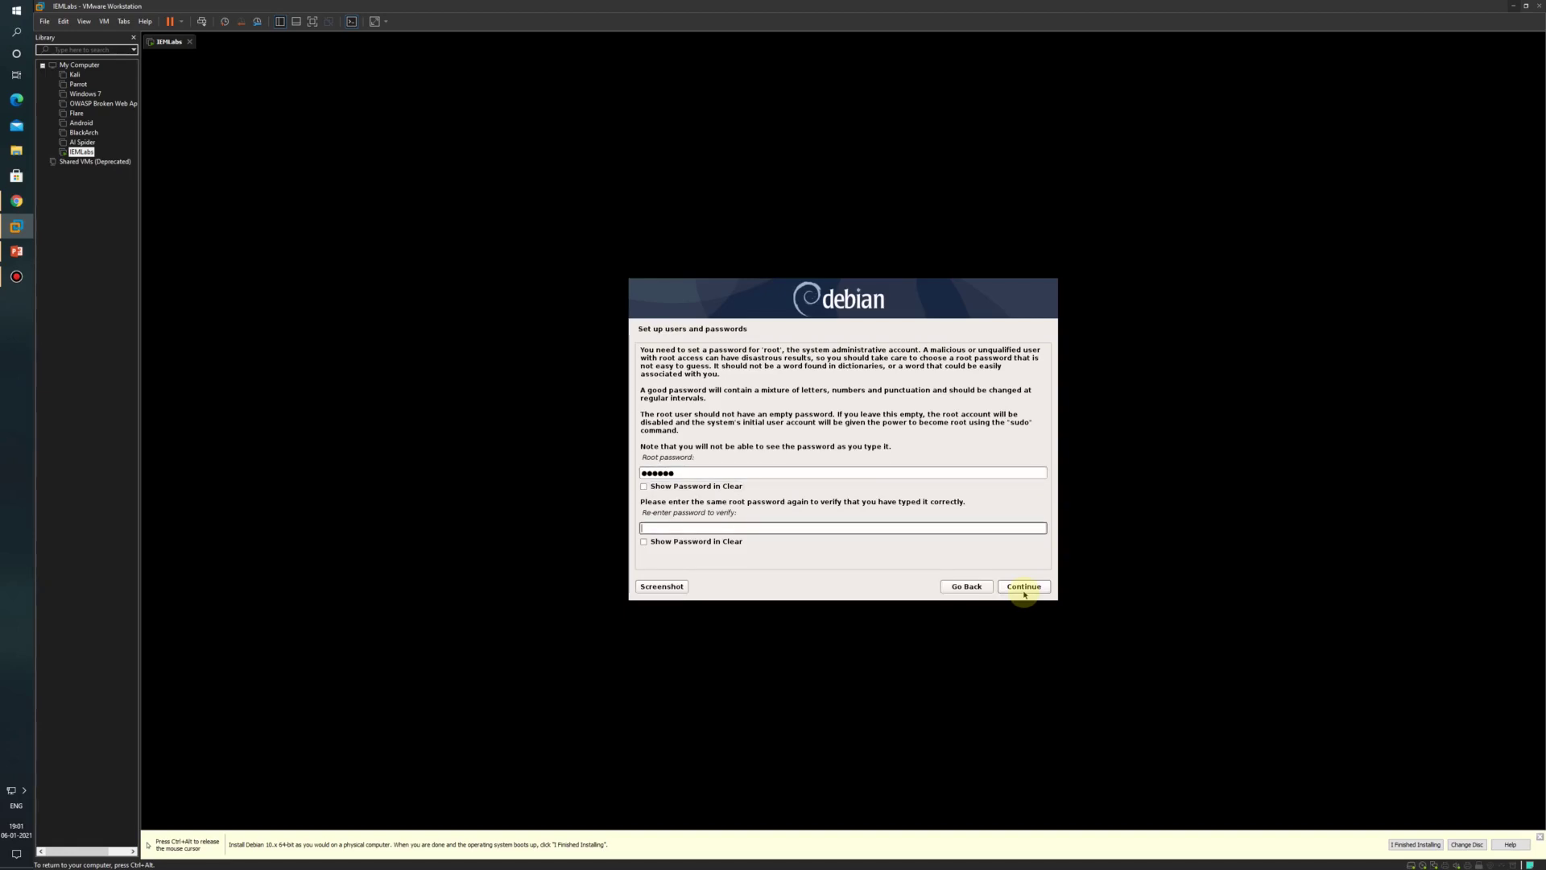
text(●●●●)
click(1025, 593)
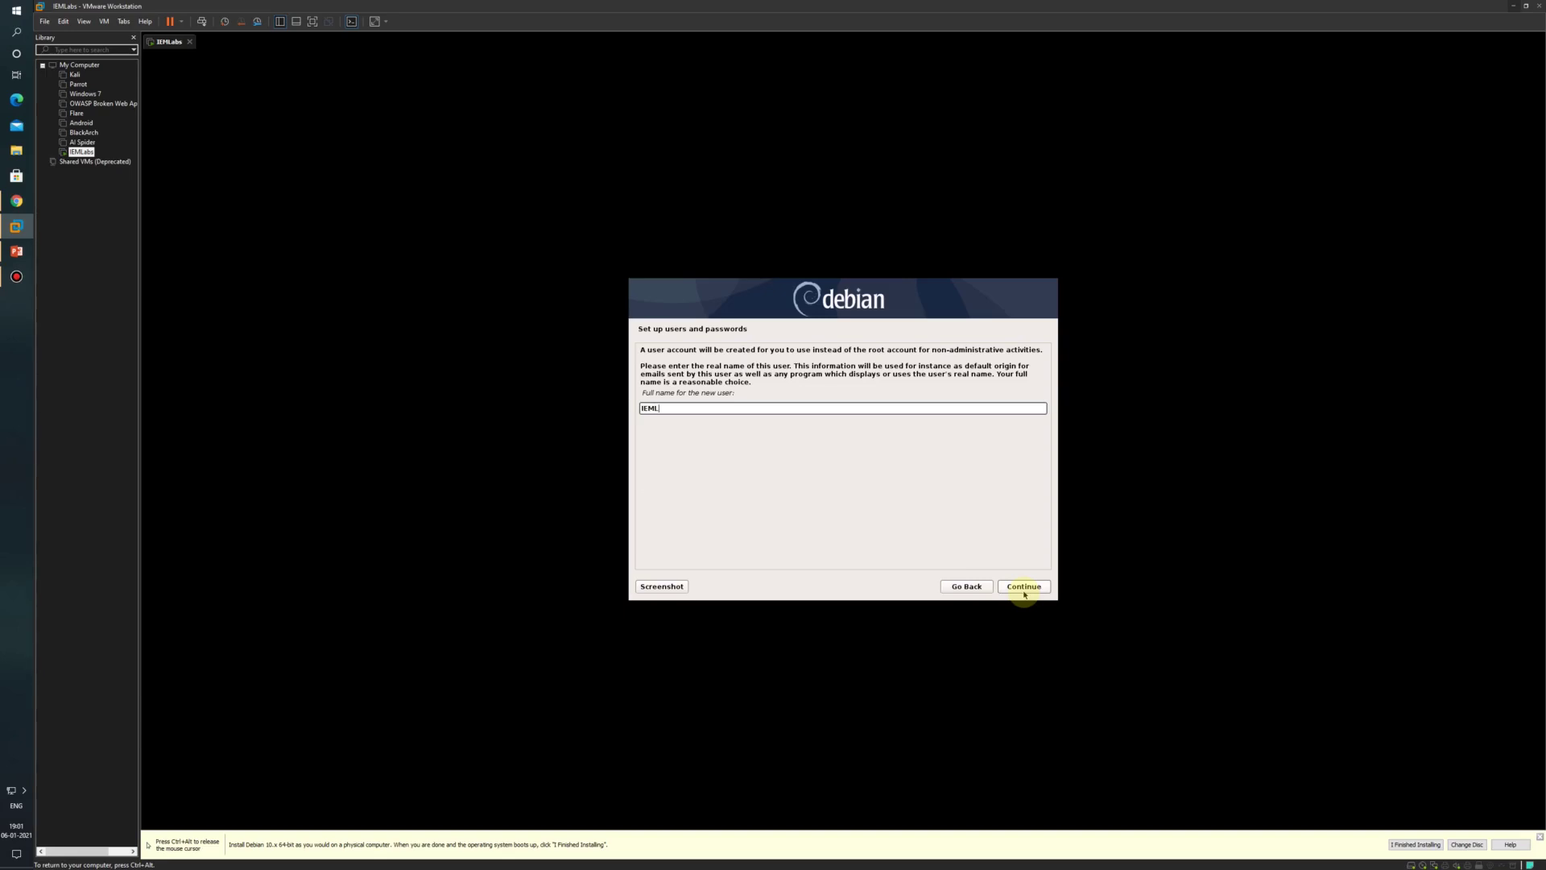
Step: Accept the new user's full name and username, then enter and confirm the user's password
click(1023, 586)
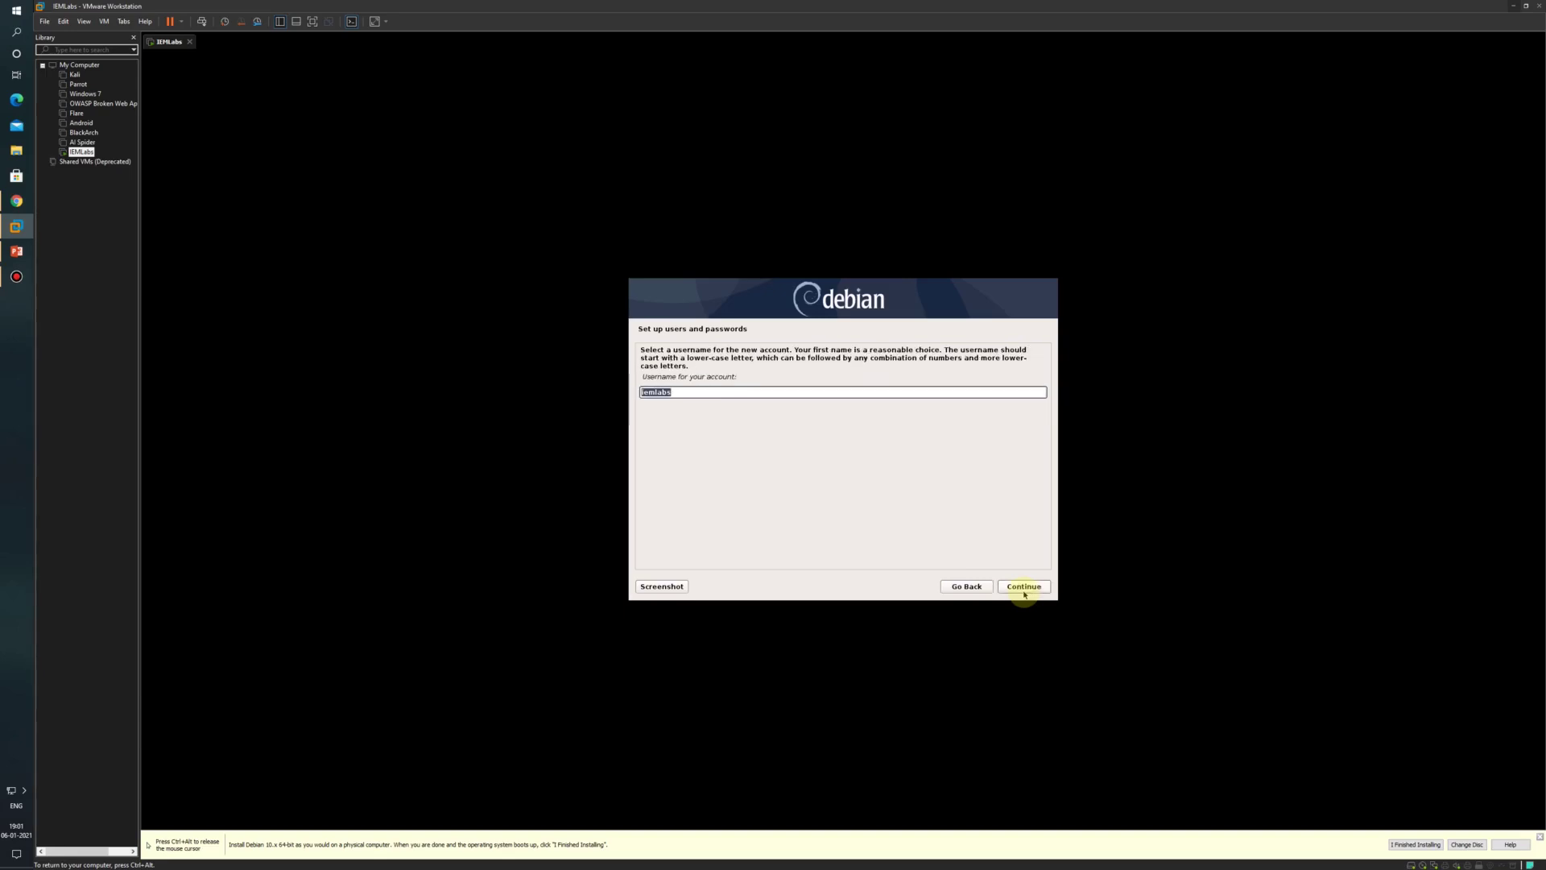
click(1024, 590)
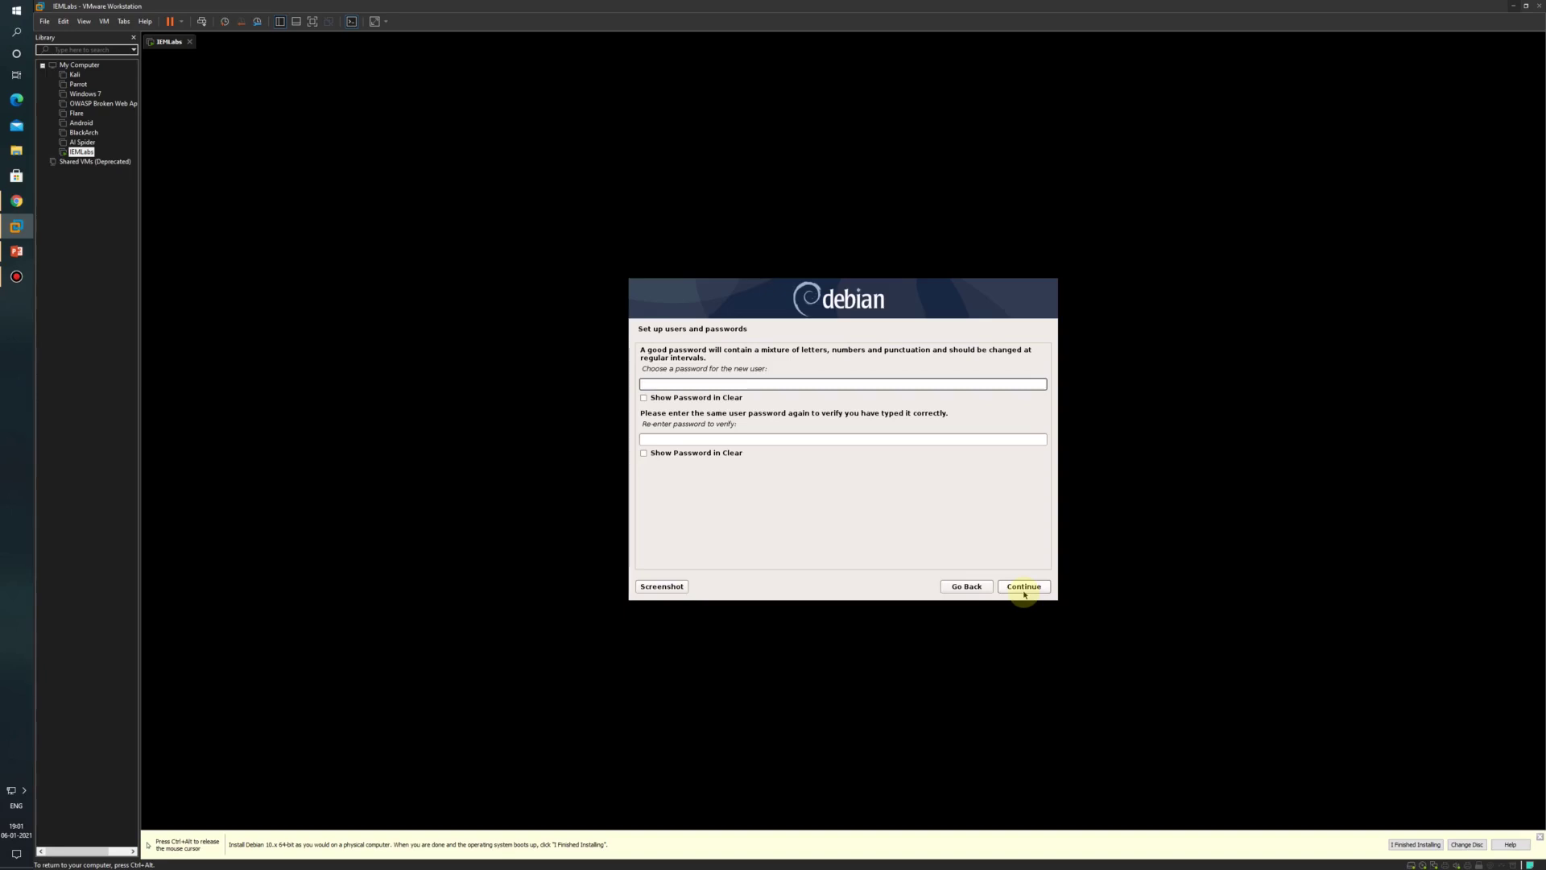
text(iemlab)
key(Tab)
text(ieml)
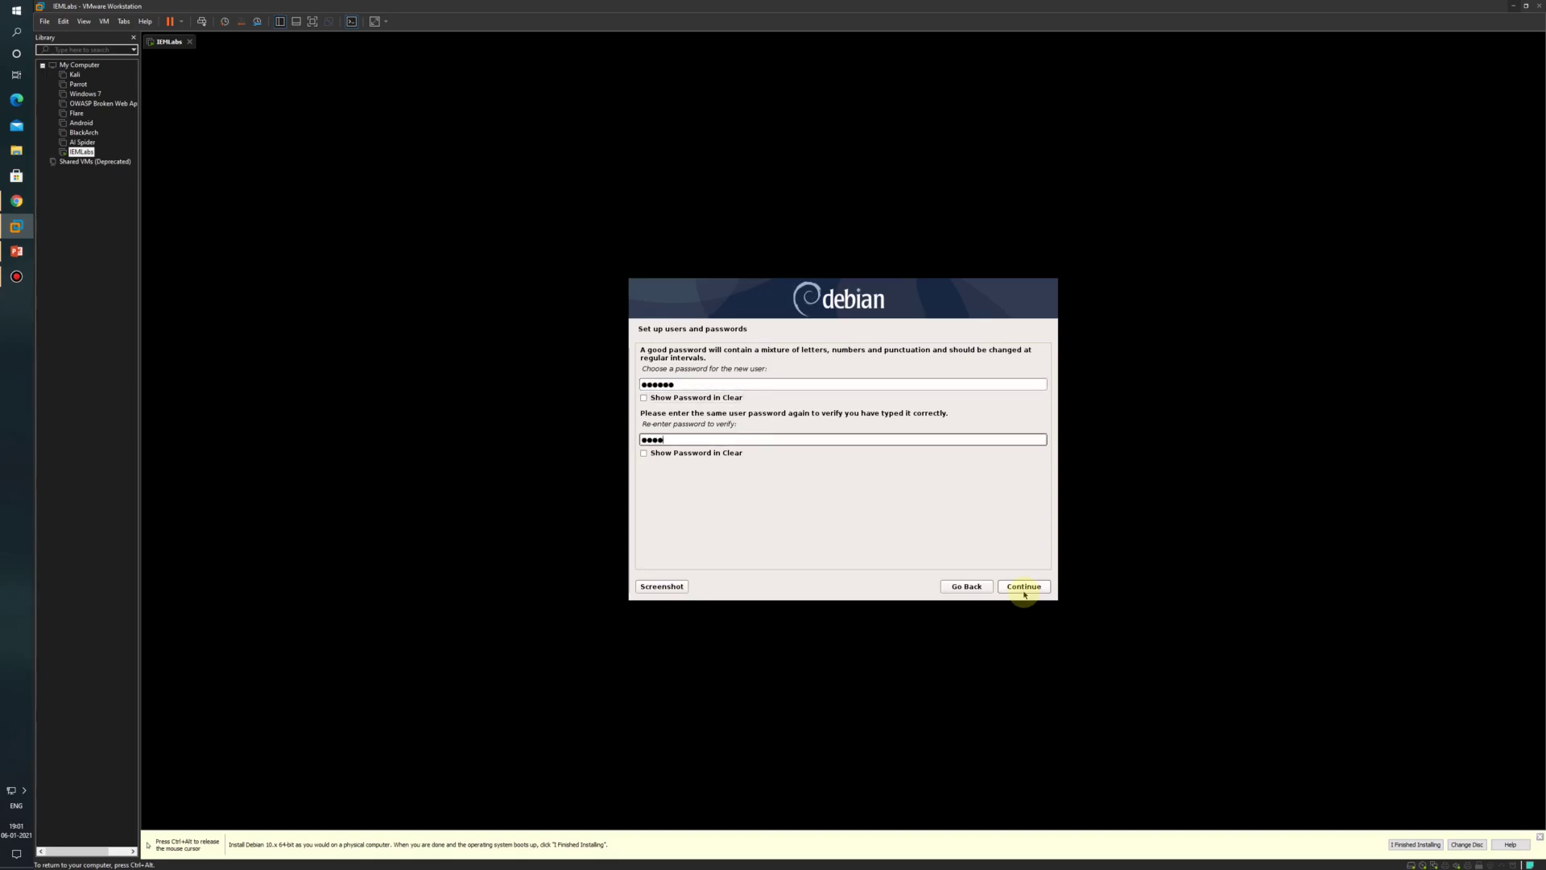
text(ab)
click(1024, 594)
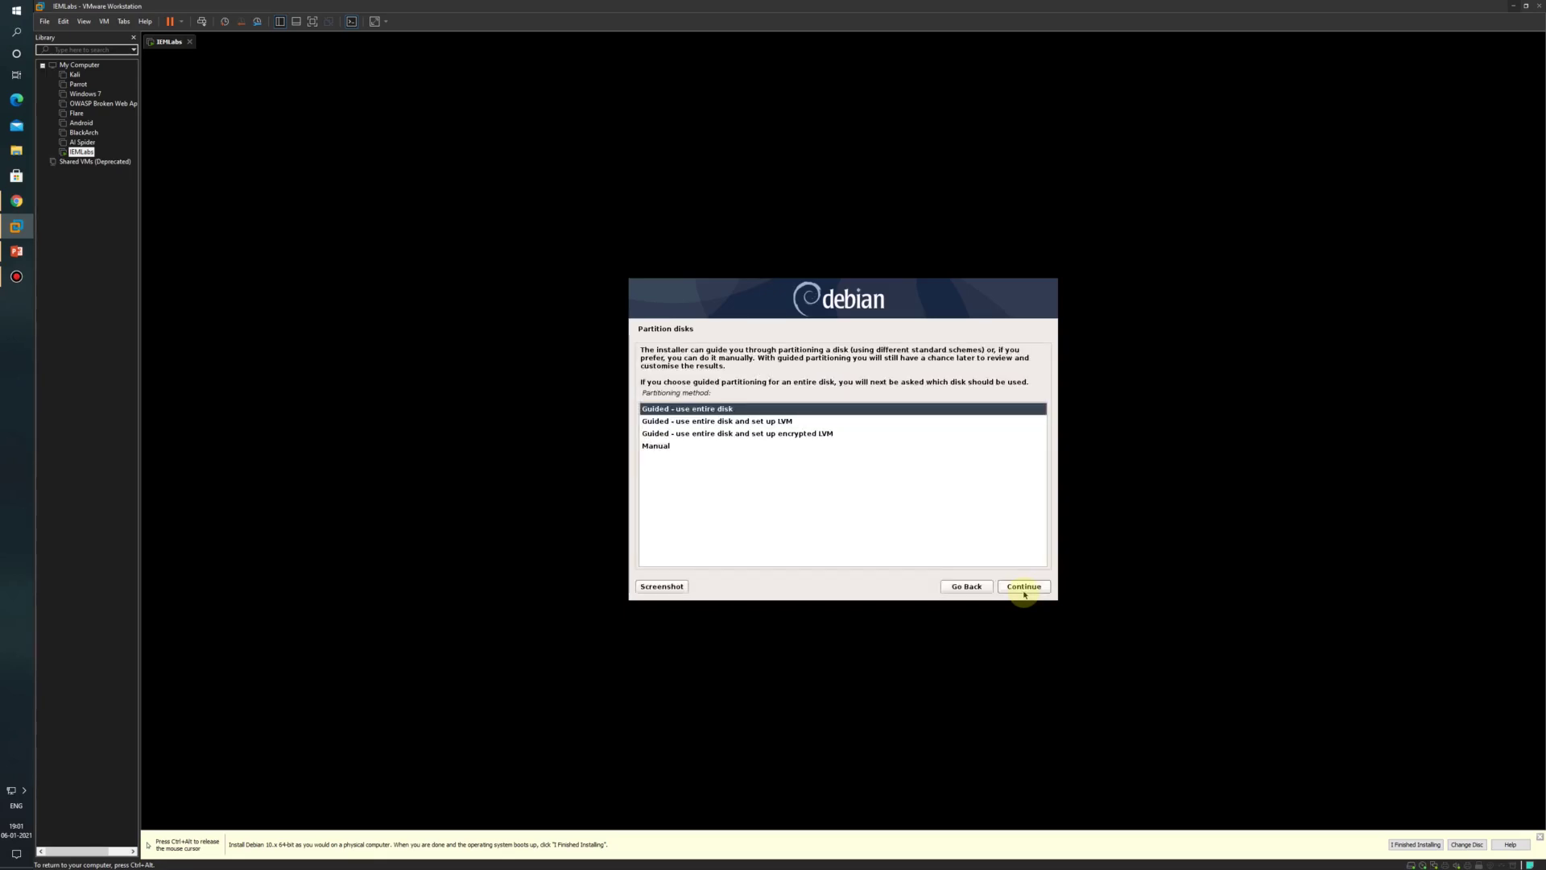
Step: Guided-partition the entire sda disk with all files in one partition, write it, and skip scanning another disc
click(1025, 589)
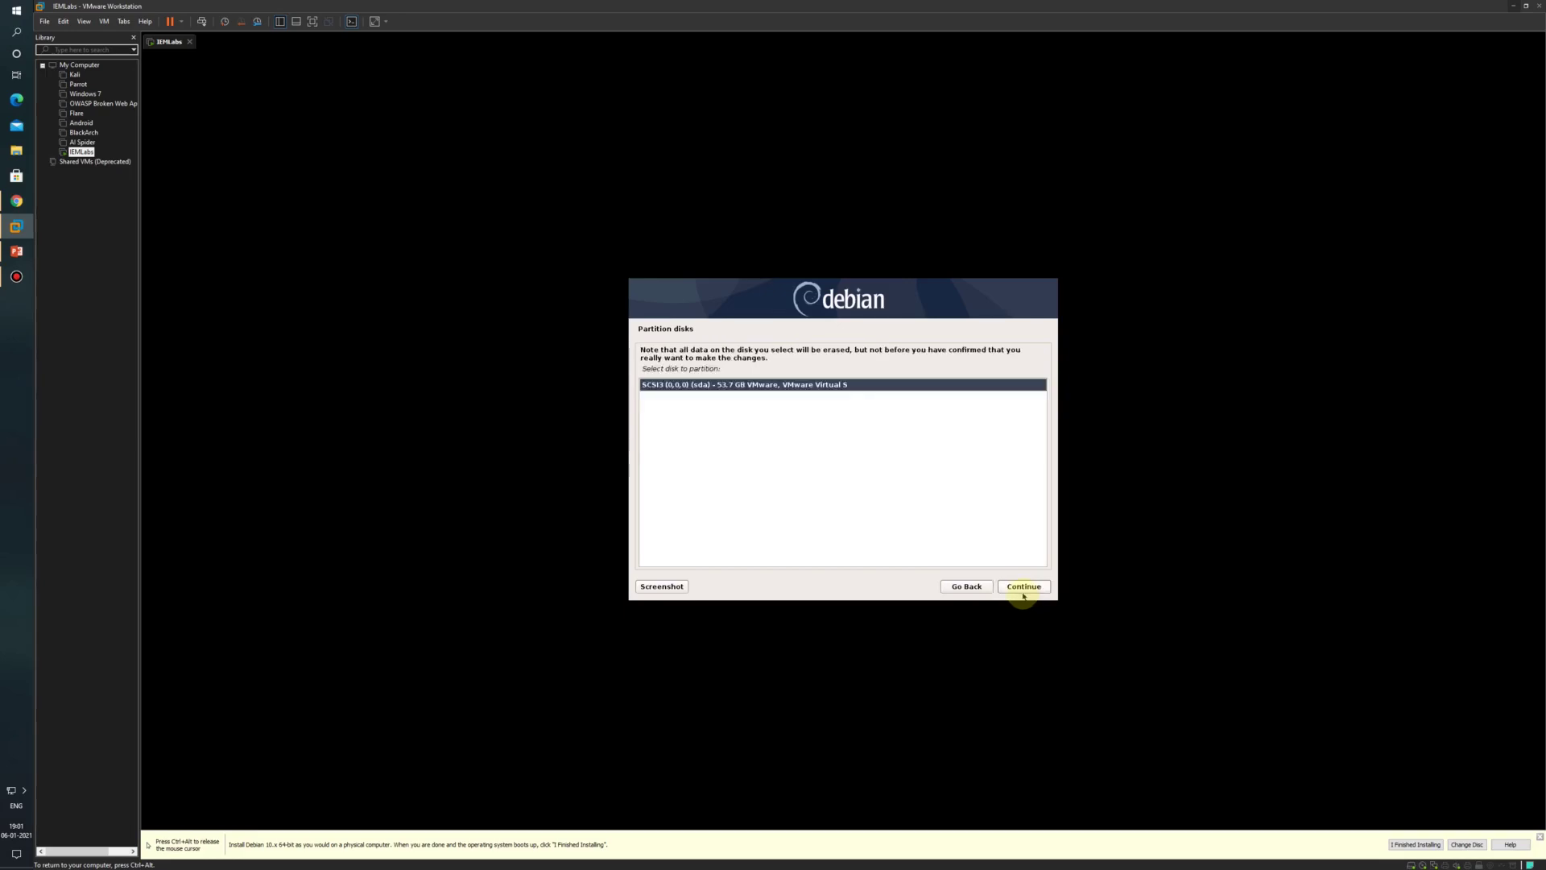
click(1027, 588)
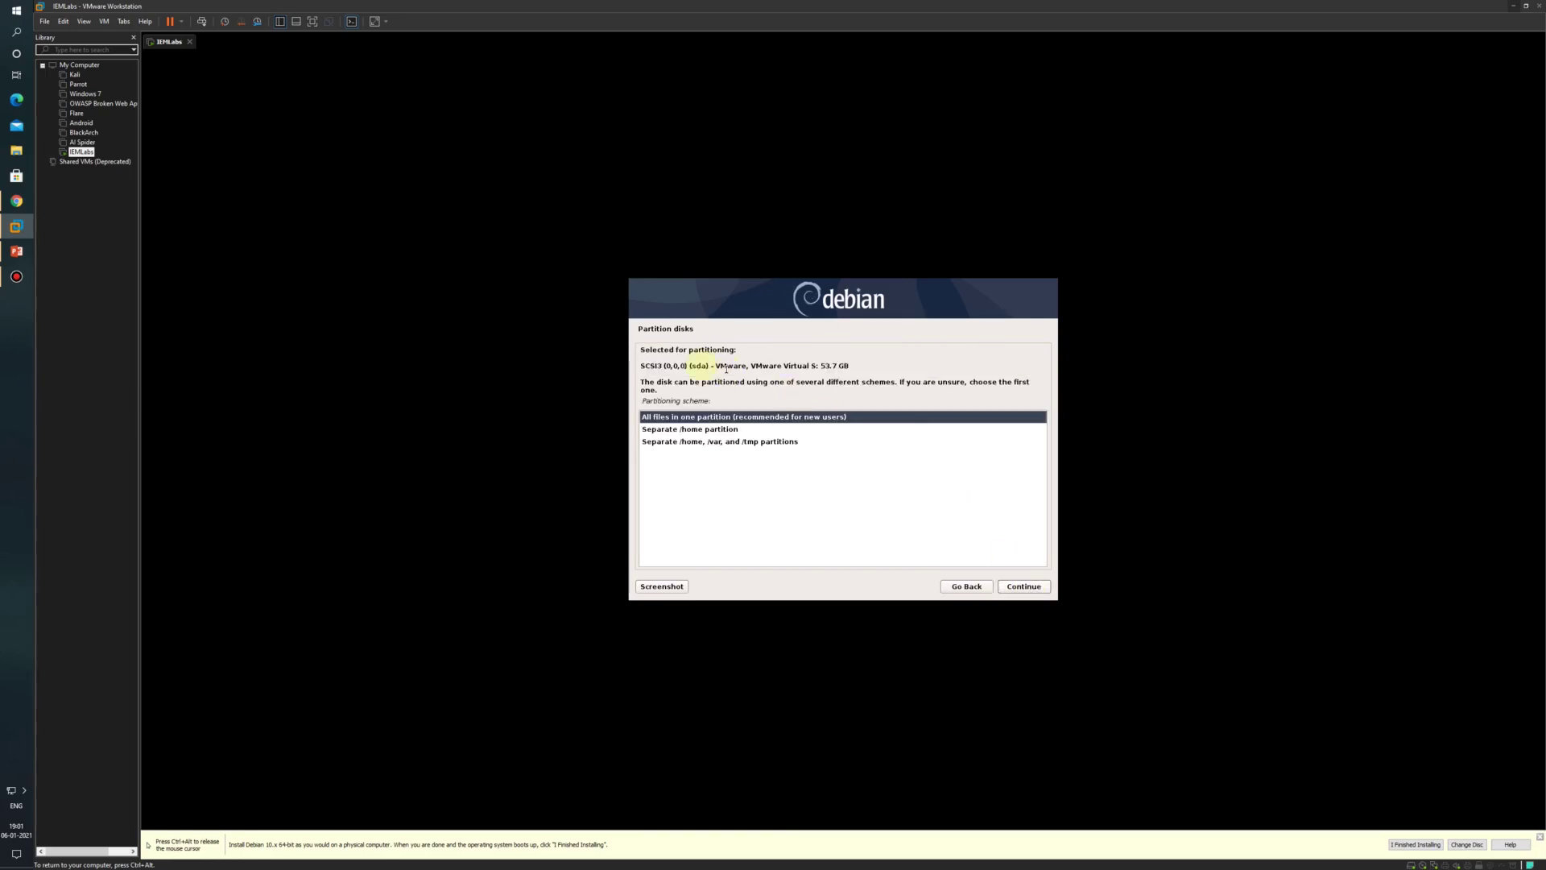
click(1013, 590)
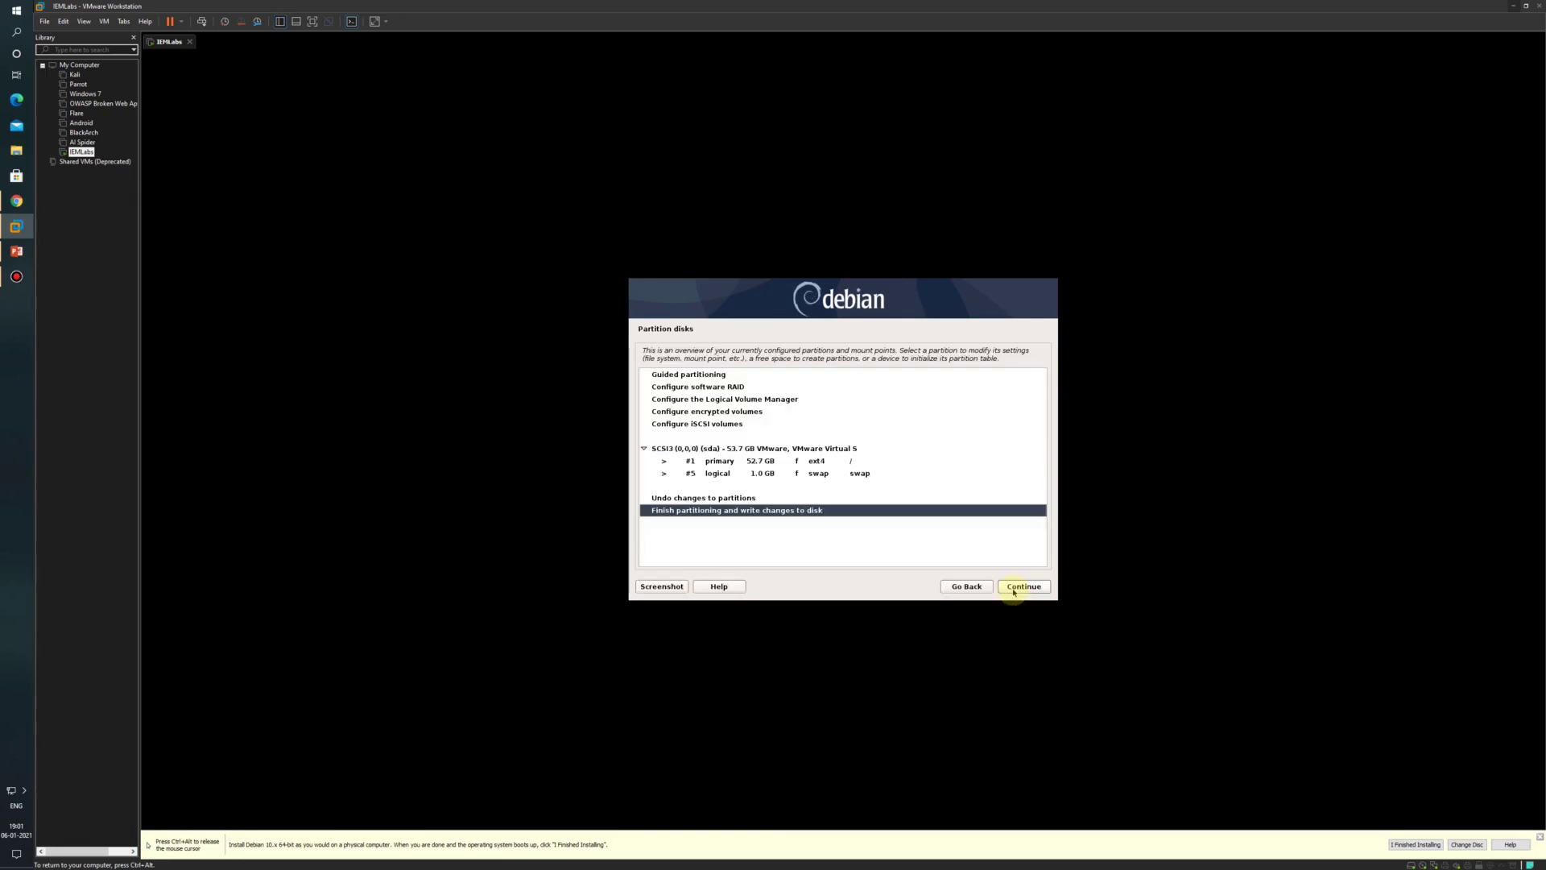
click(1017, 587)
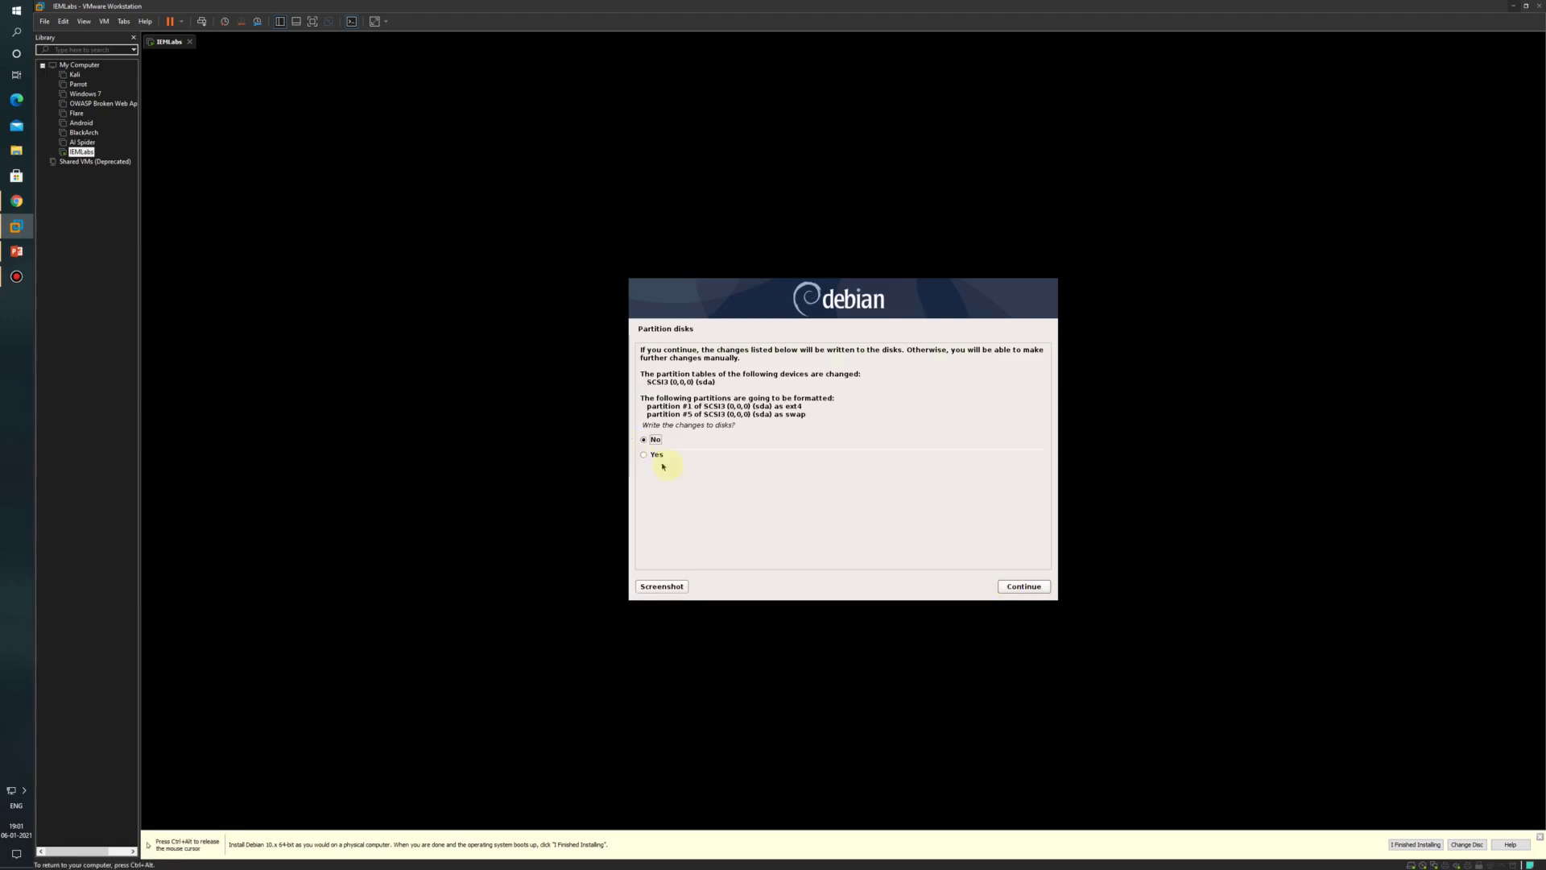
click(654, 456)
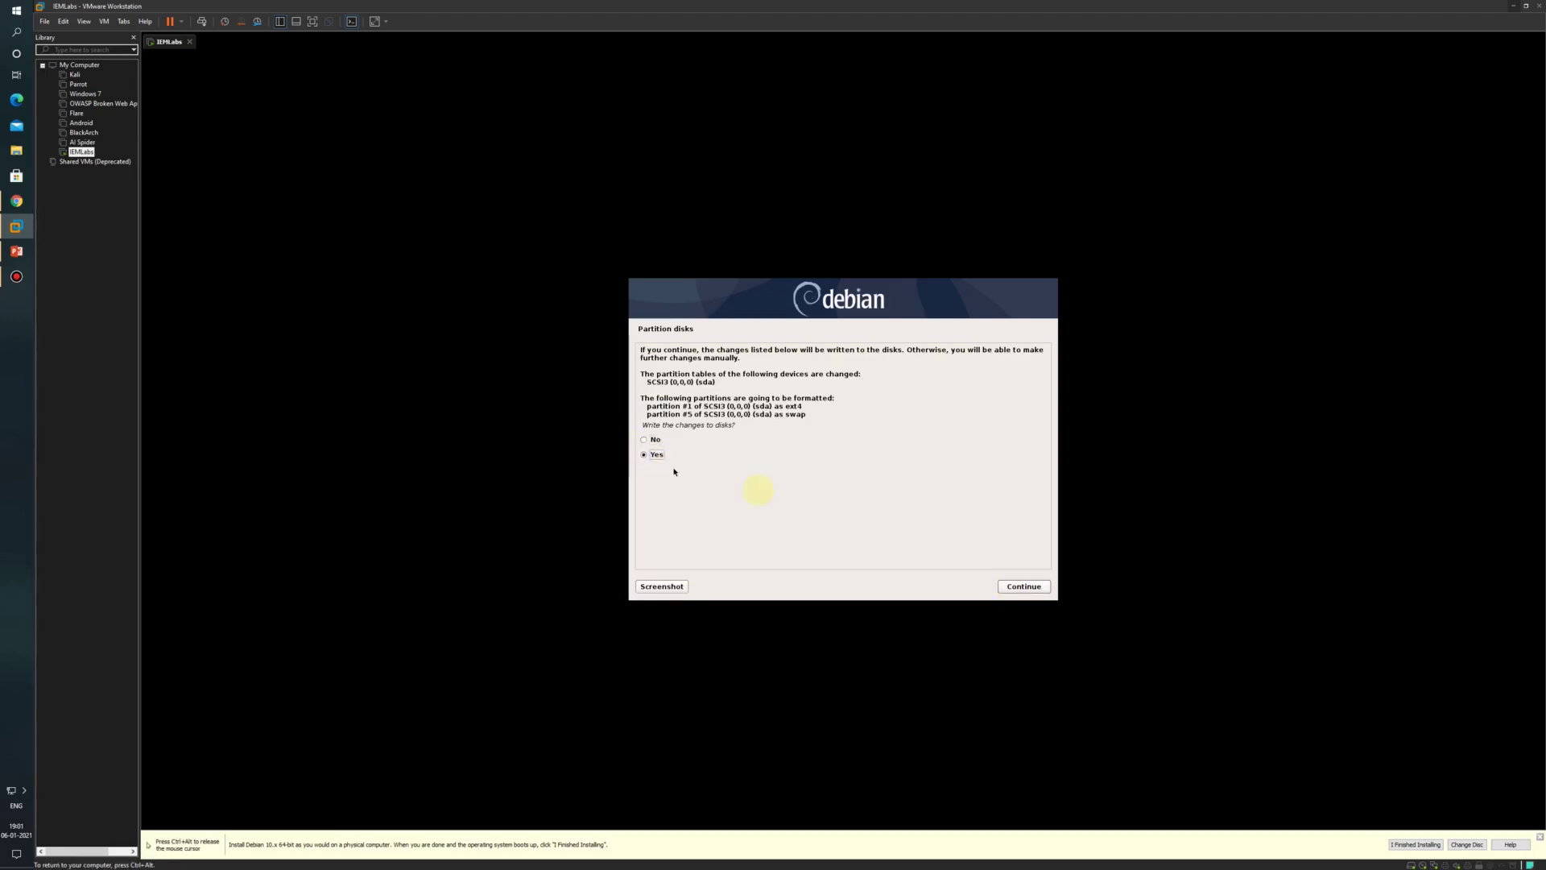
click(1023, 587)
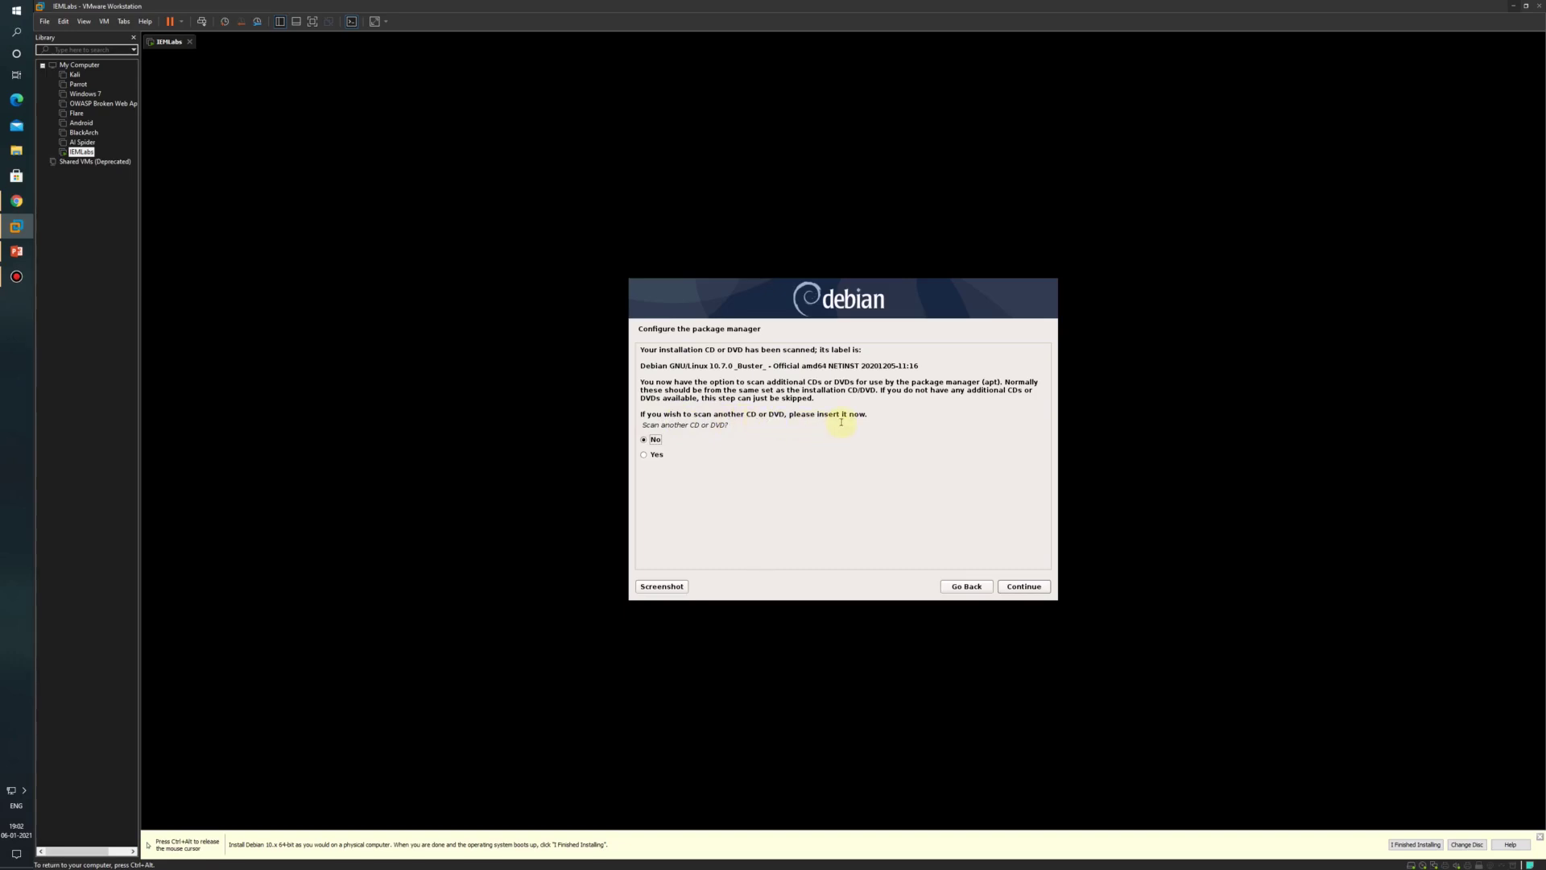
click(1037, 588)
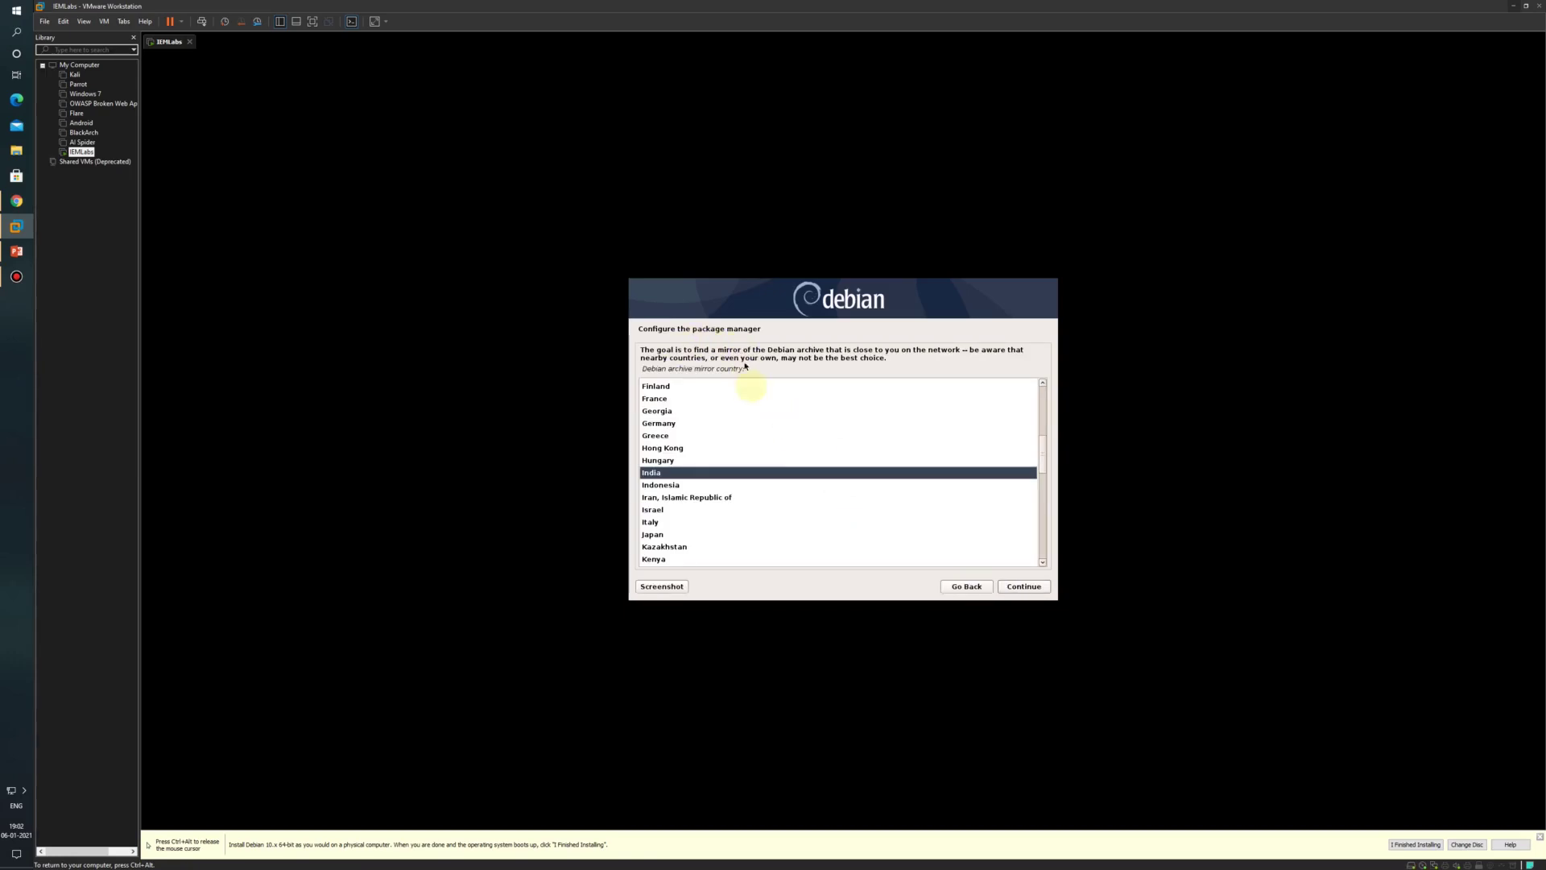
Step: Use the India deb.debian.org archive mirror with no HTTP proxy
click(1029, 592)
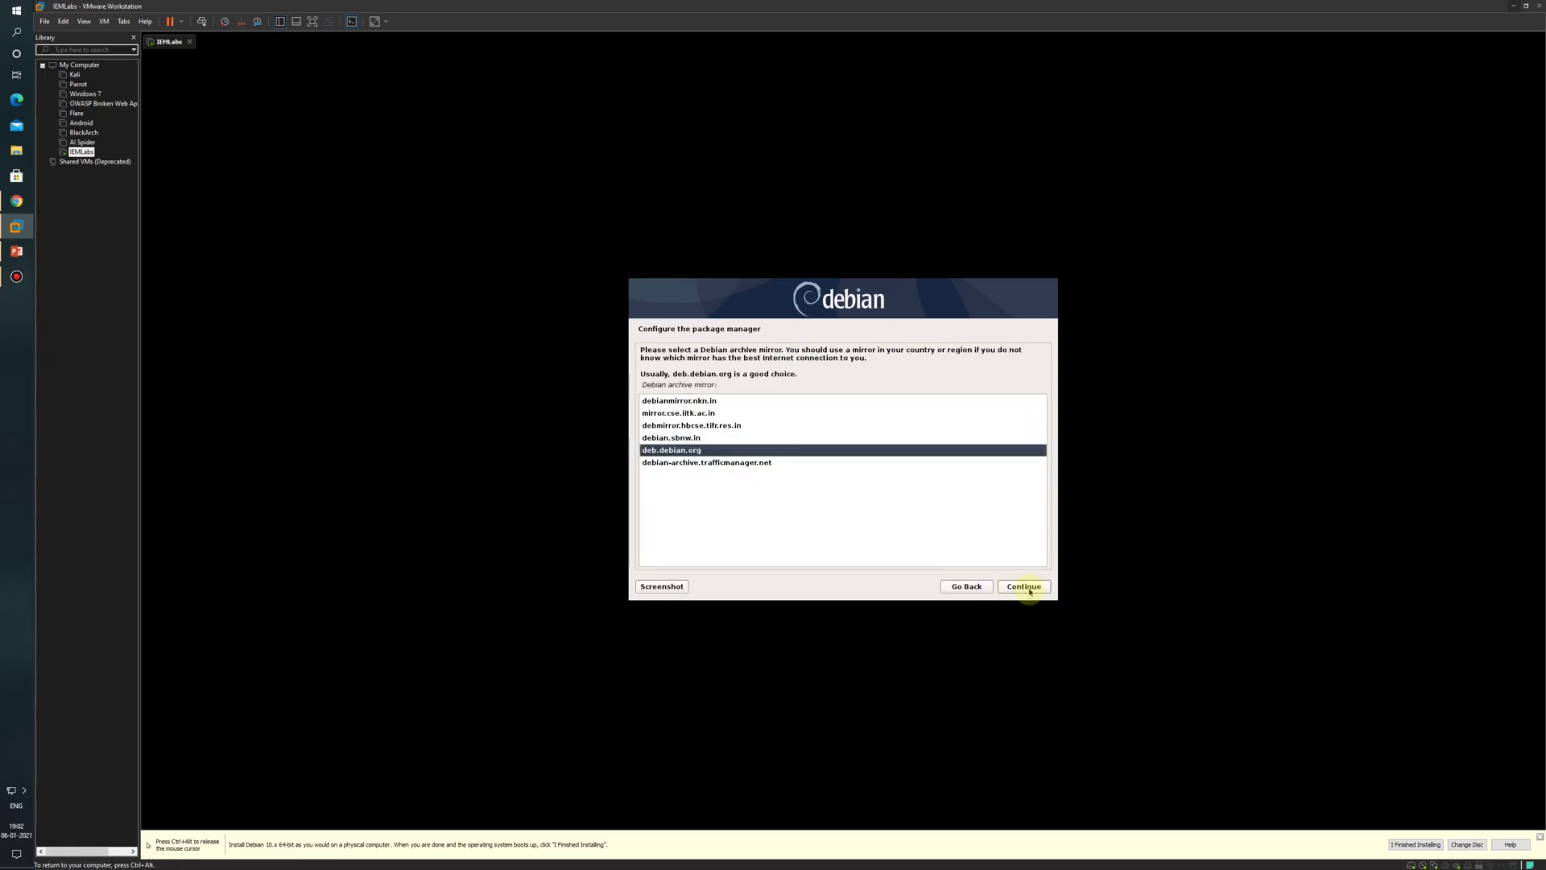
click(1029, 592)
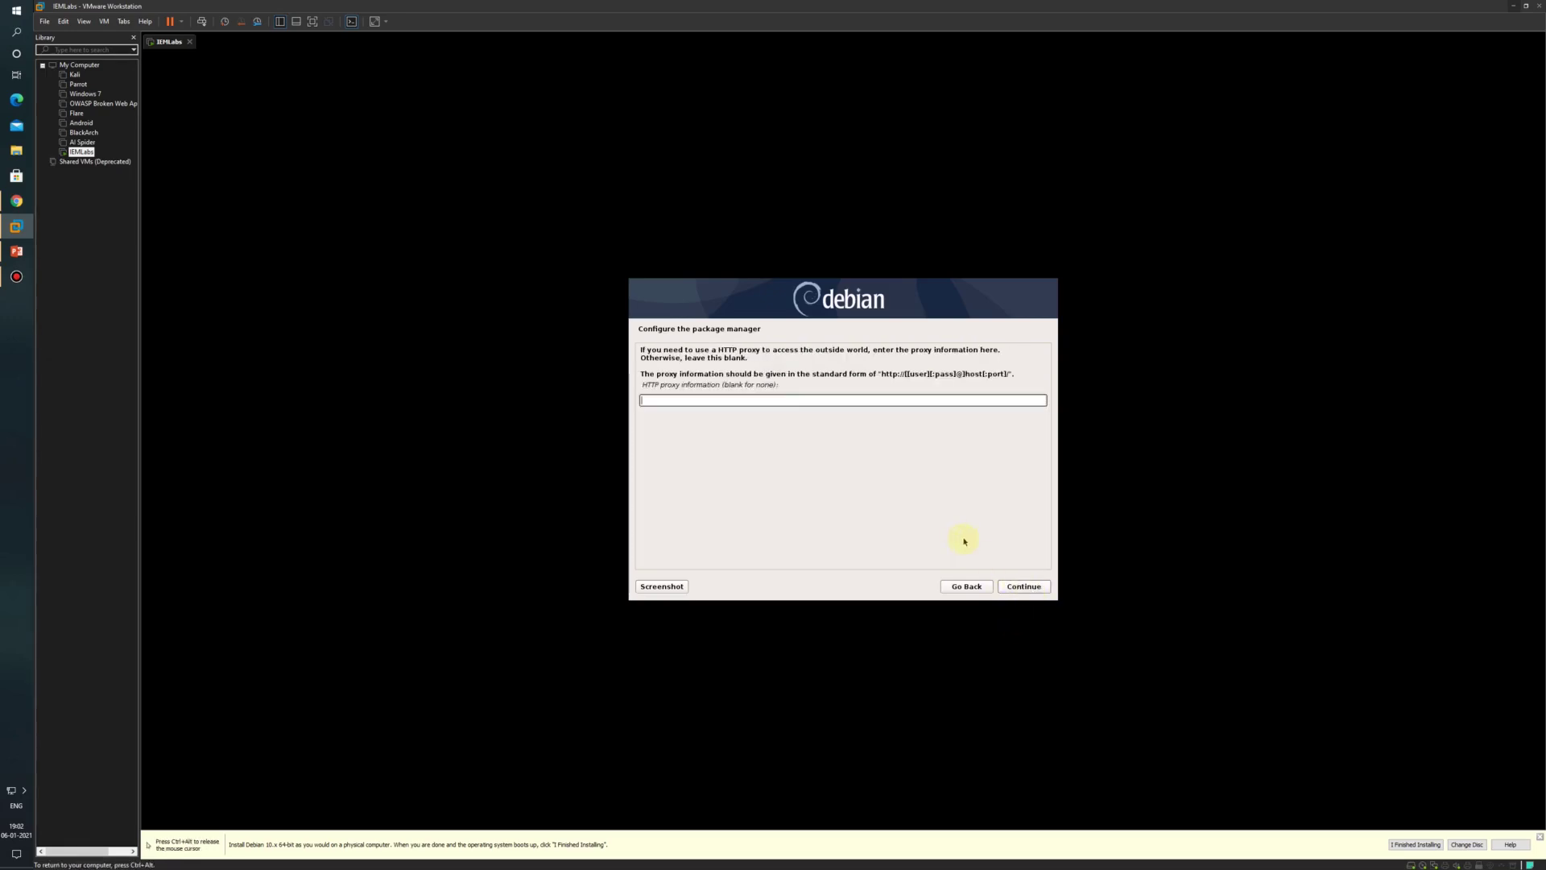
click(1012, 587)
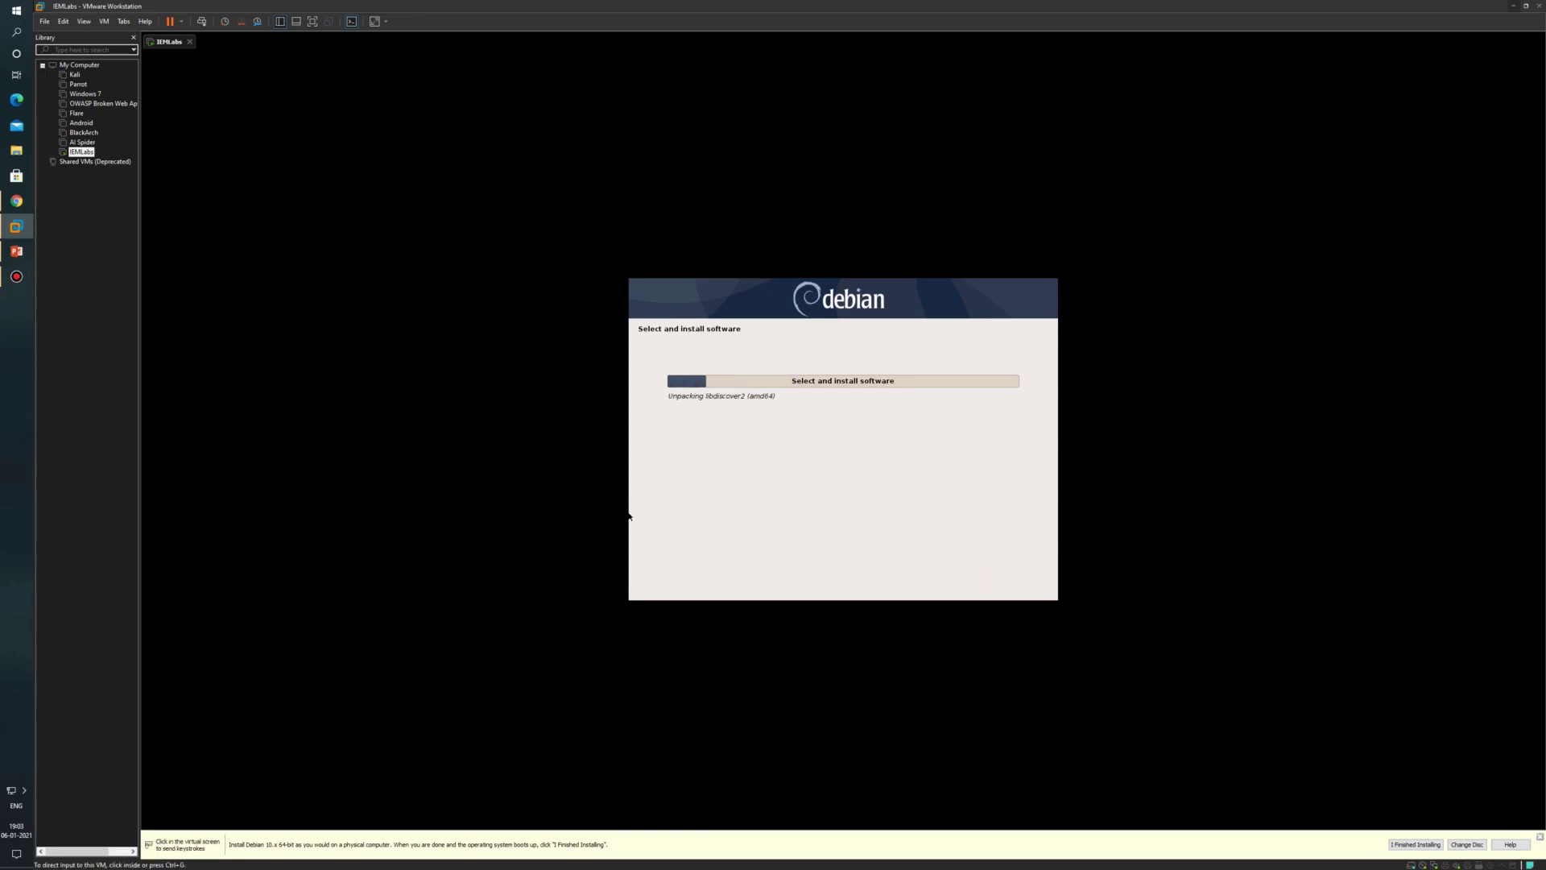
Step: Decline popularity-contest, add web server, SSH server and GNOME to the software selection, and install
click(833, 505)
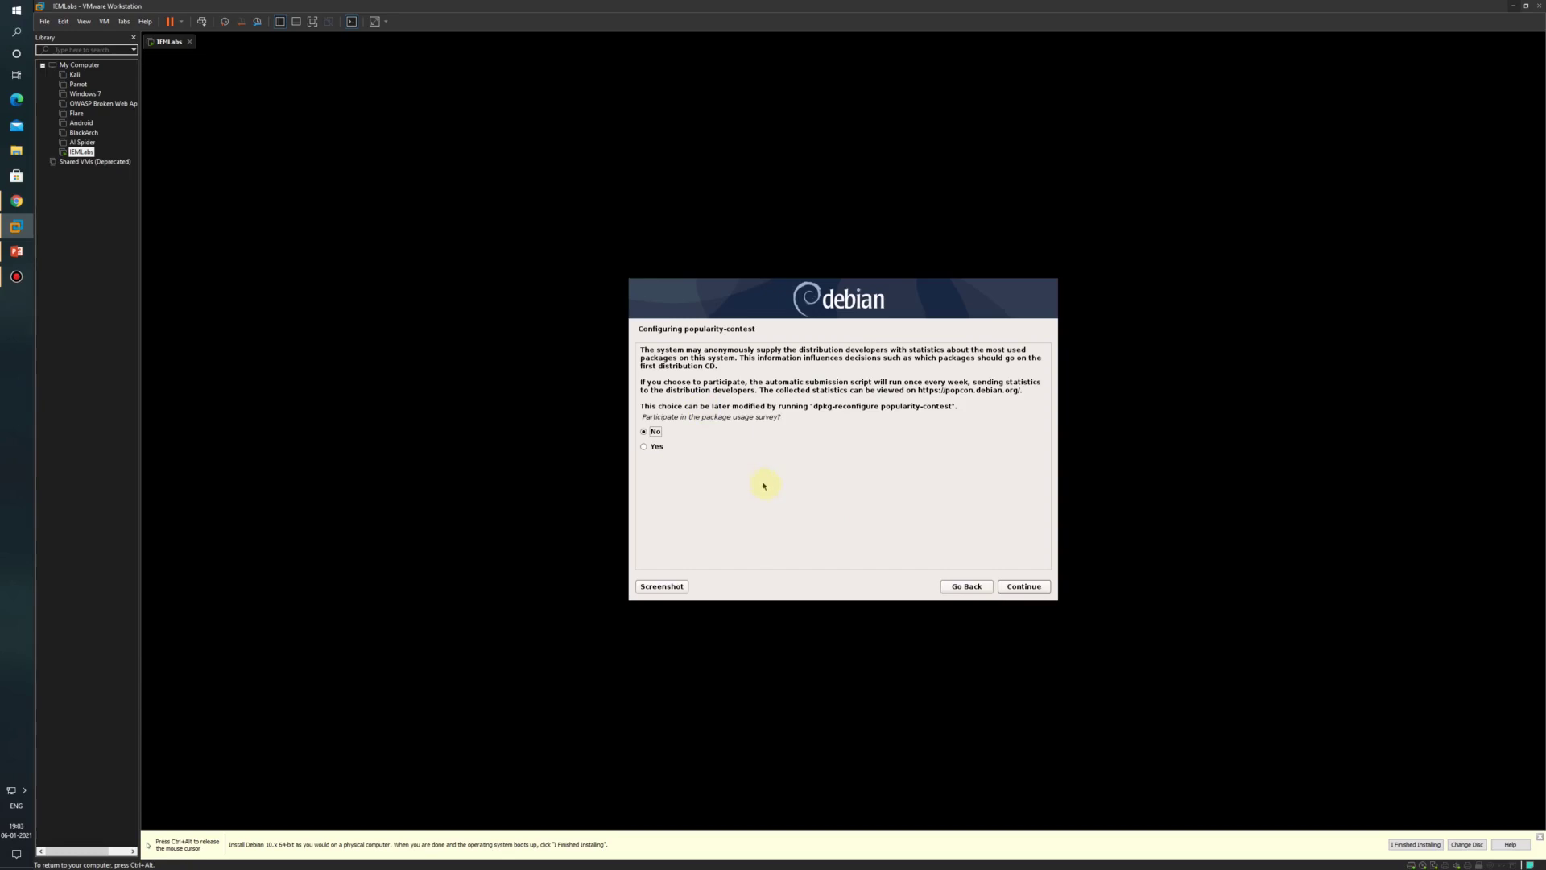
click(1026, 588)
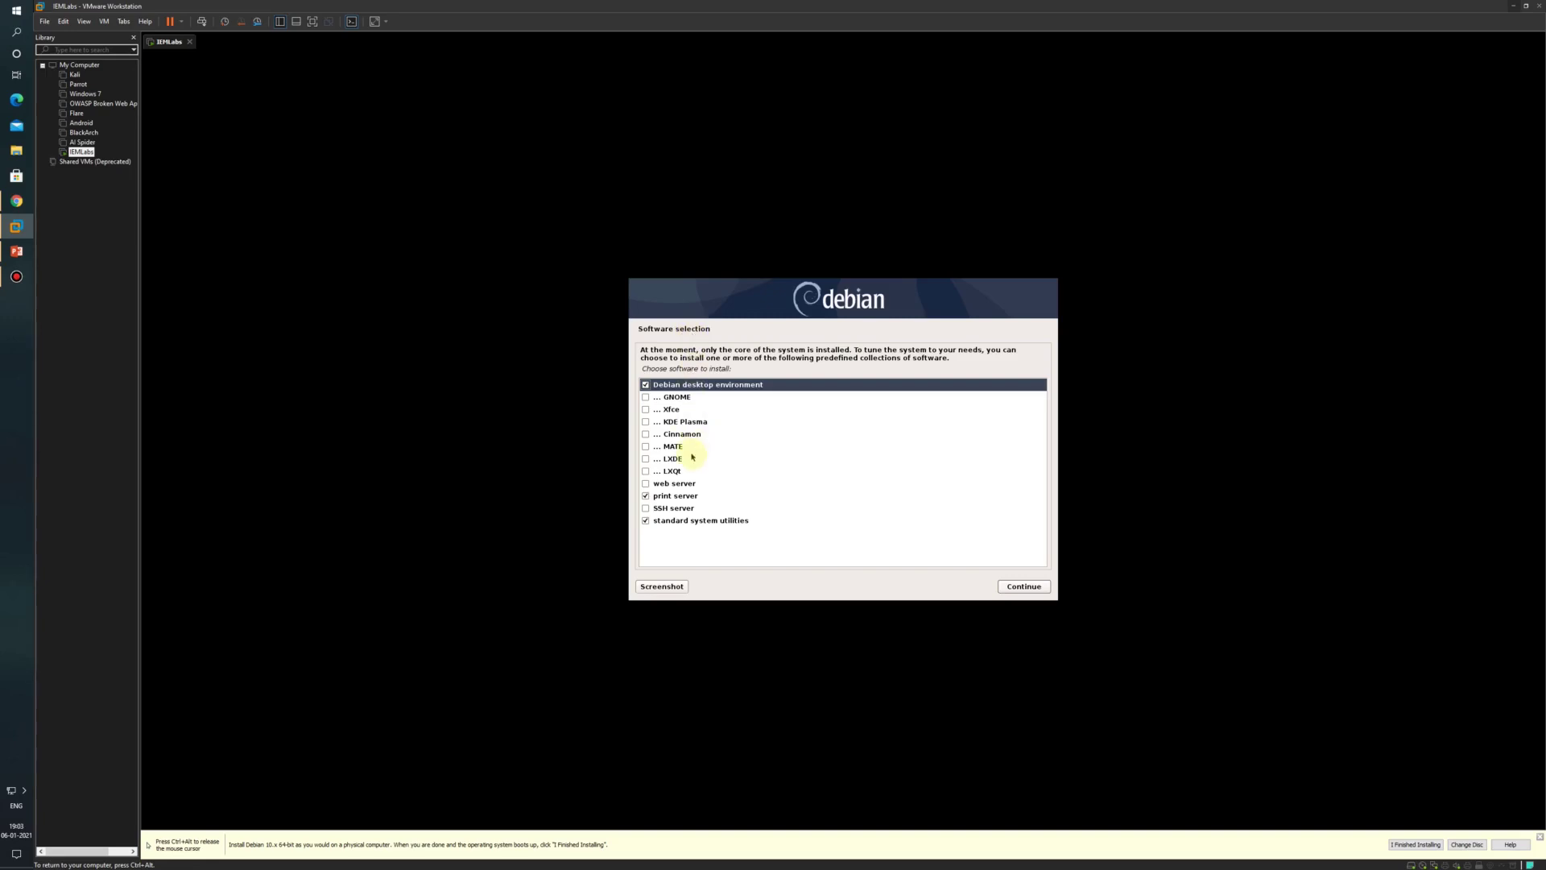
click(646, 484)
click(646, 509)
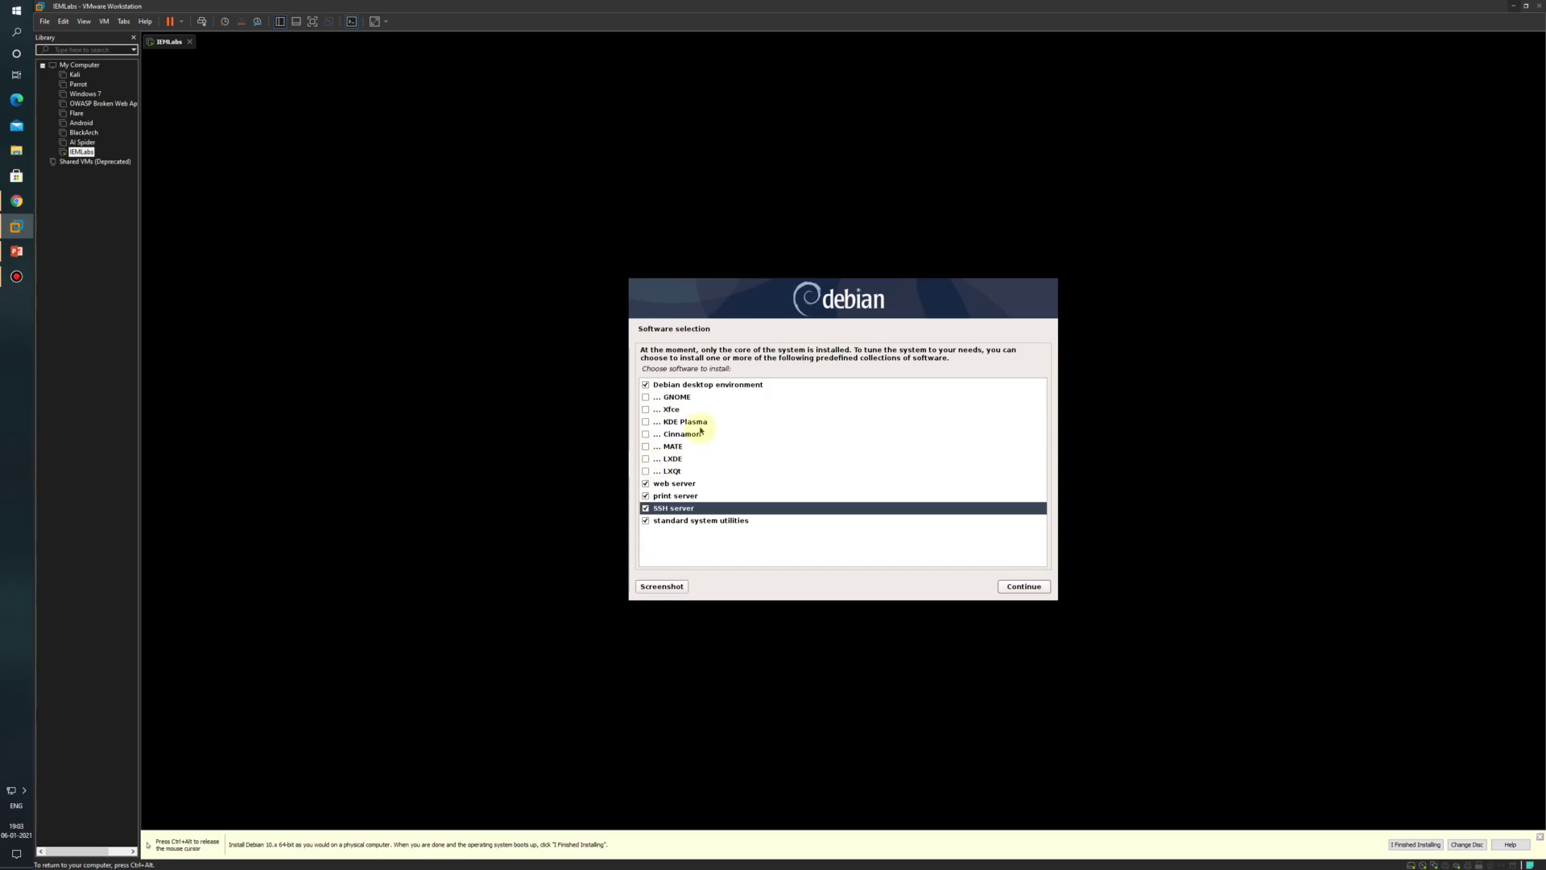
click(645, 398)
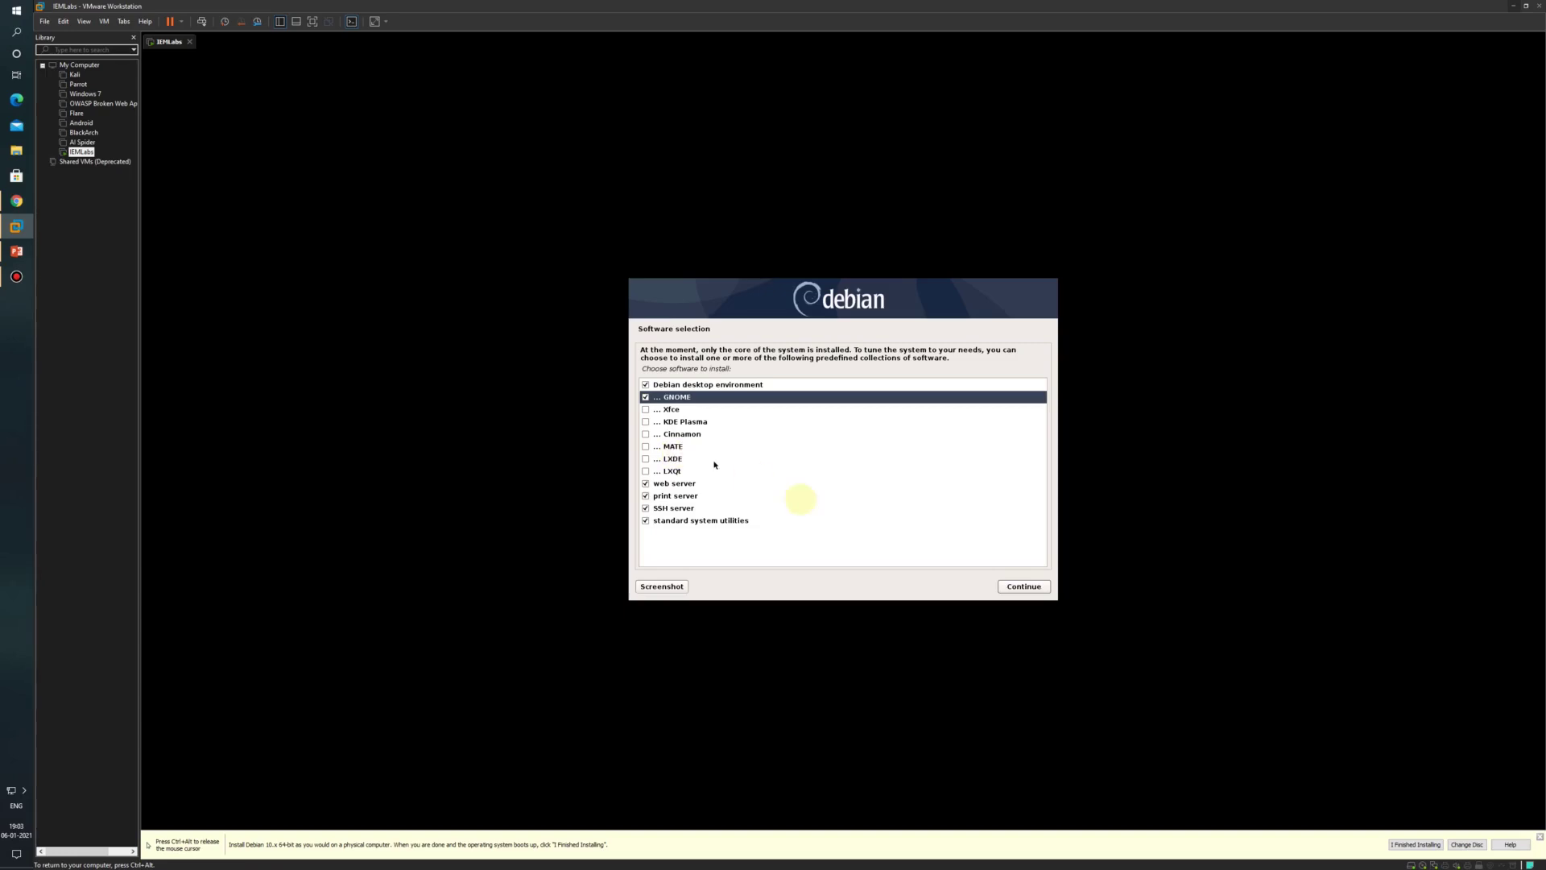
click(1023, 587)
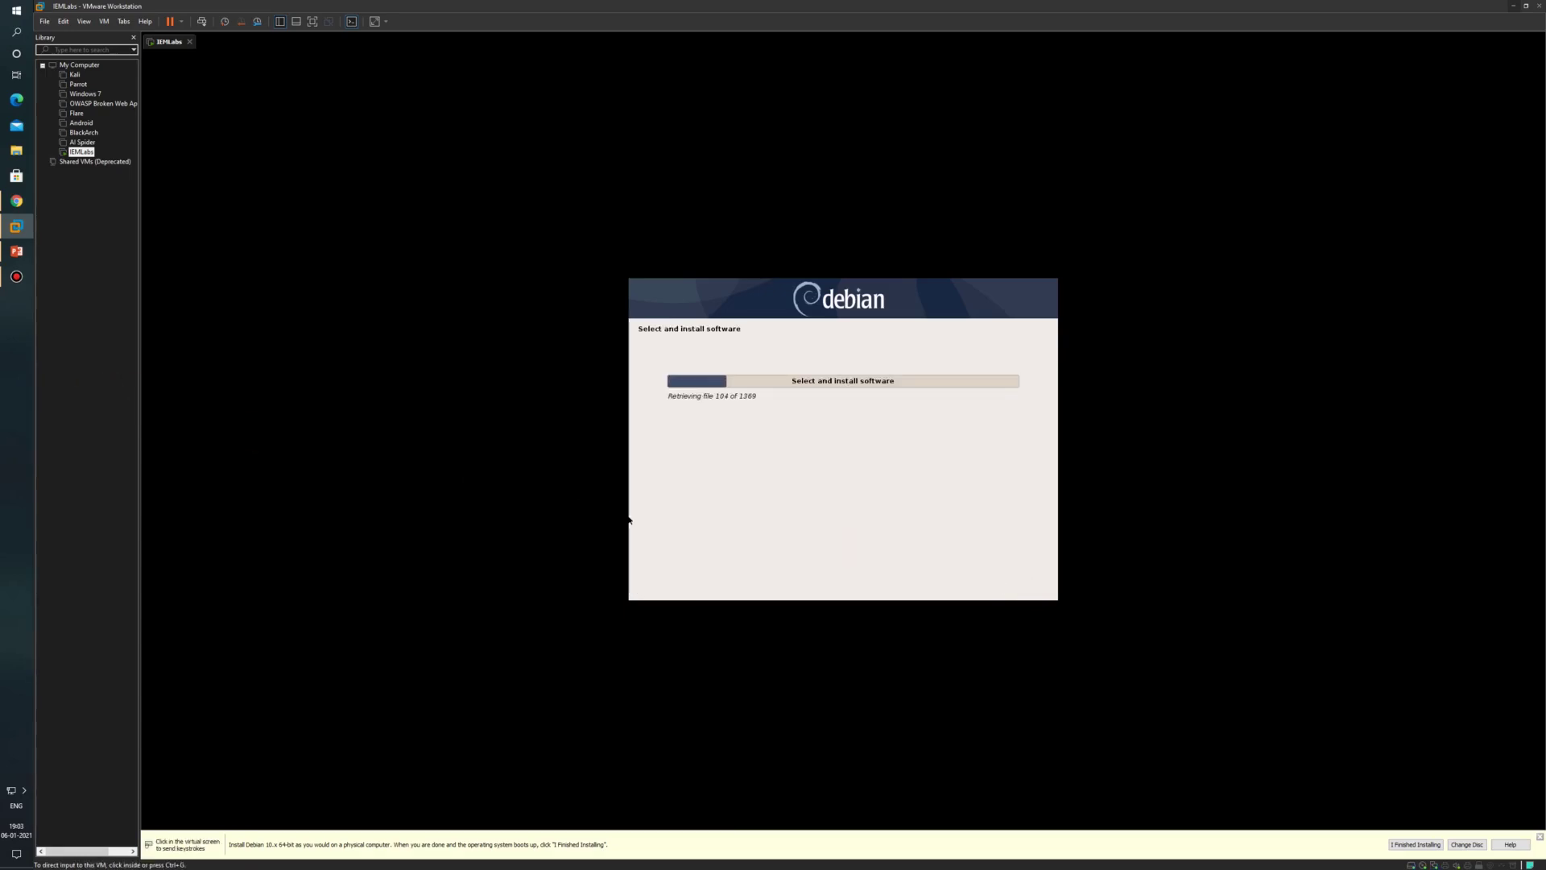
Step: Install GRUB to the master boot record on /dev/sda and complete the installation
click(587, 399)
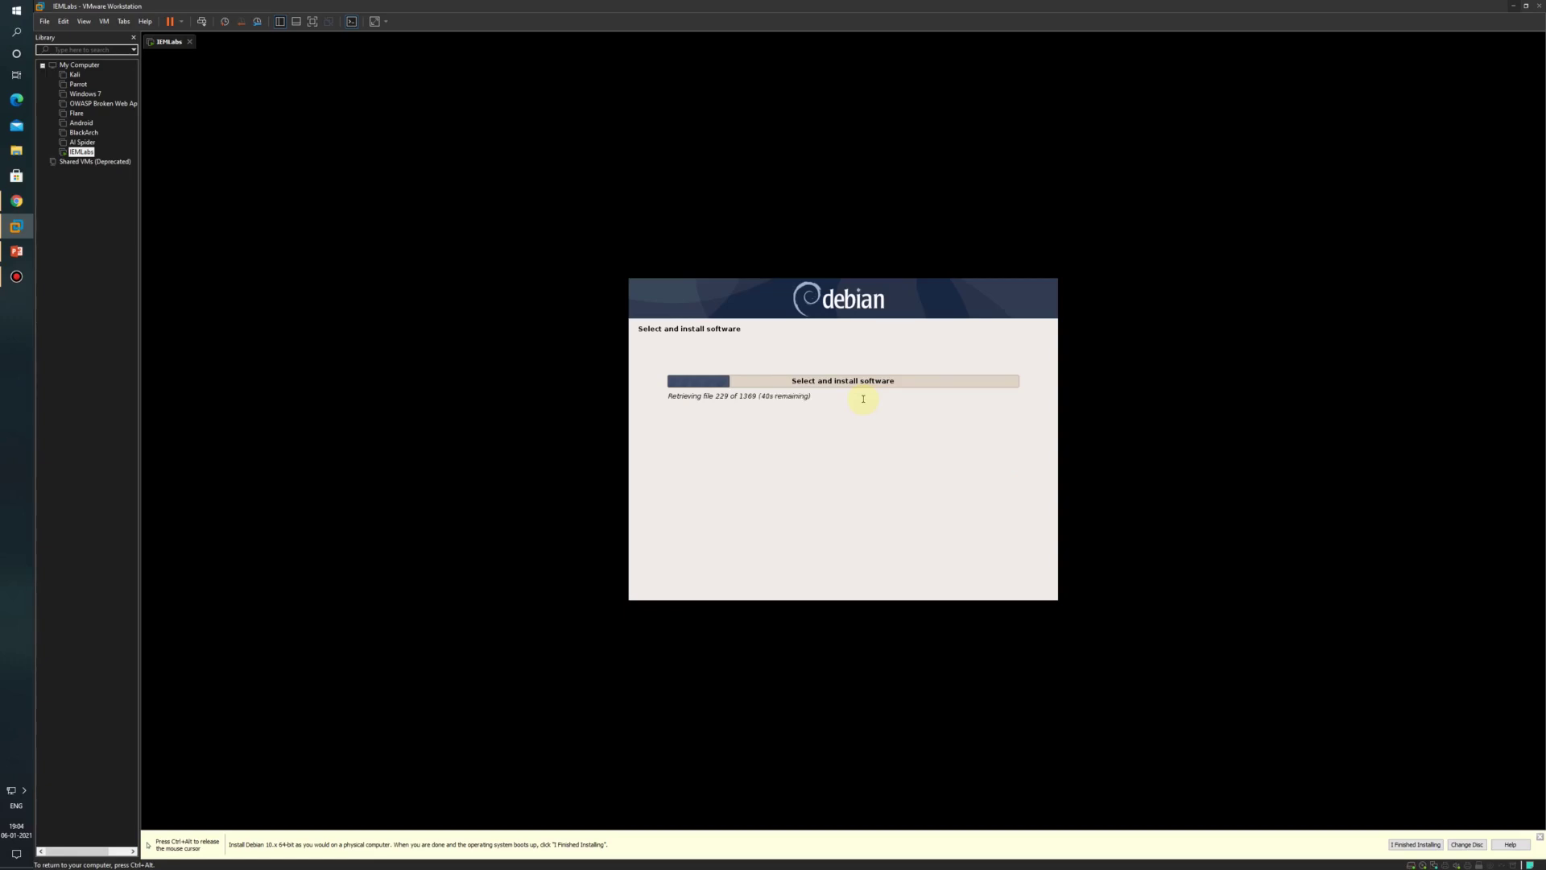
key(ctrl+alt)
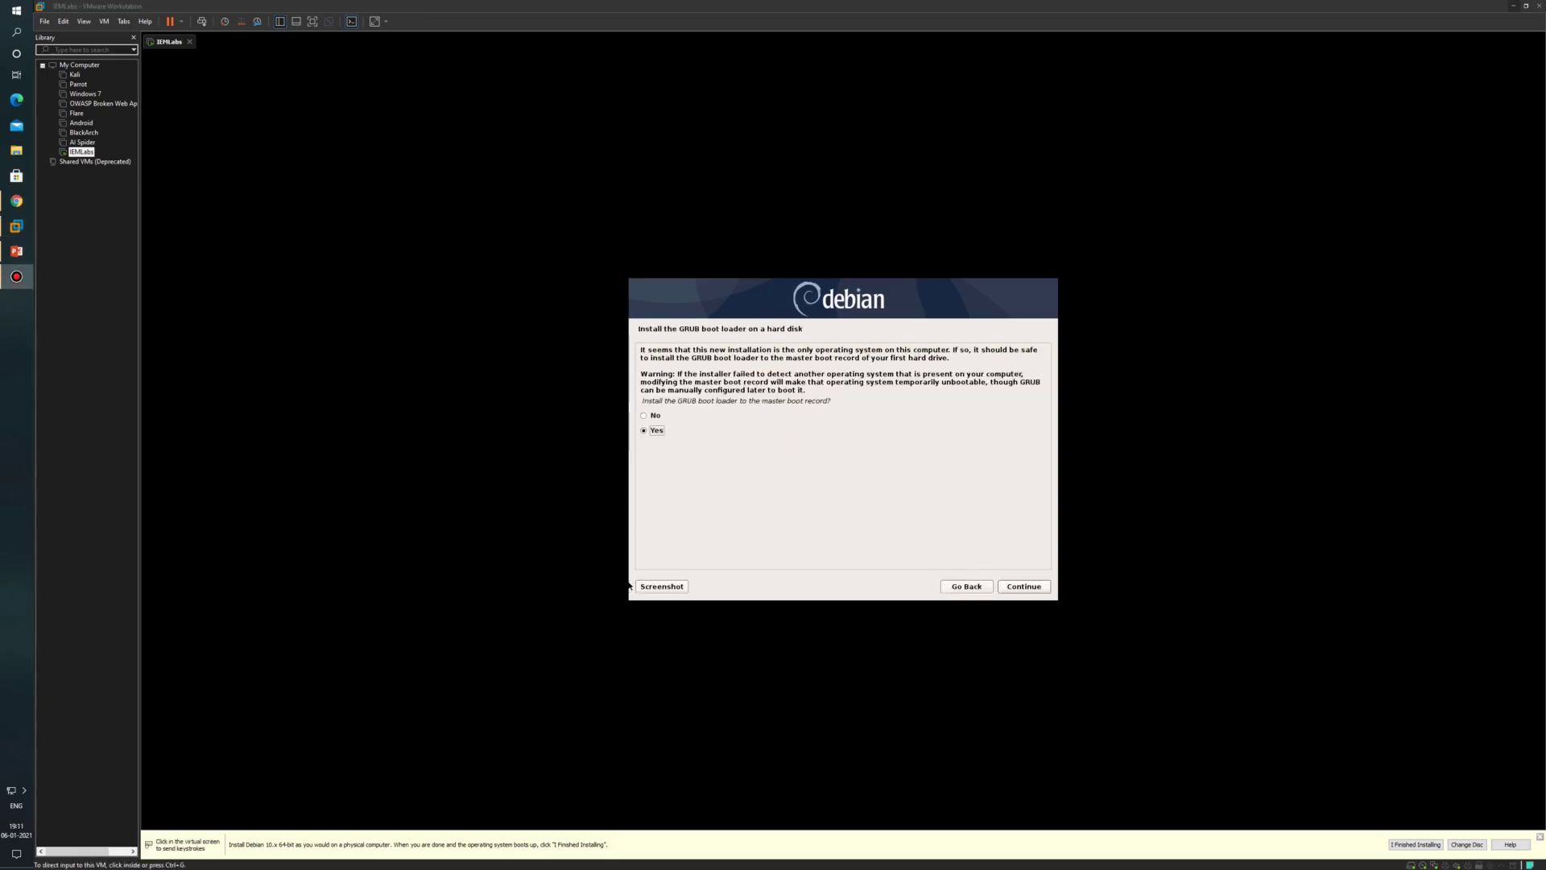
click(880, 437)
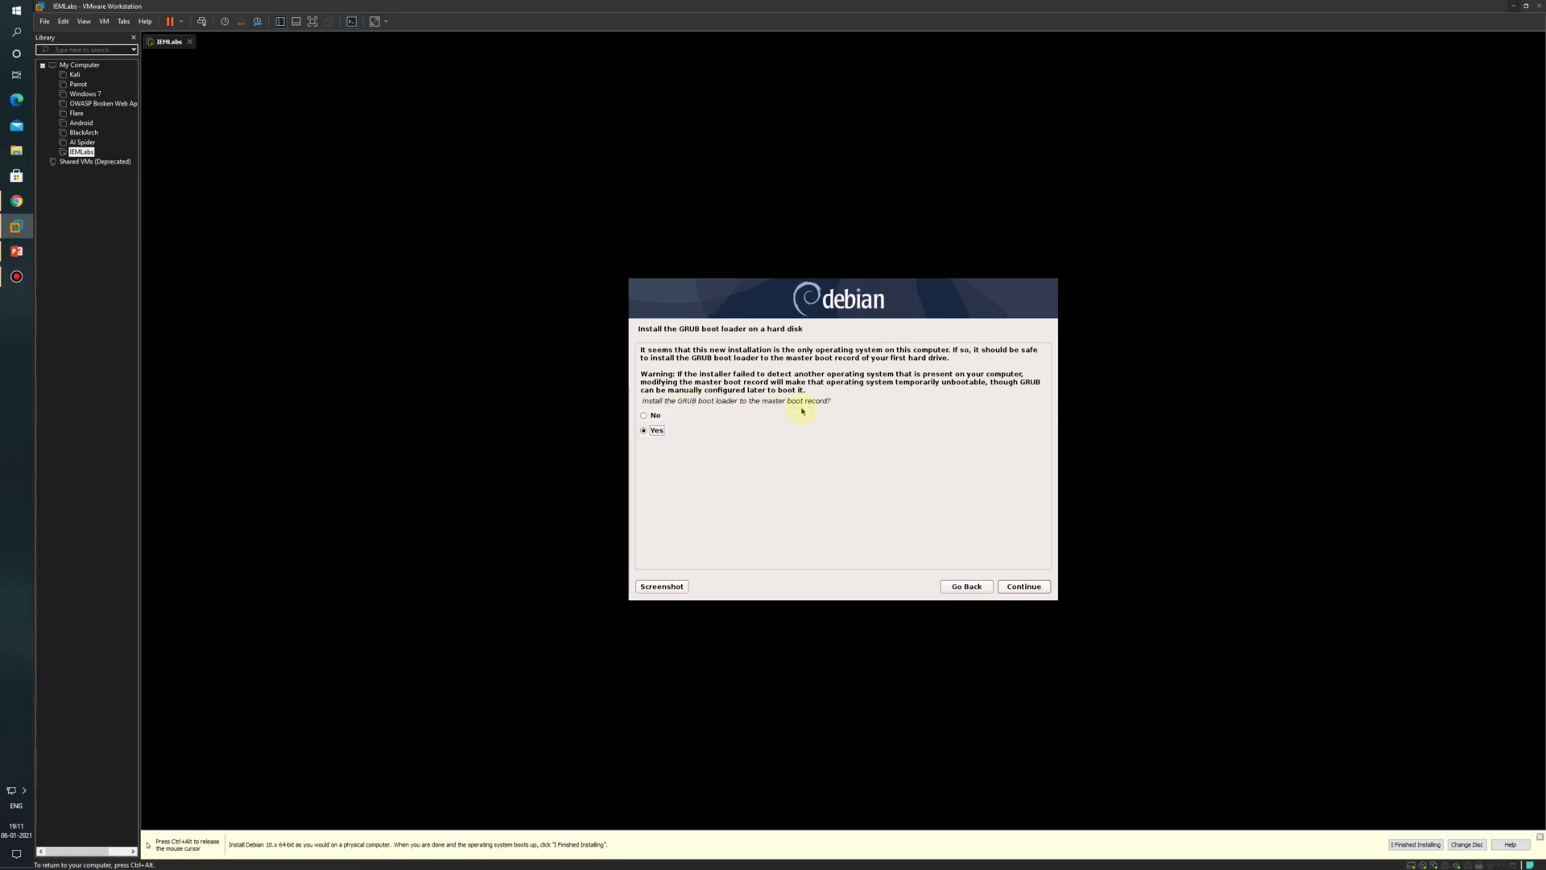
click(1031, 591)
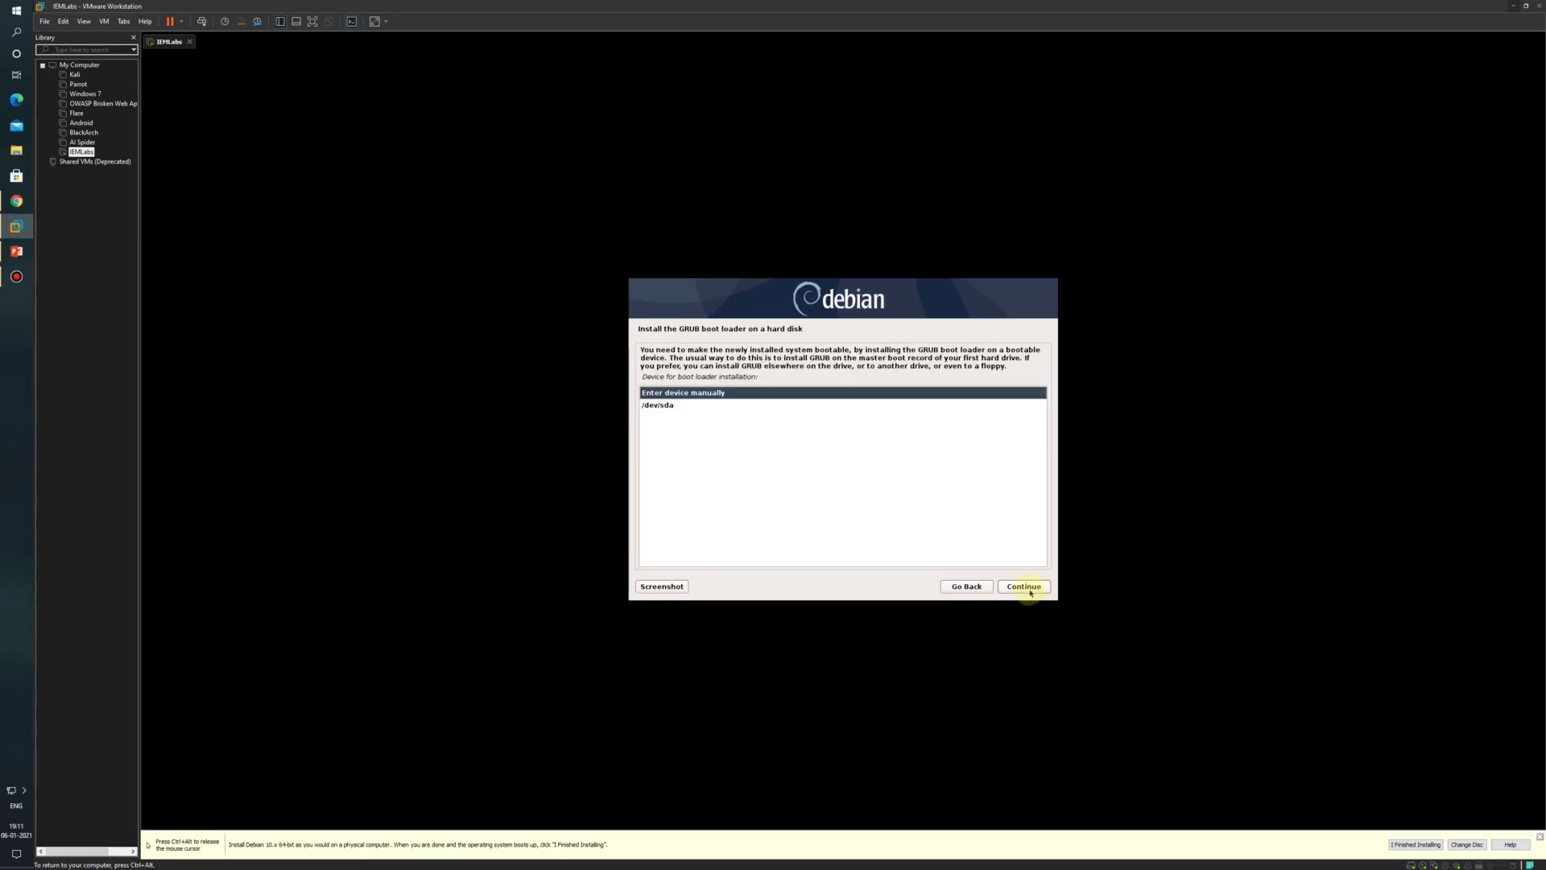
click(654, 408)
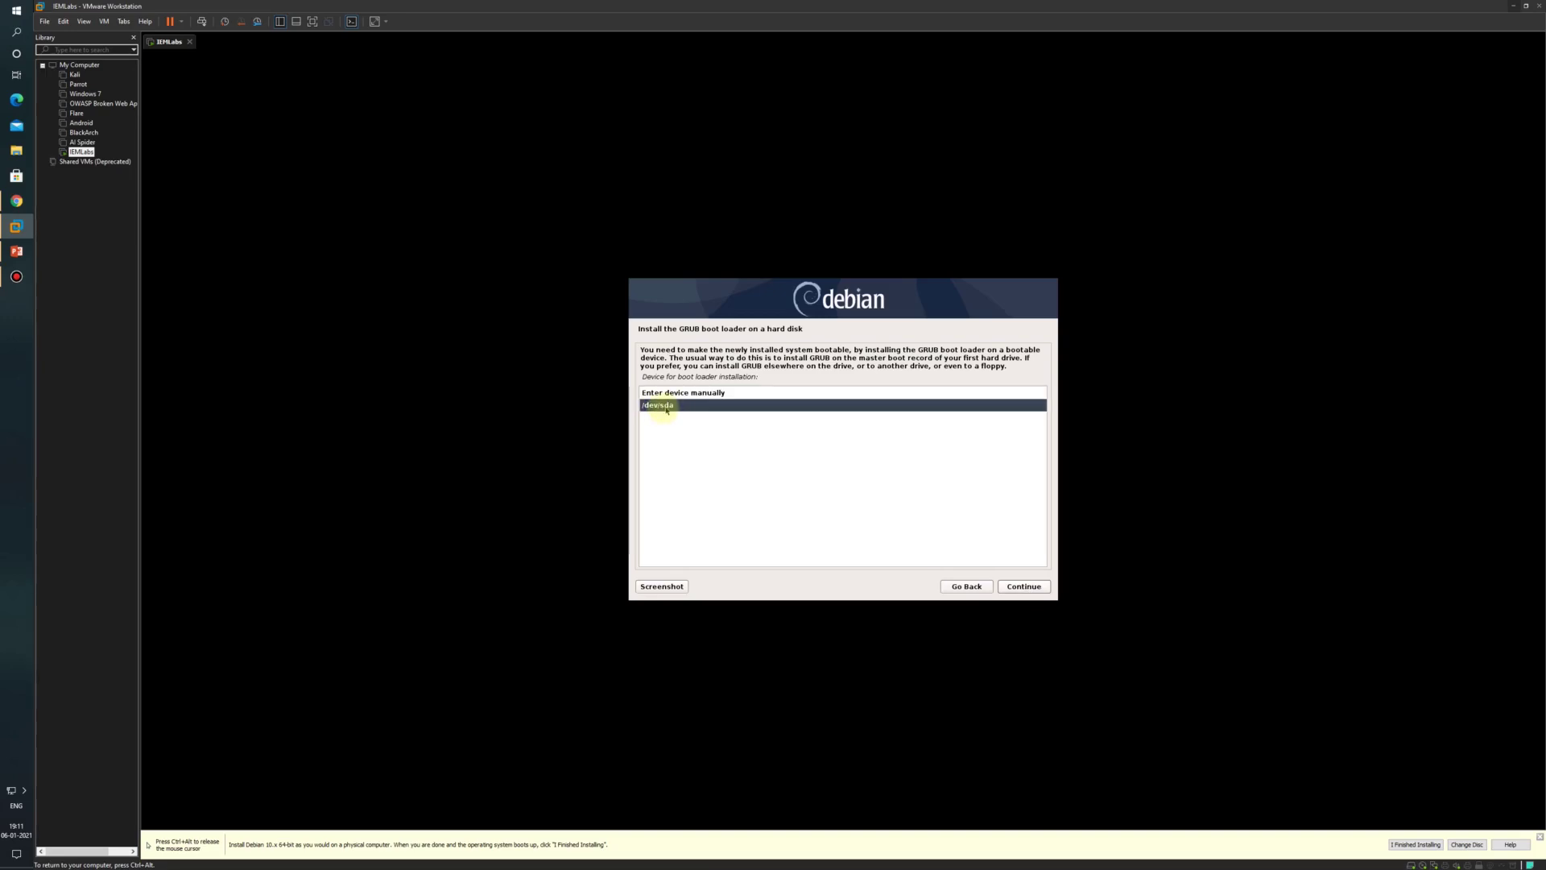
click(1035, 587)
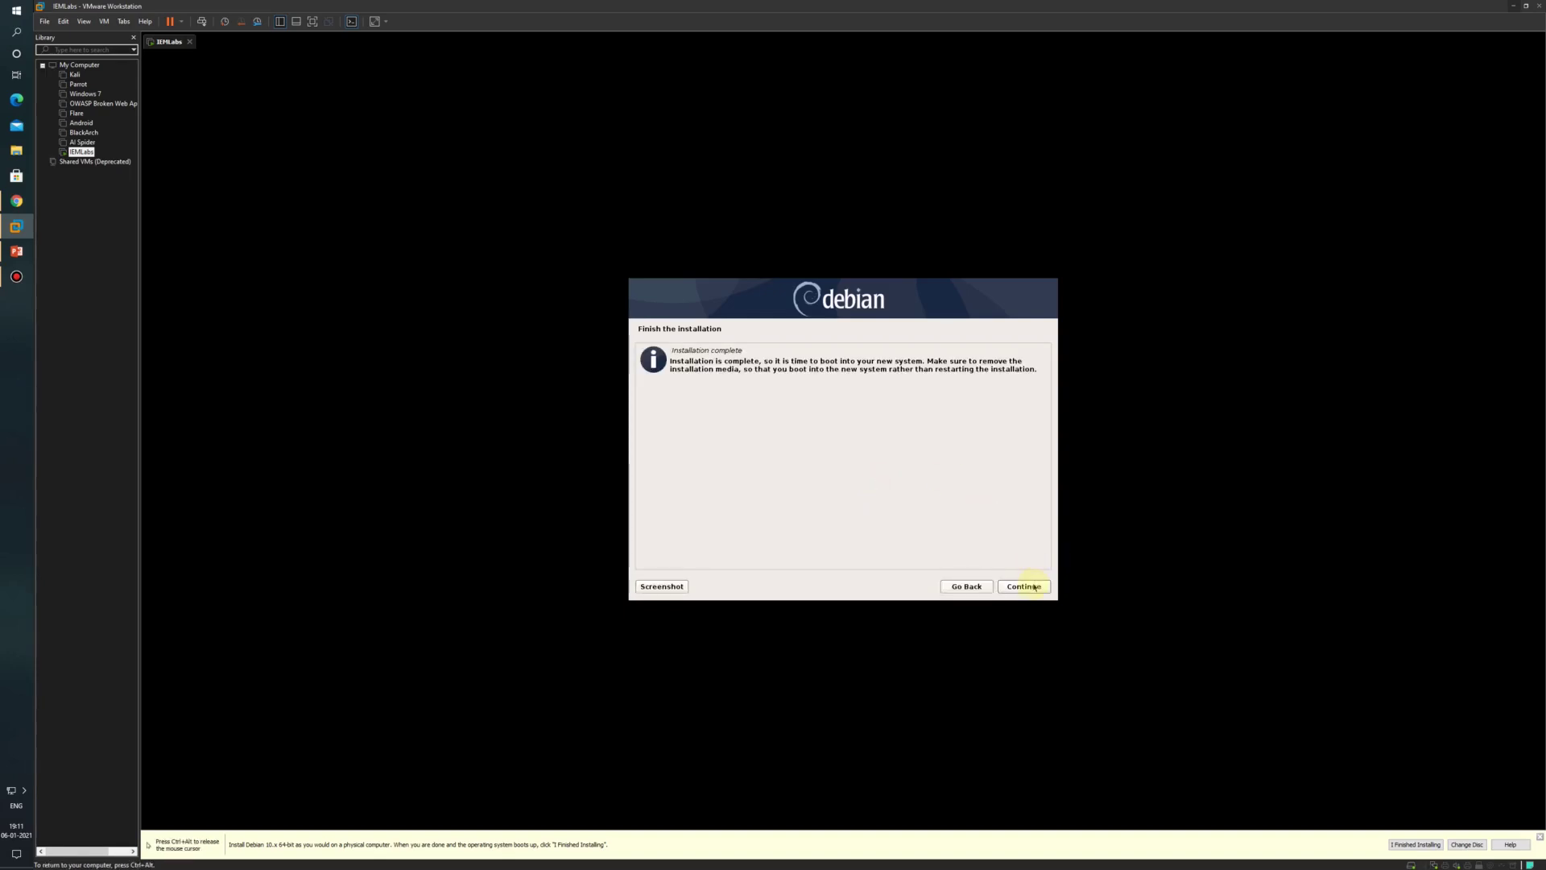
click(1035, 587)
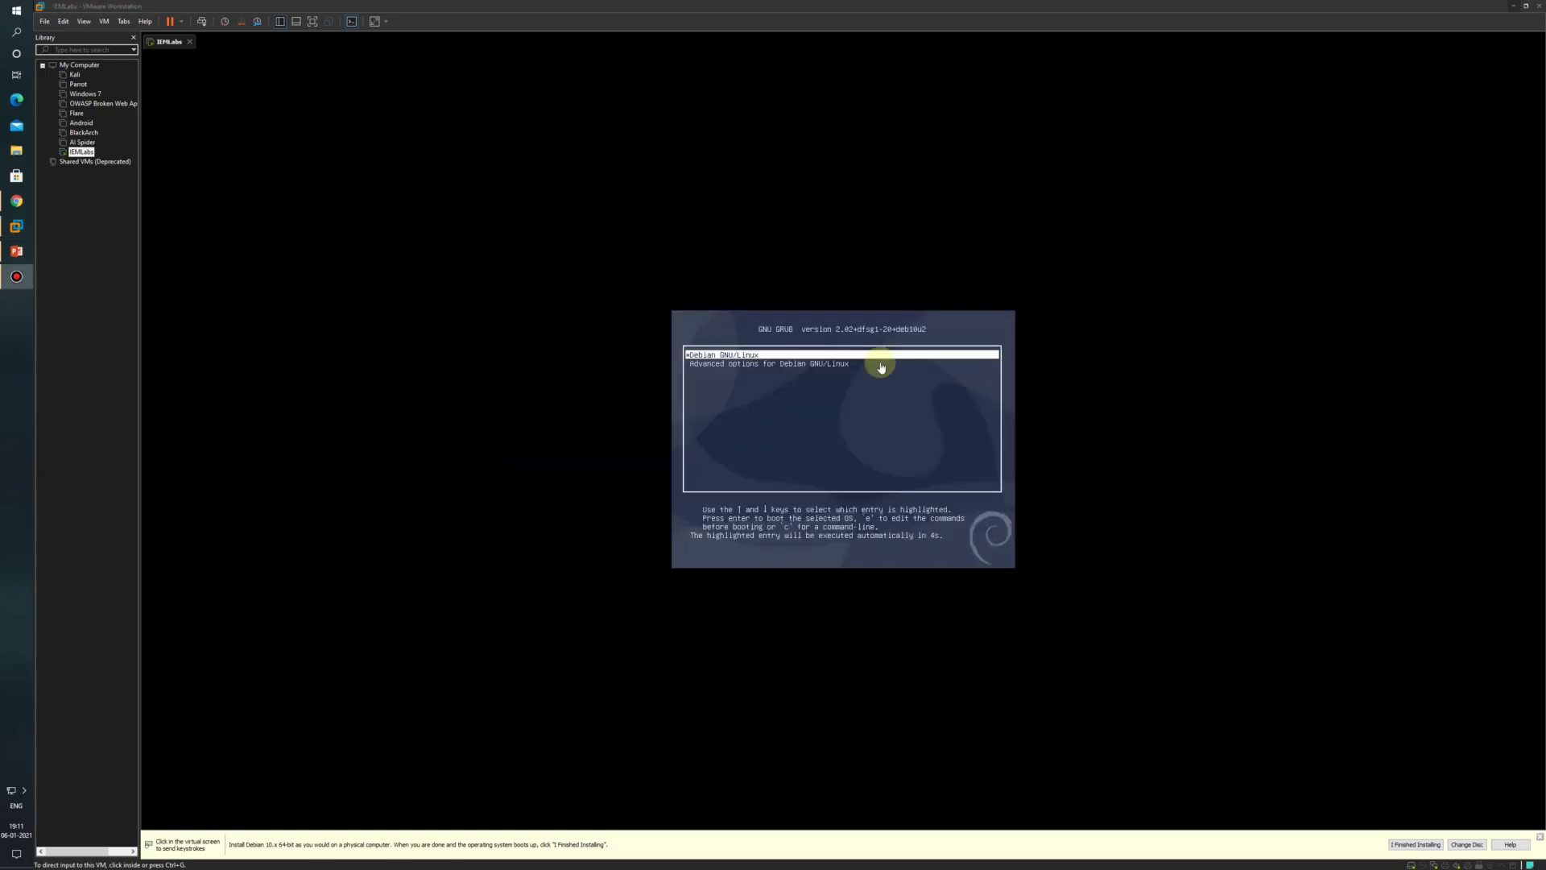
Step: Boot Debian GNU/Linux from the GRUB menu and log in as the new user with their password
click(885, 377)
key(Return)
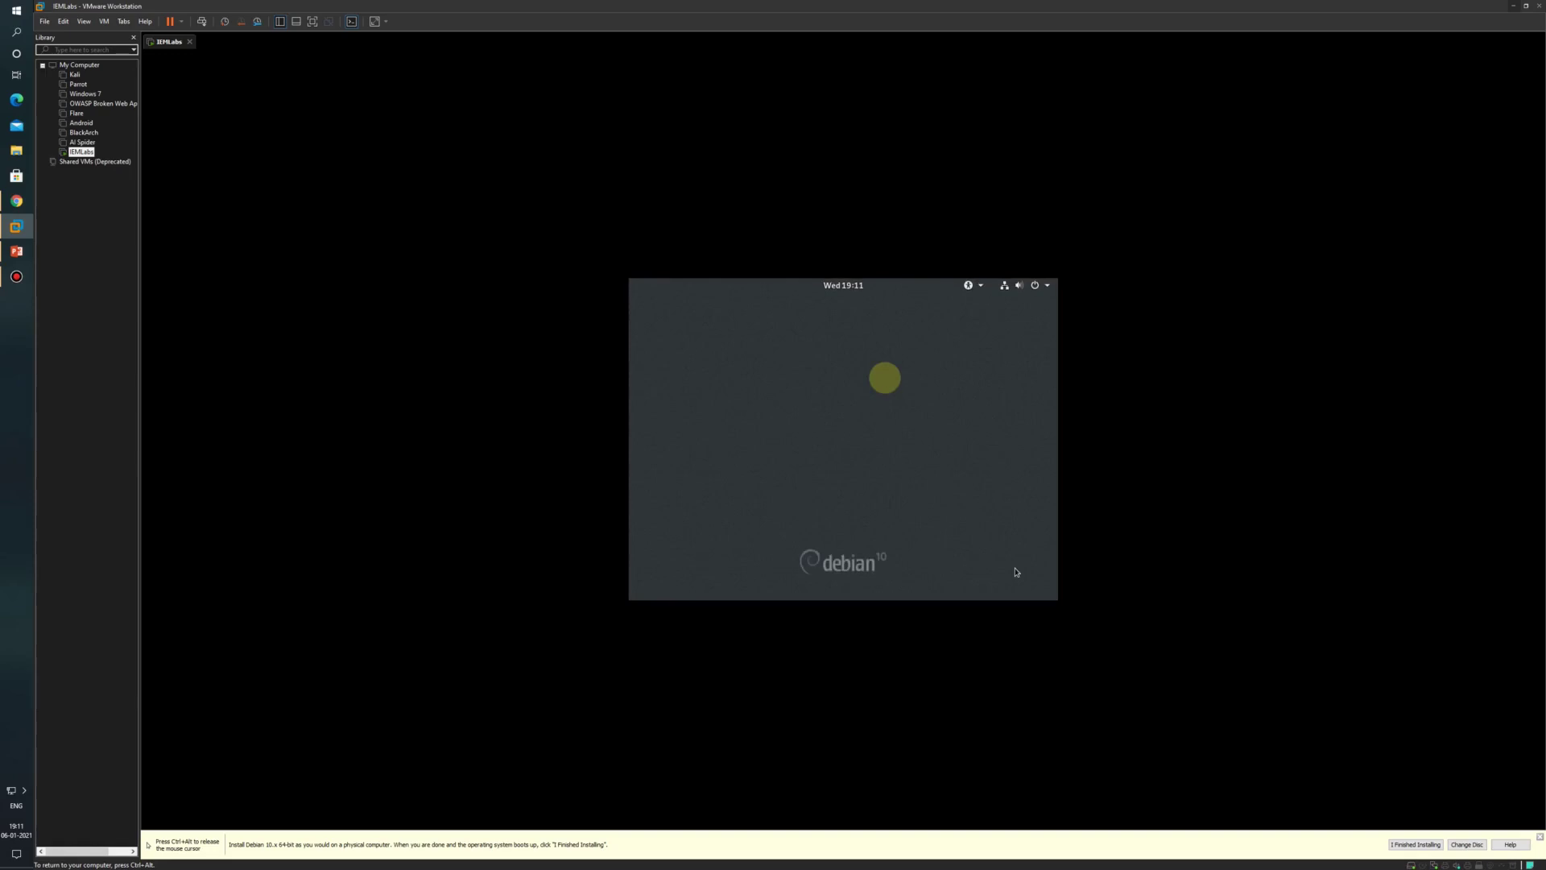
click(864, 423)
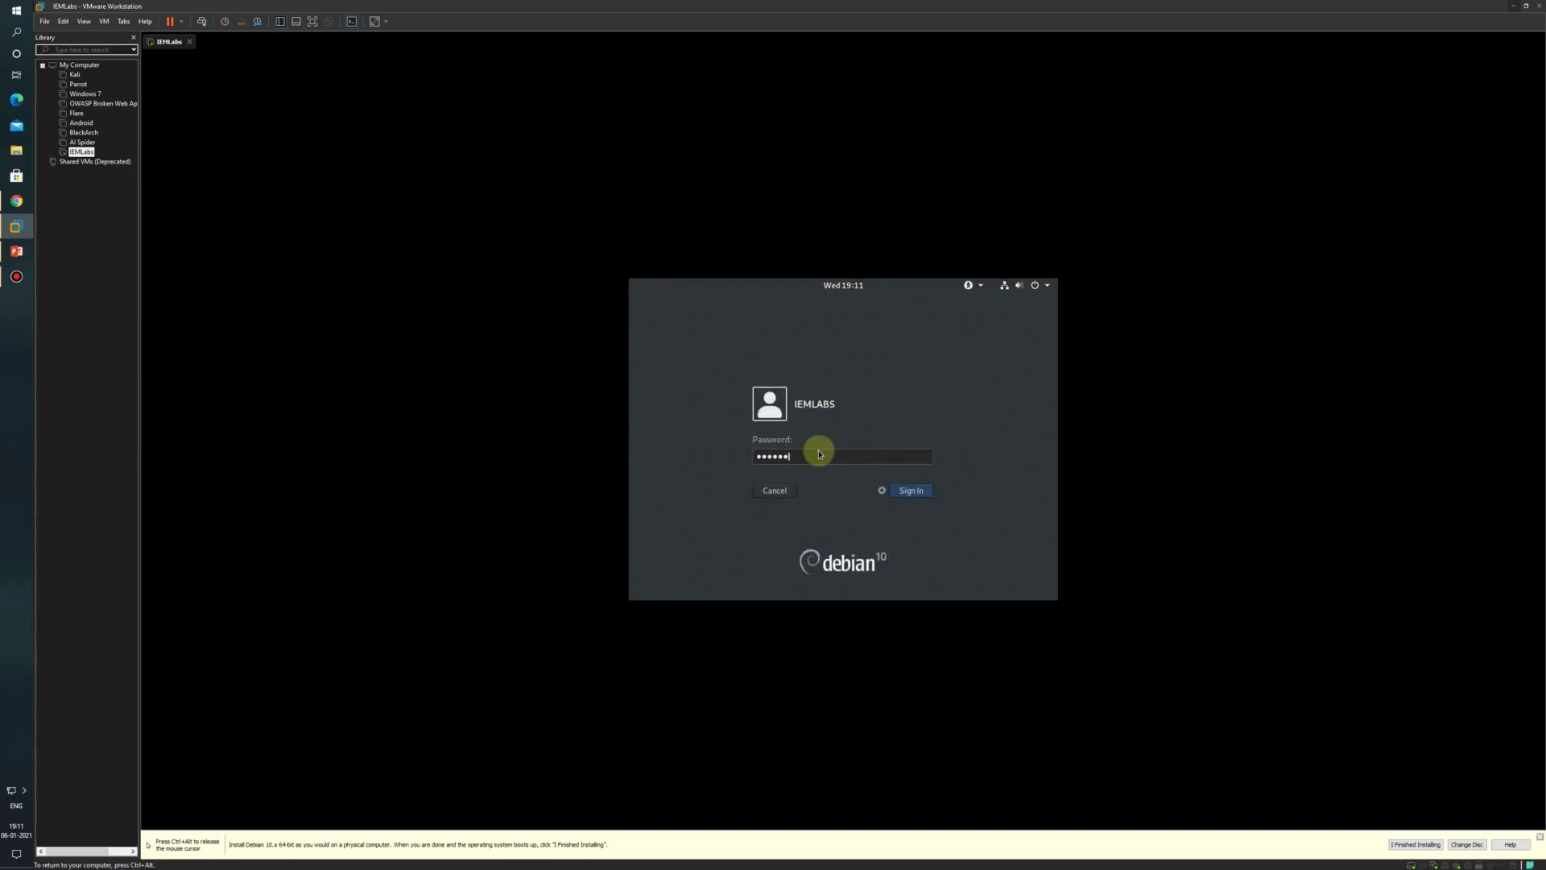
key(Return)
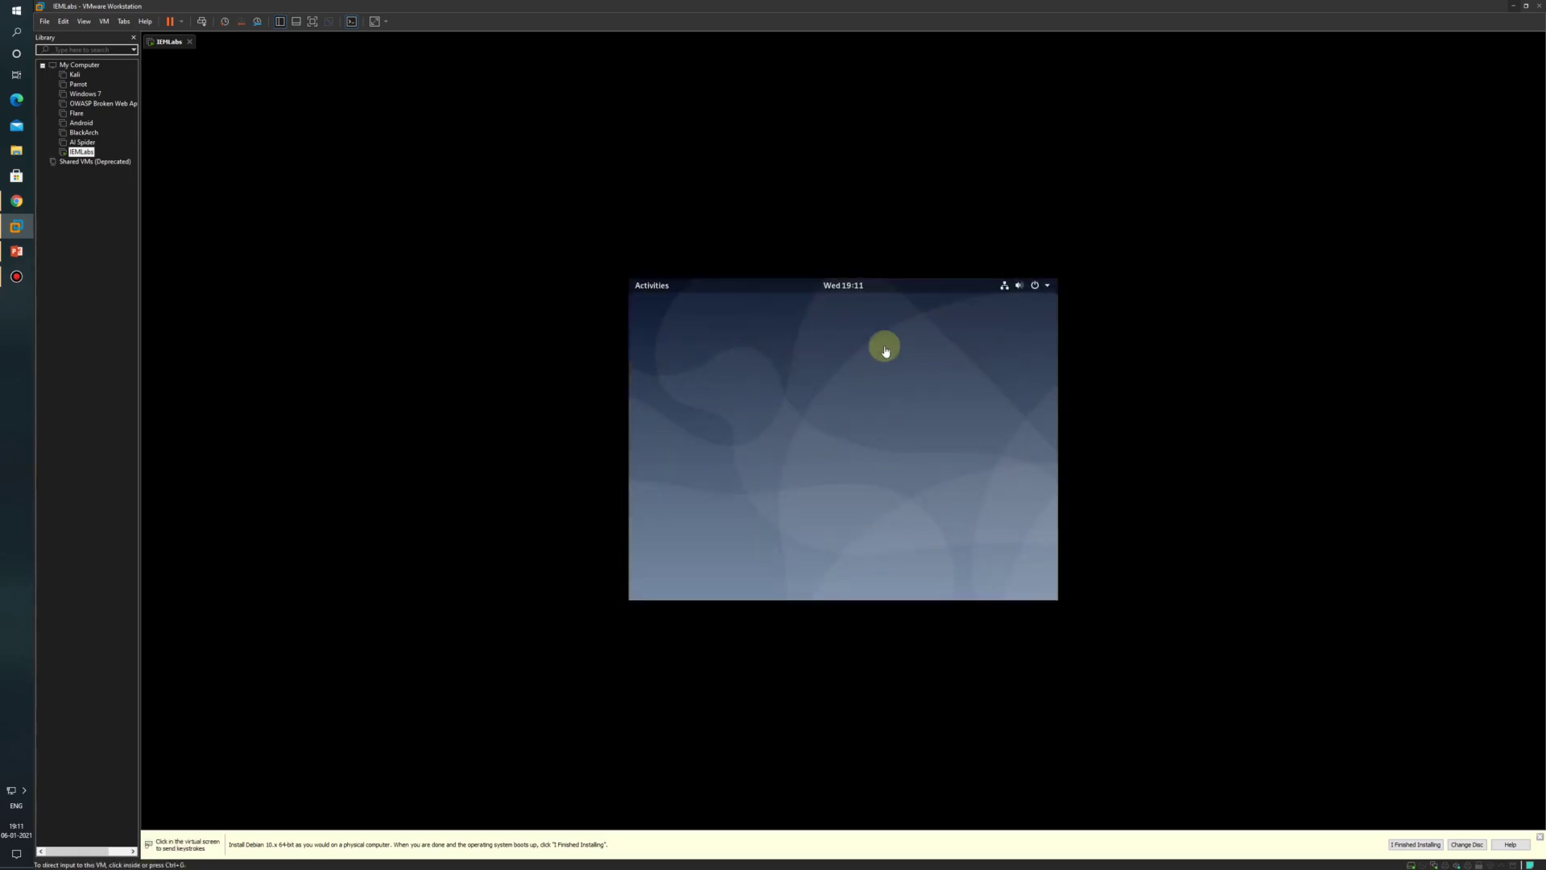
Step: Apply and keep 1920×1200 (16:10) resolution in Settings, close it, and show the Activities overview
right_click(802, 345)
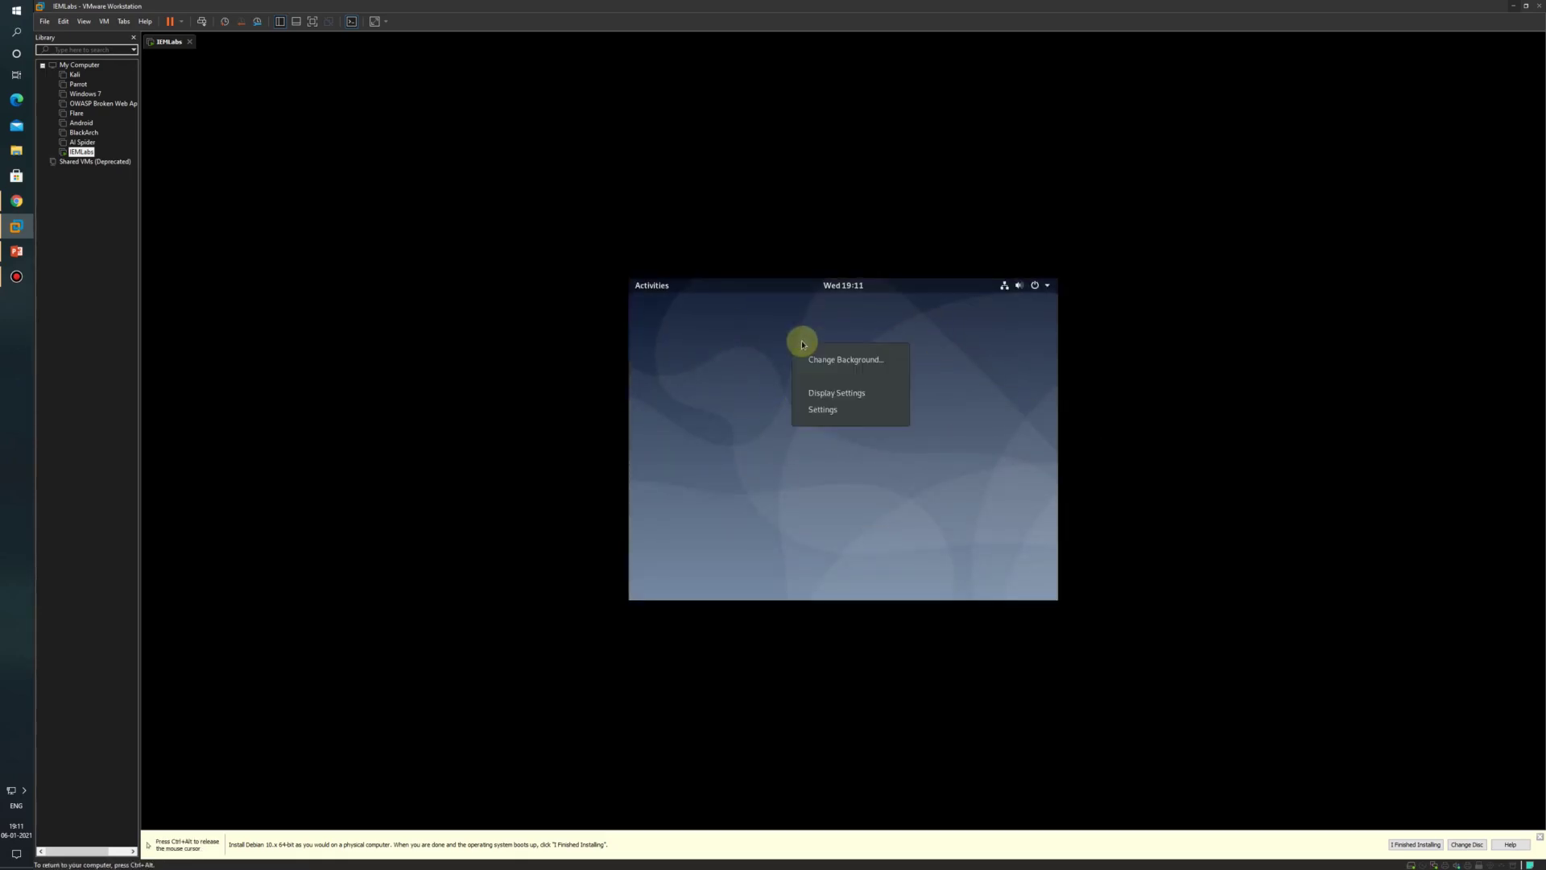
click(827, 403)
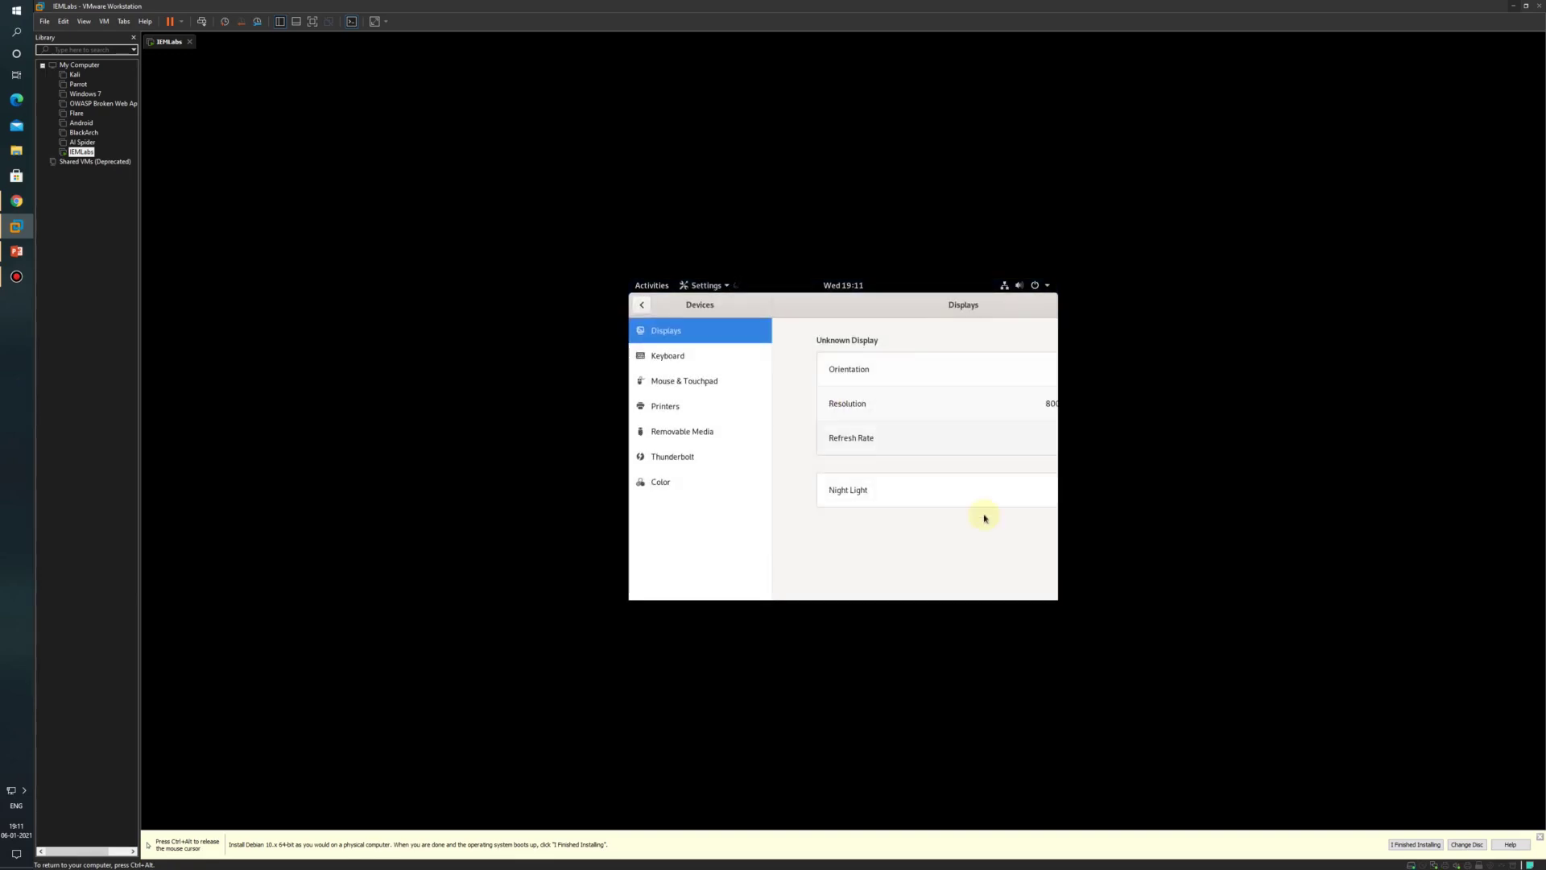
drag(821, 306, 630, 306)
click(874, 408)
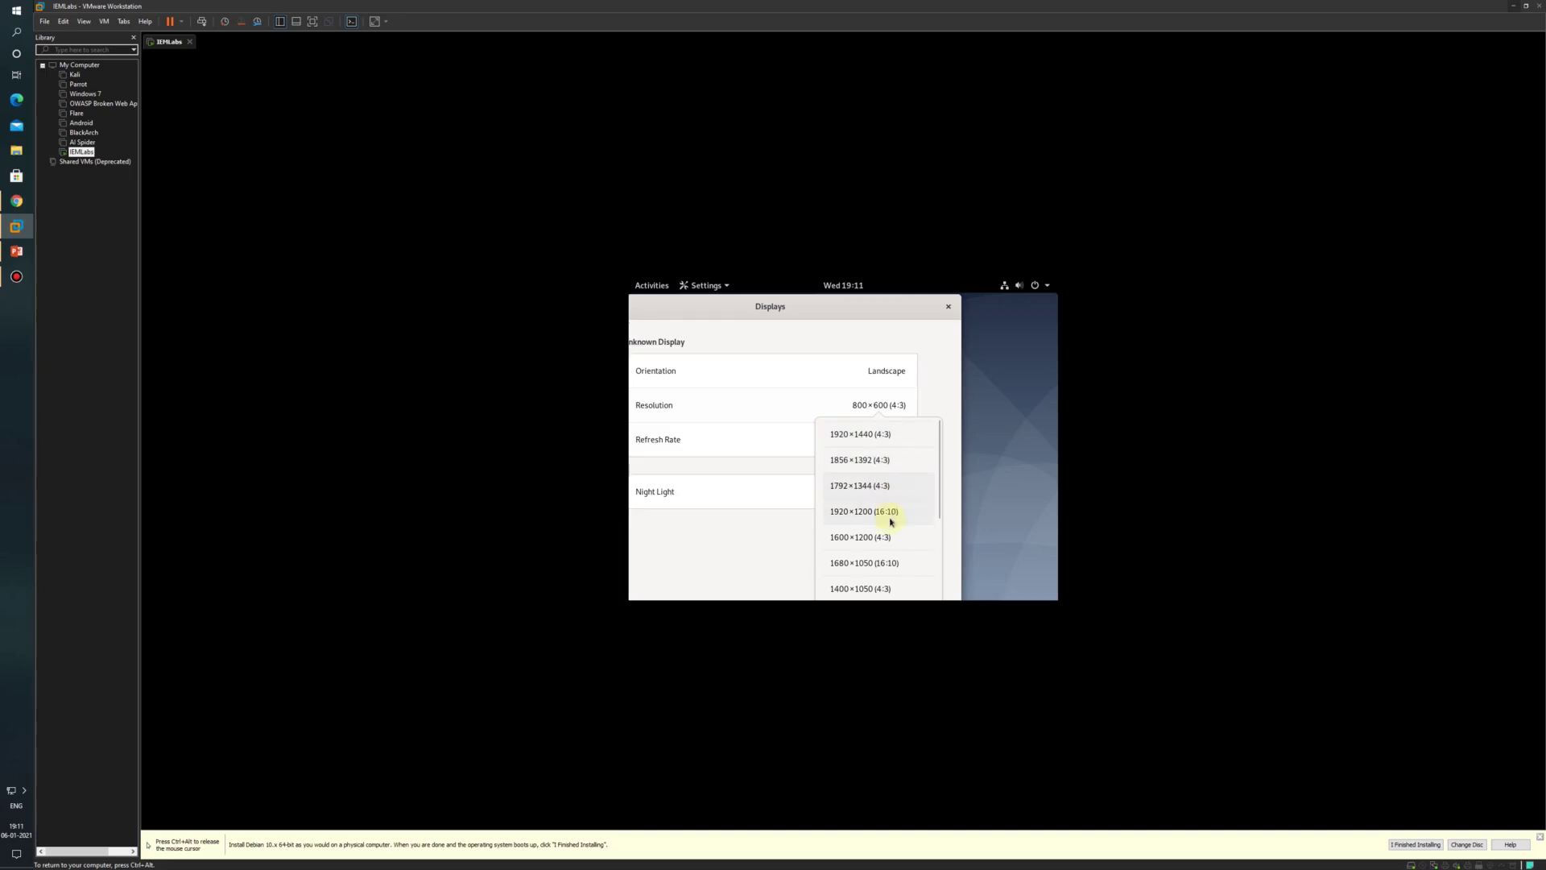
click(886, 538)
click(935, 311)
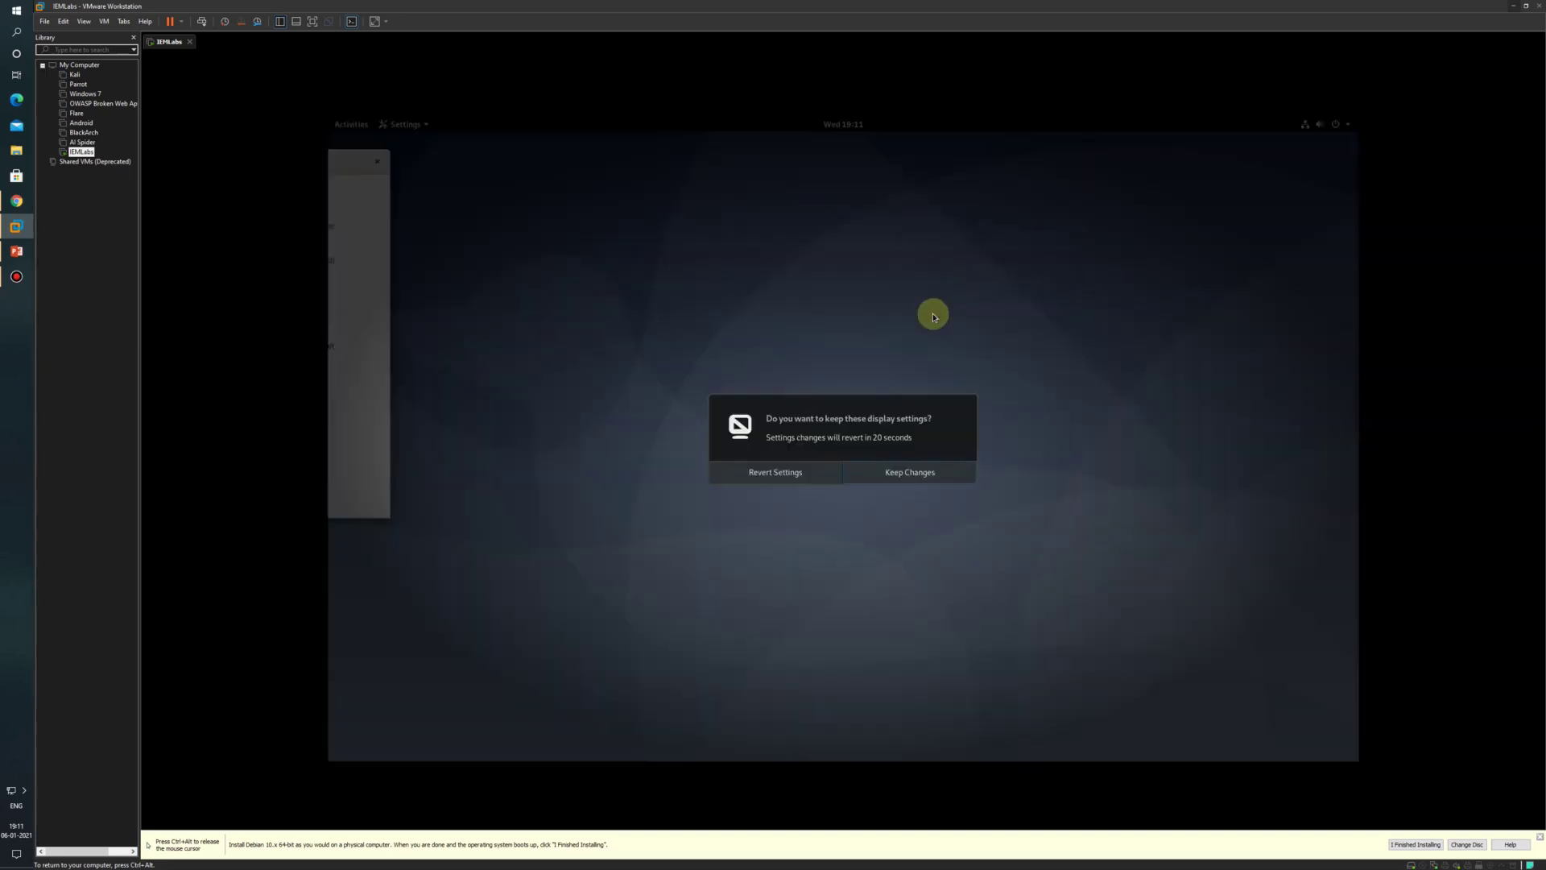
click(922, 473)
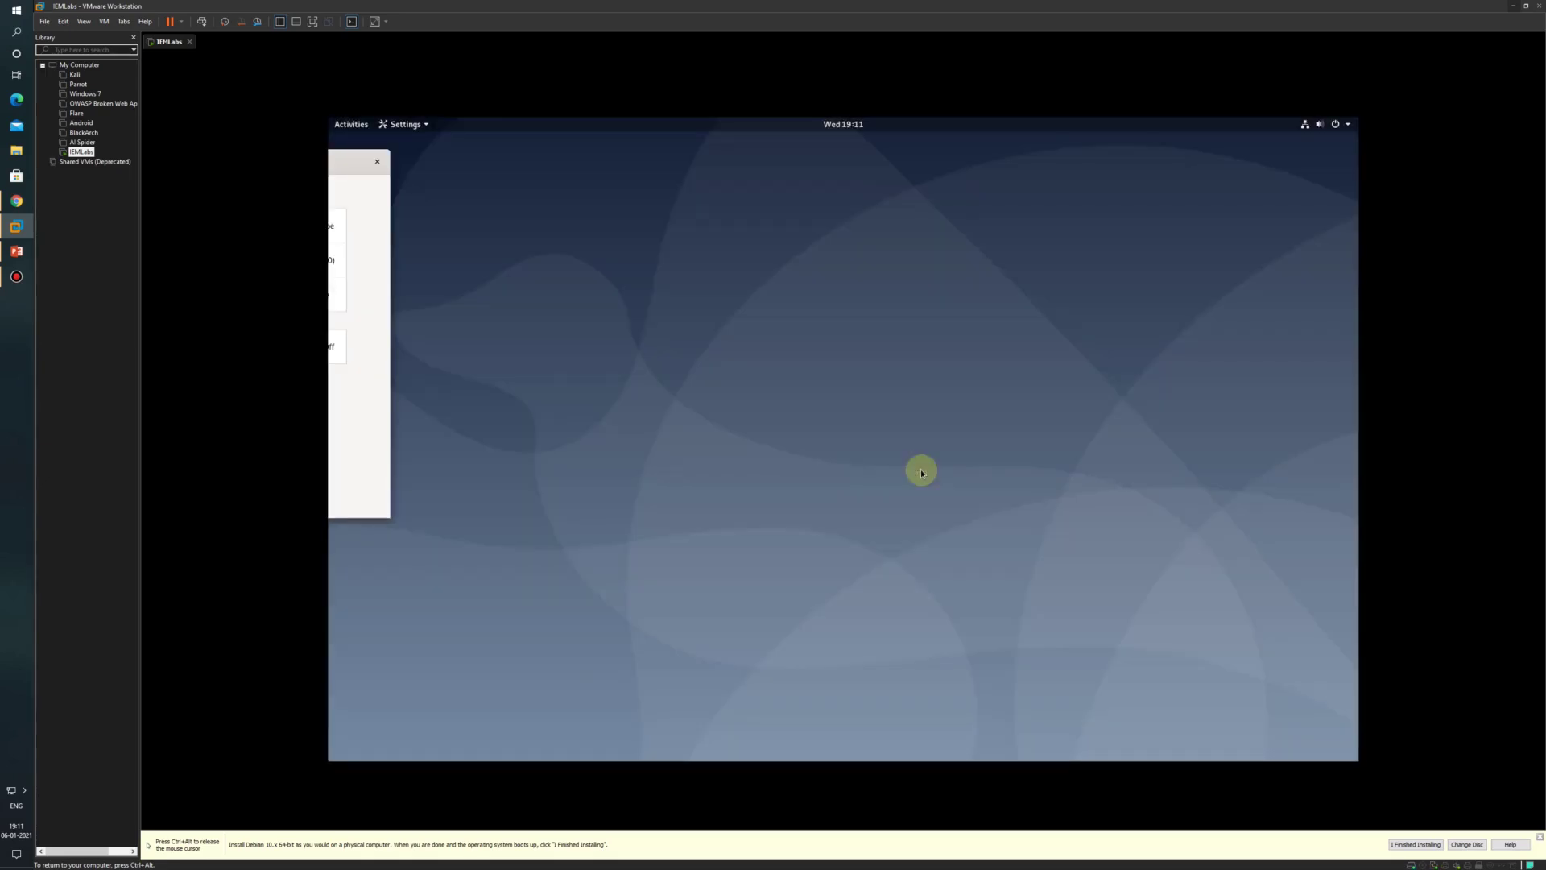
drag(345, 169, 922, 272)
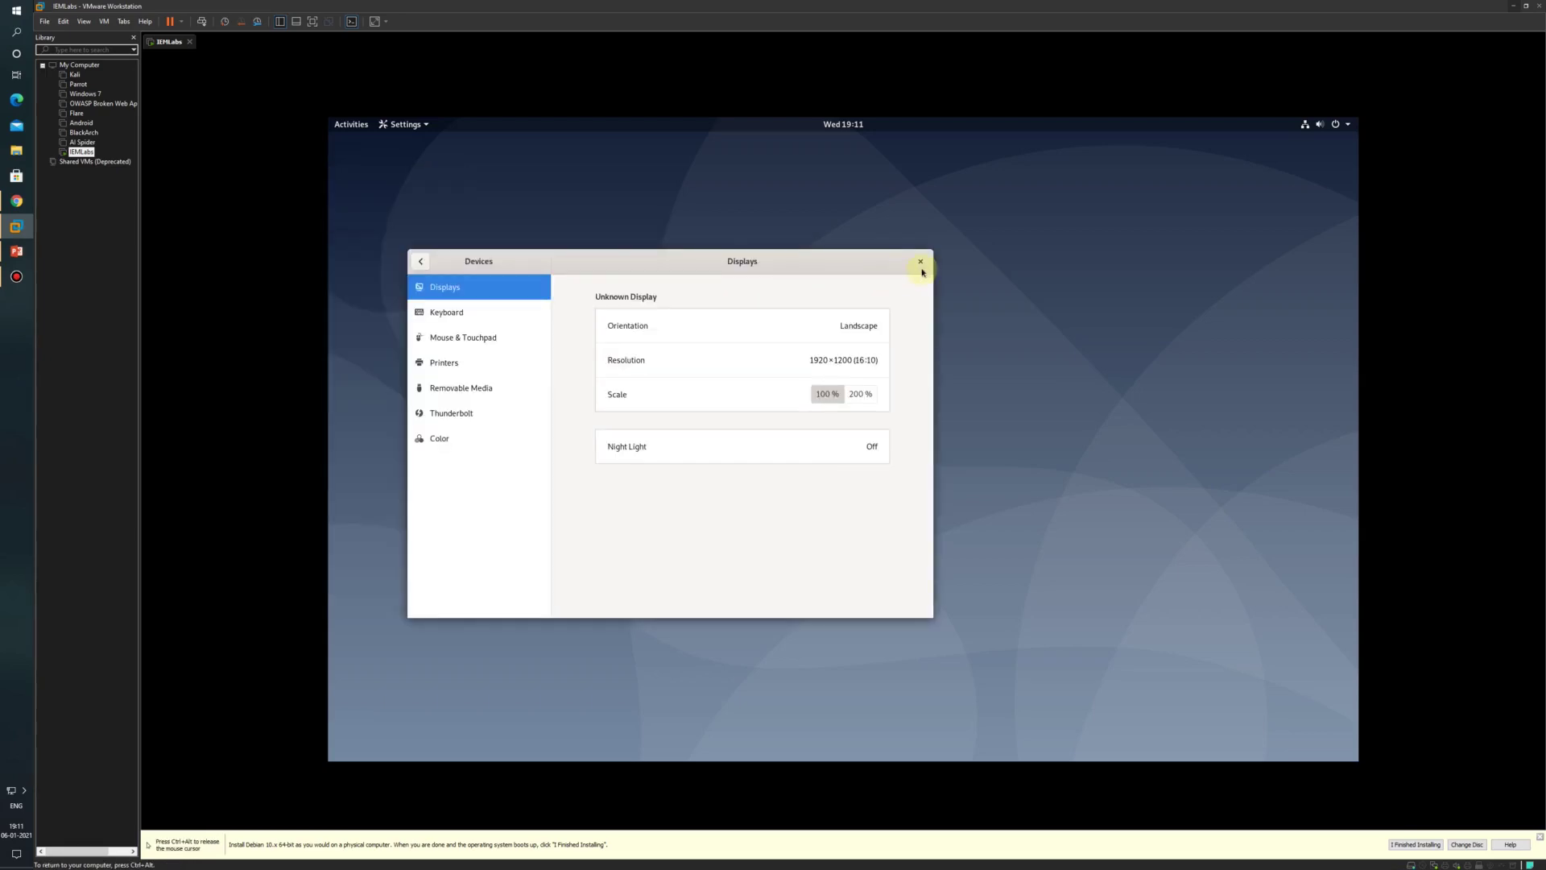
click(921, 260)
click(357, 130)
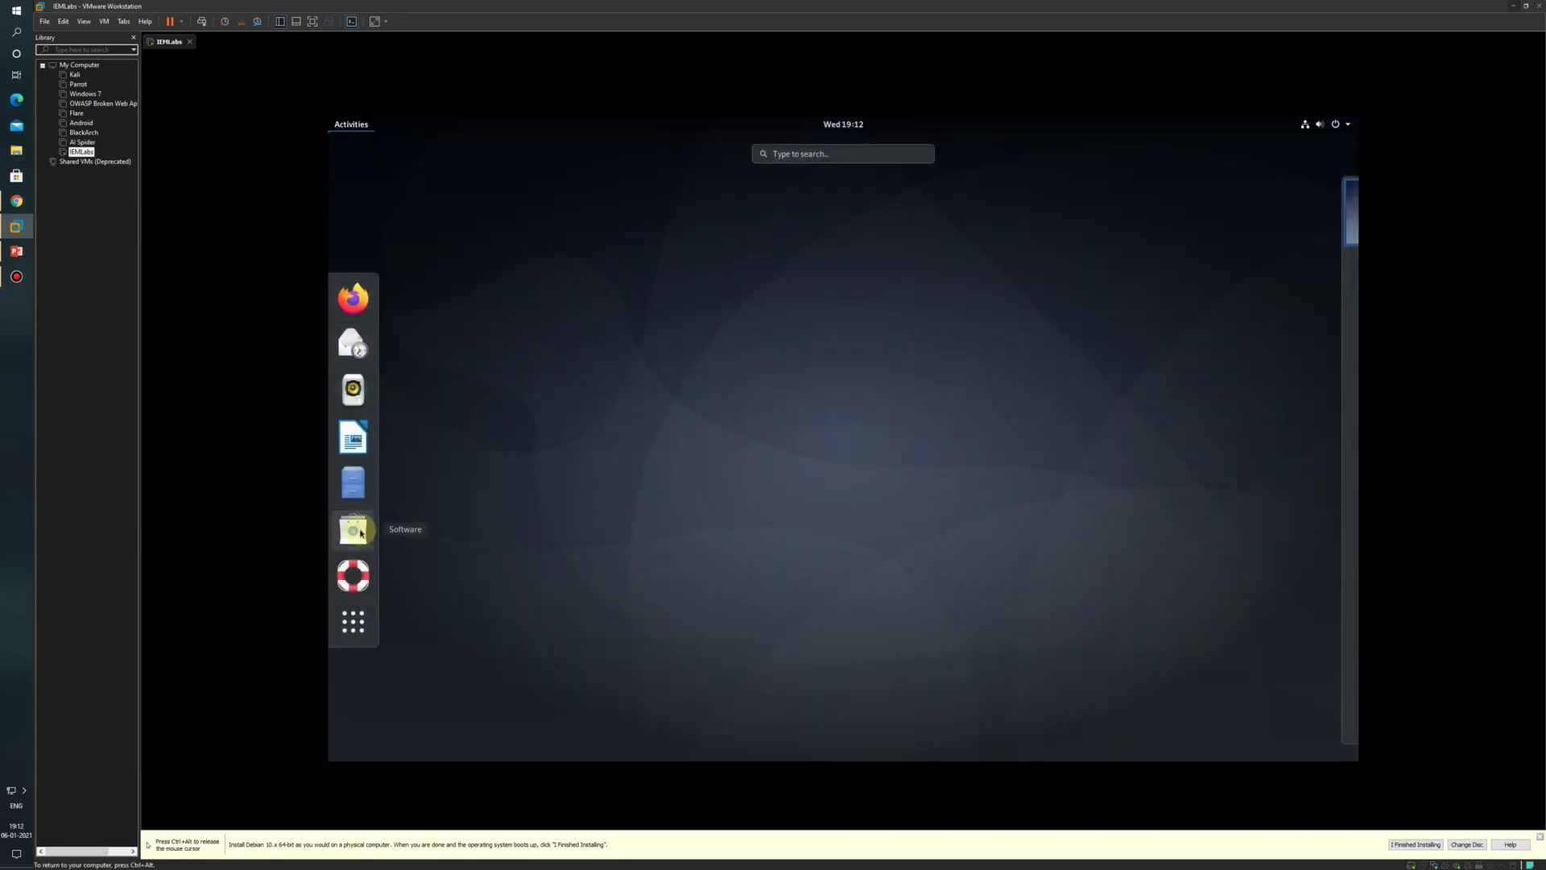
Step: Open GNOME Software's installed apps and remove Aisleriot Solitaire, authenticating with the password
click(359, 532)
click(869, 507)
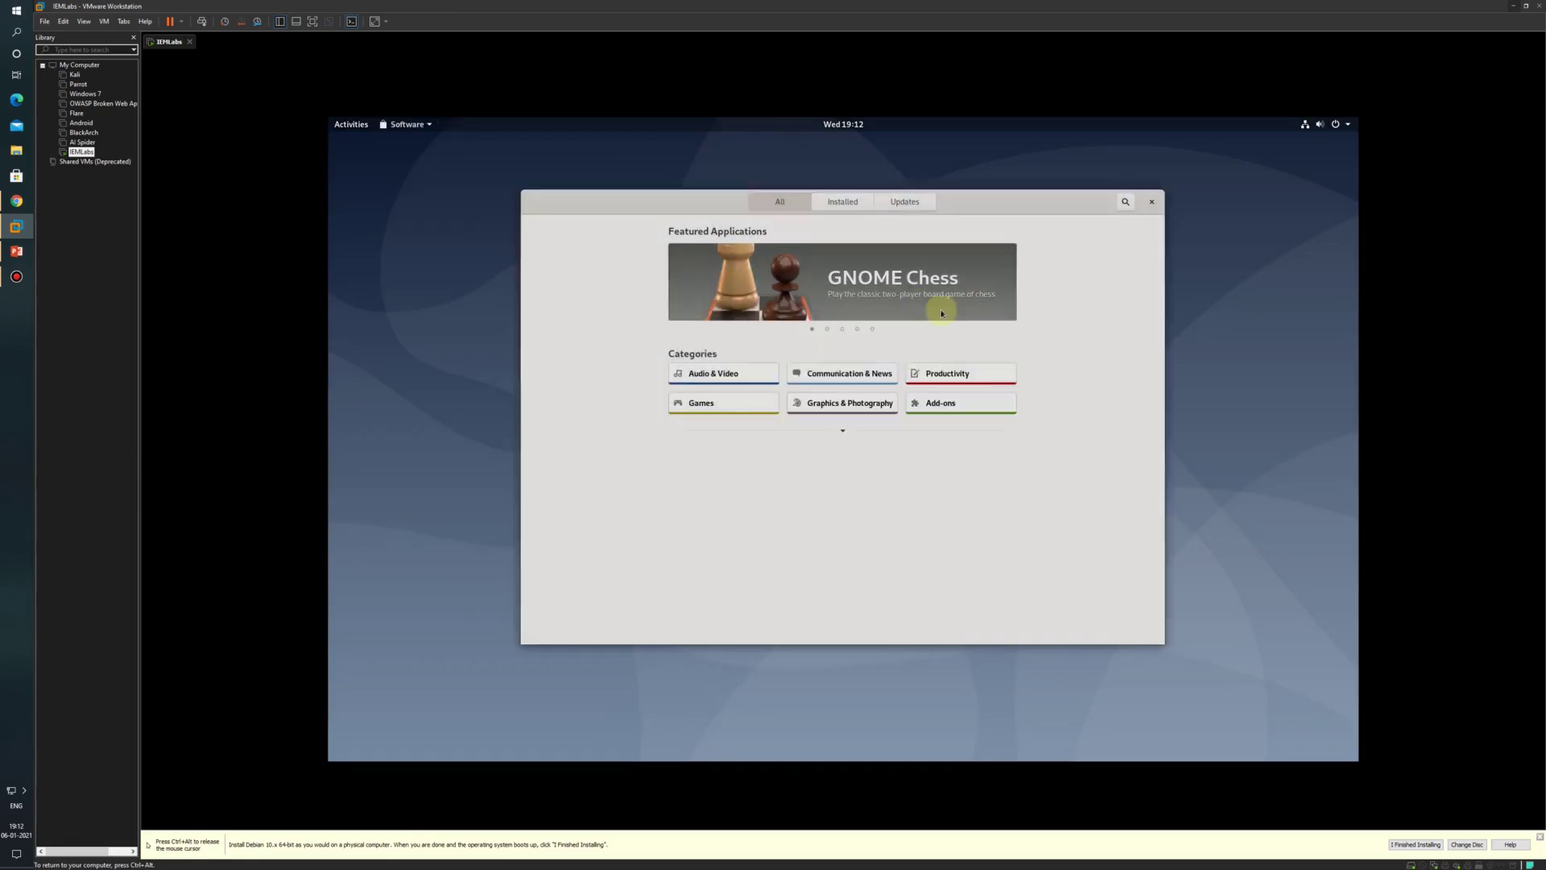
click(860, 208)
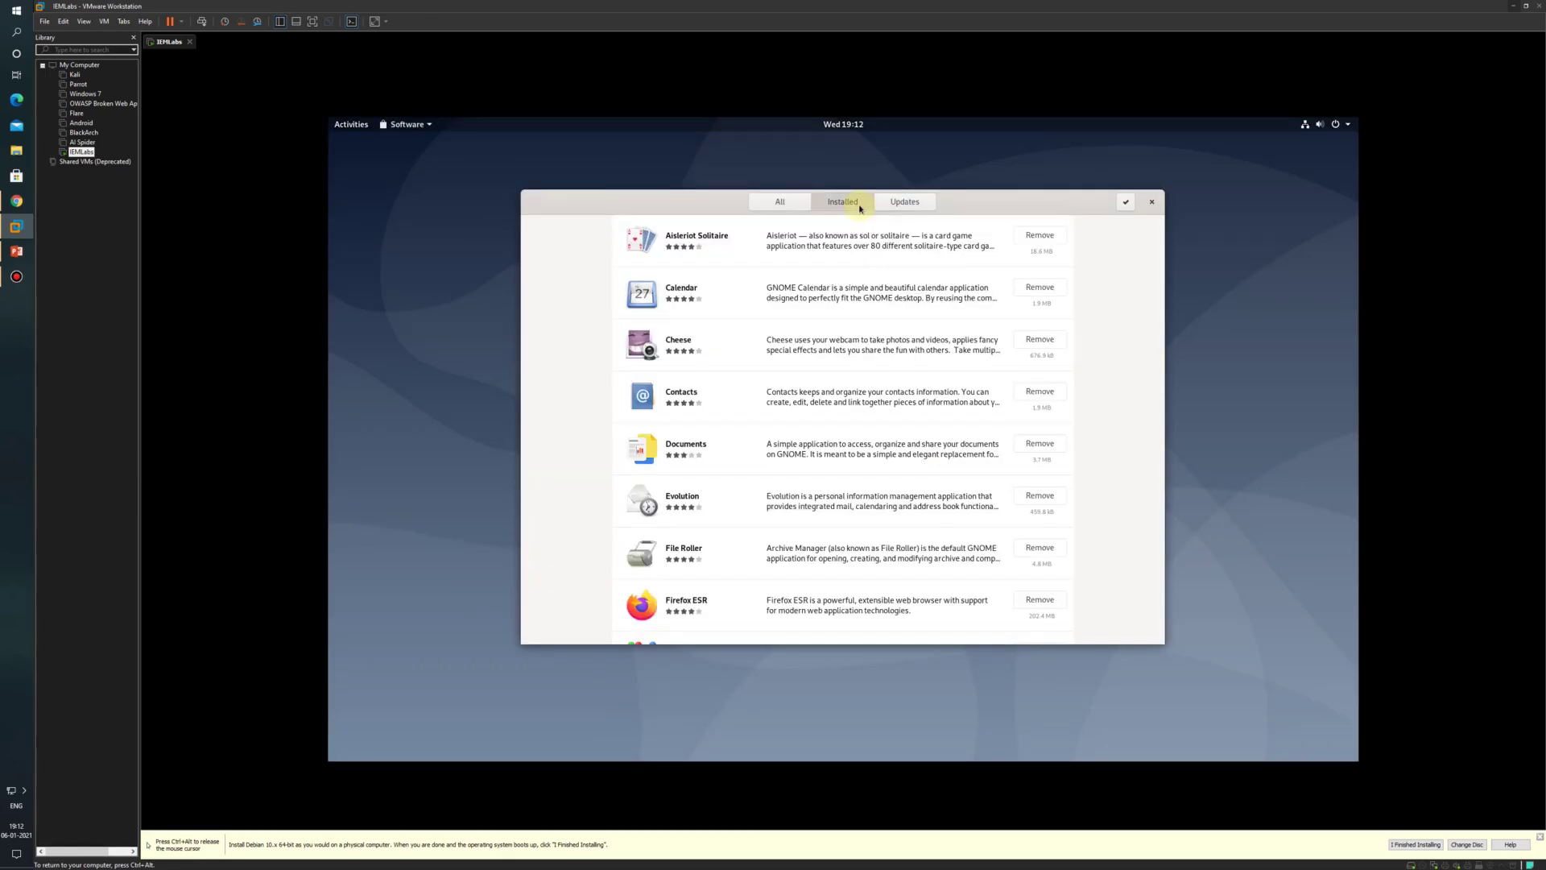
click(1036, 237)
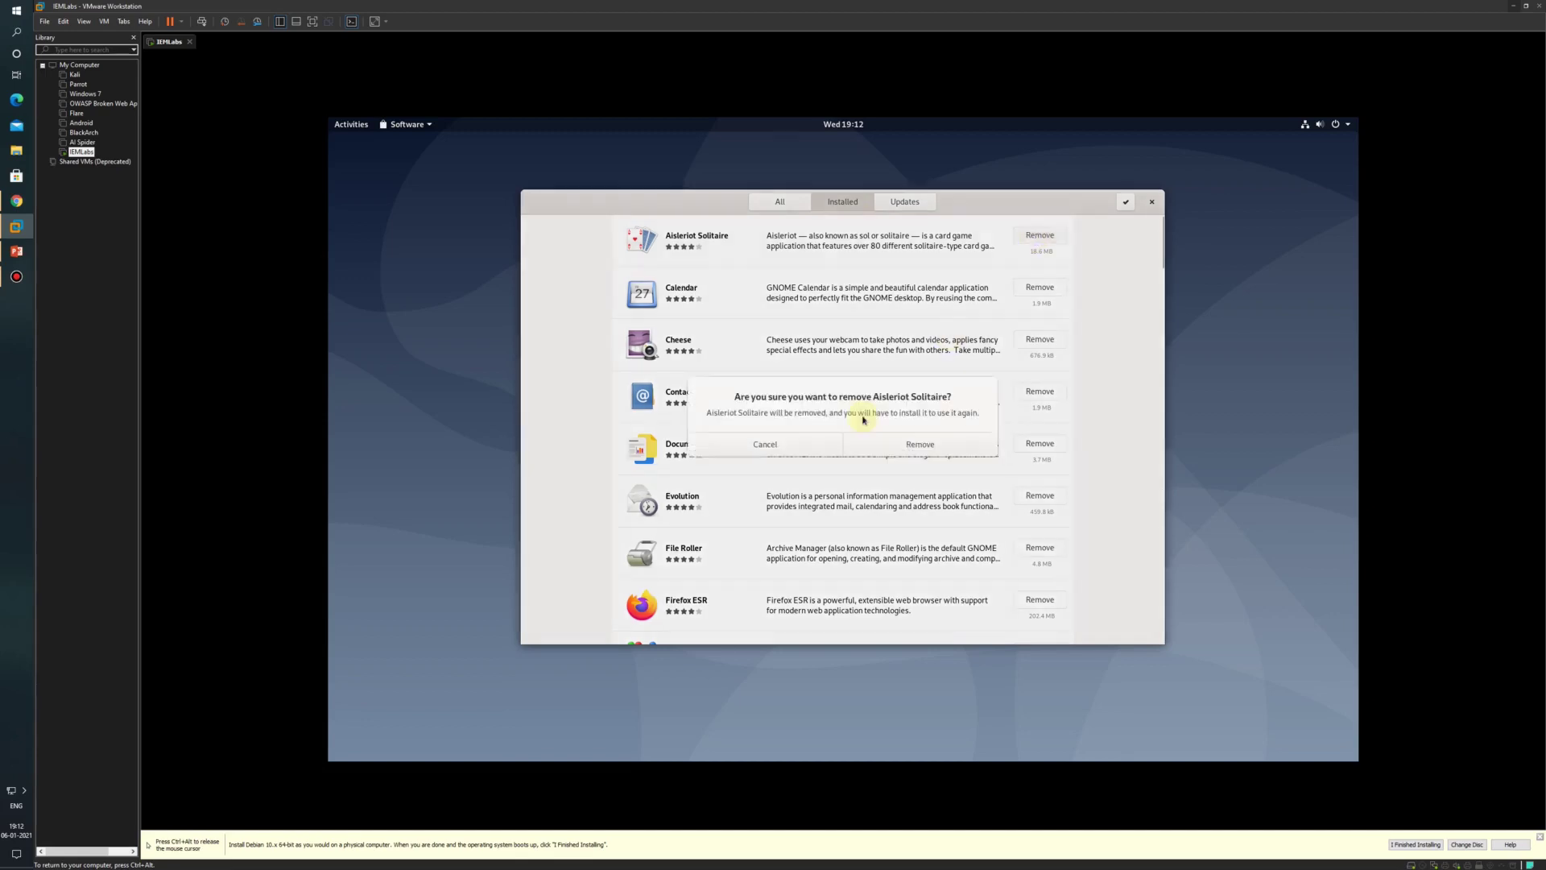
click(918, 443)
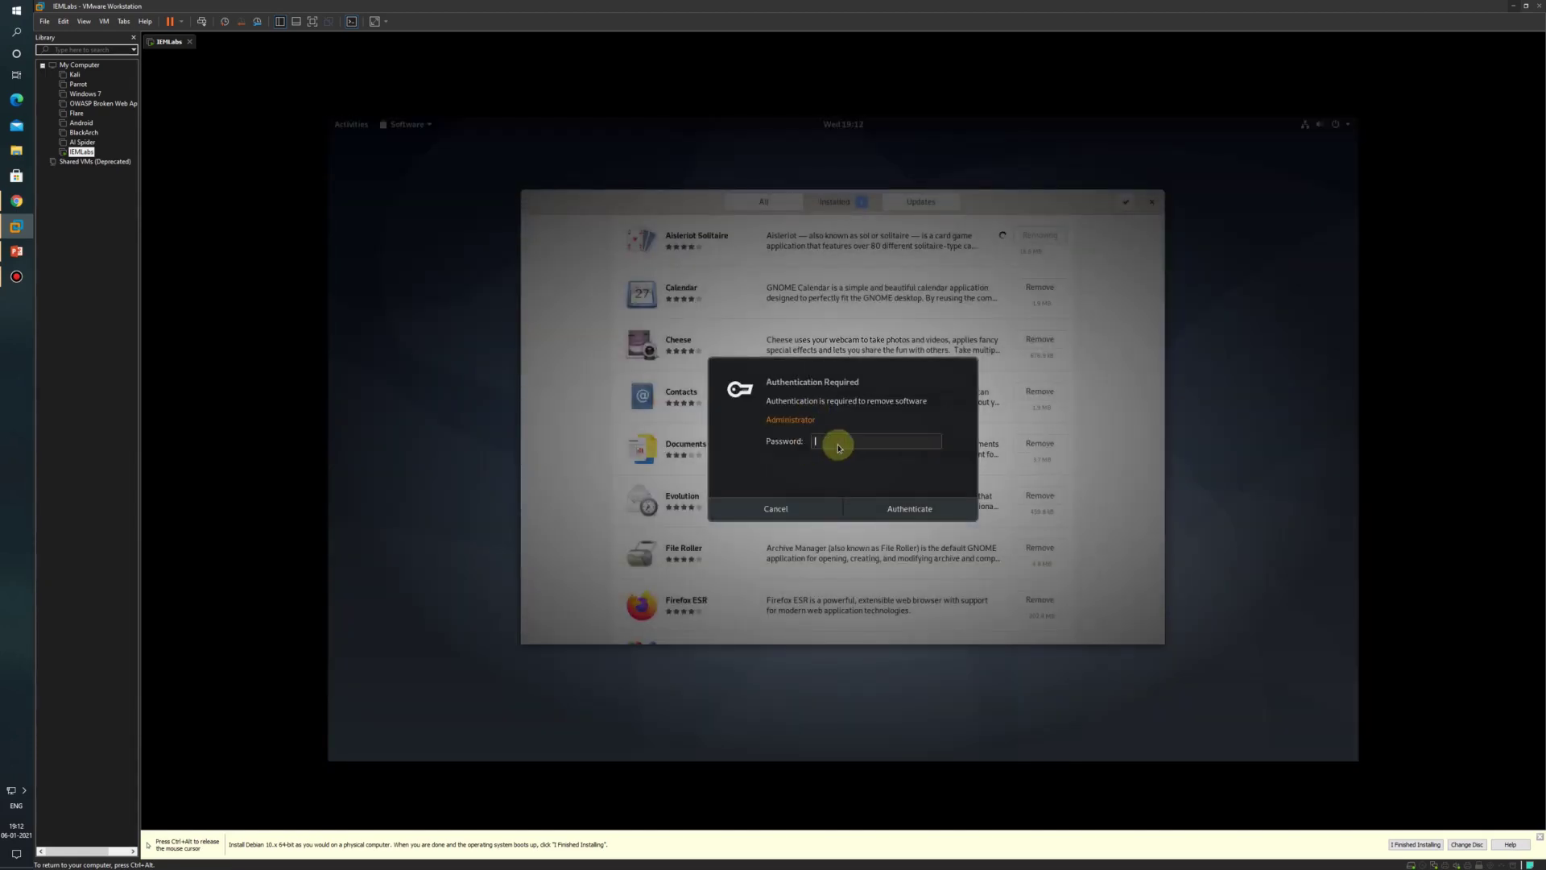
click(891, 507)
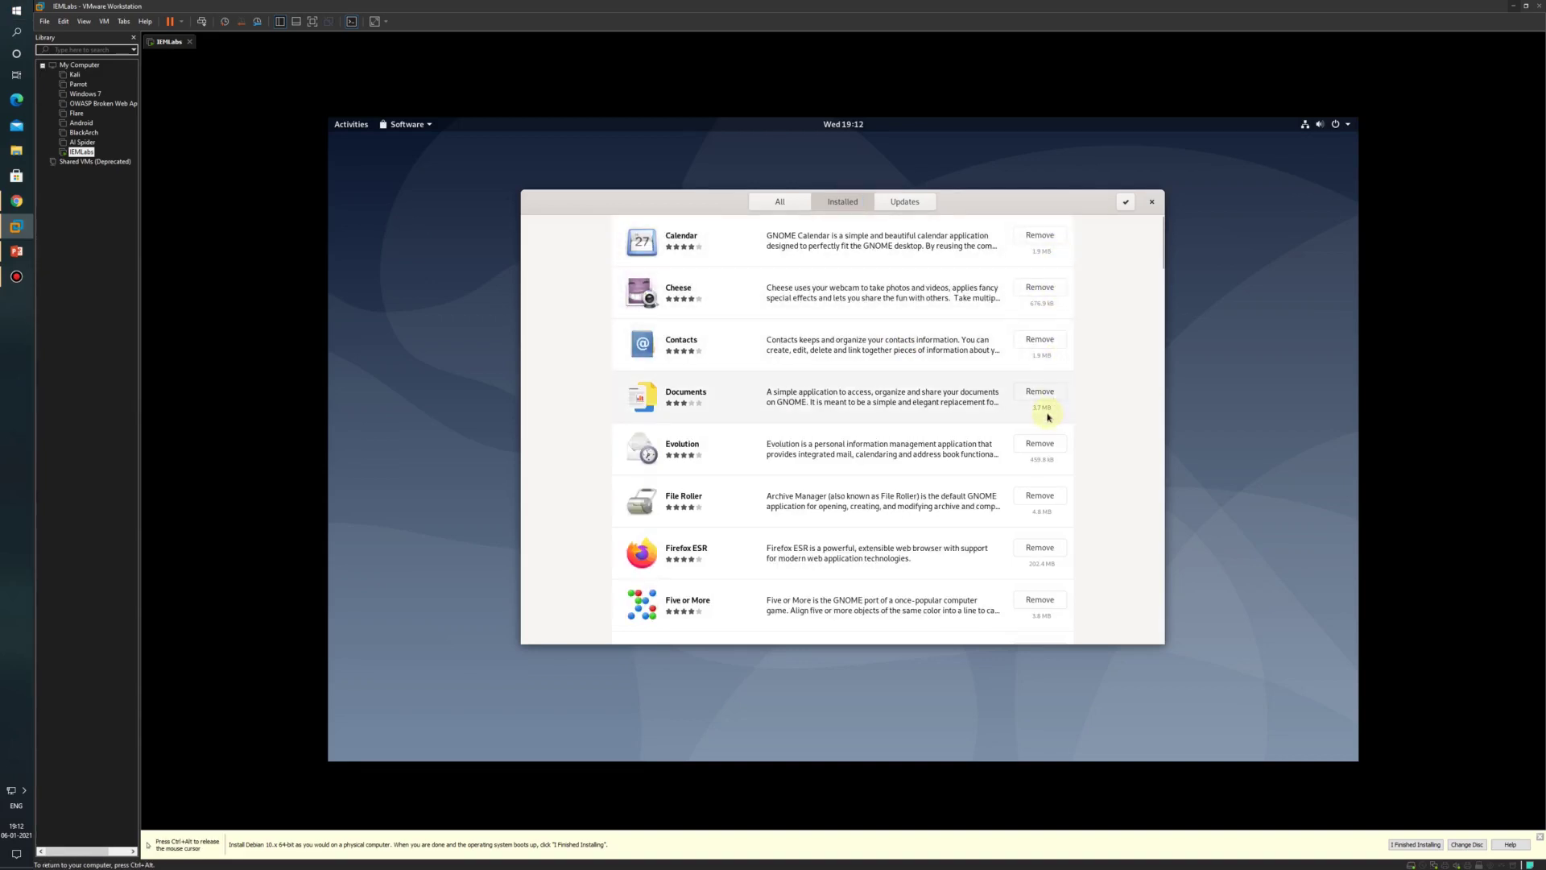
Step: Remove Five or More and Four-in-a-row from the installed software
scroll(1048, 417, down, 3)
click(1040, 460)
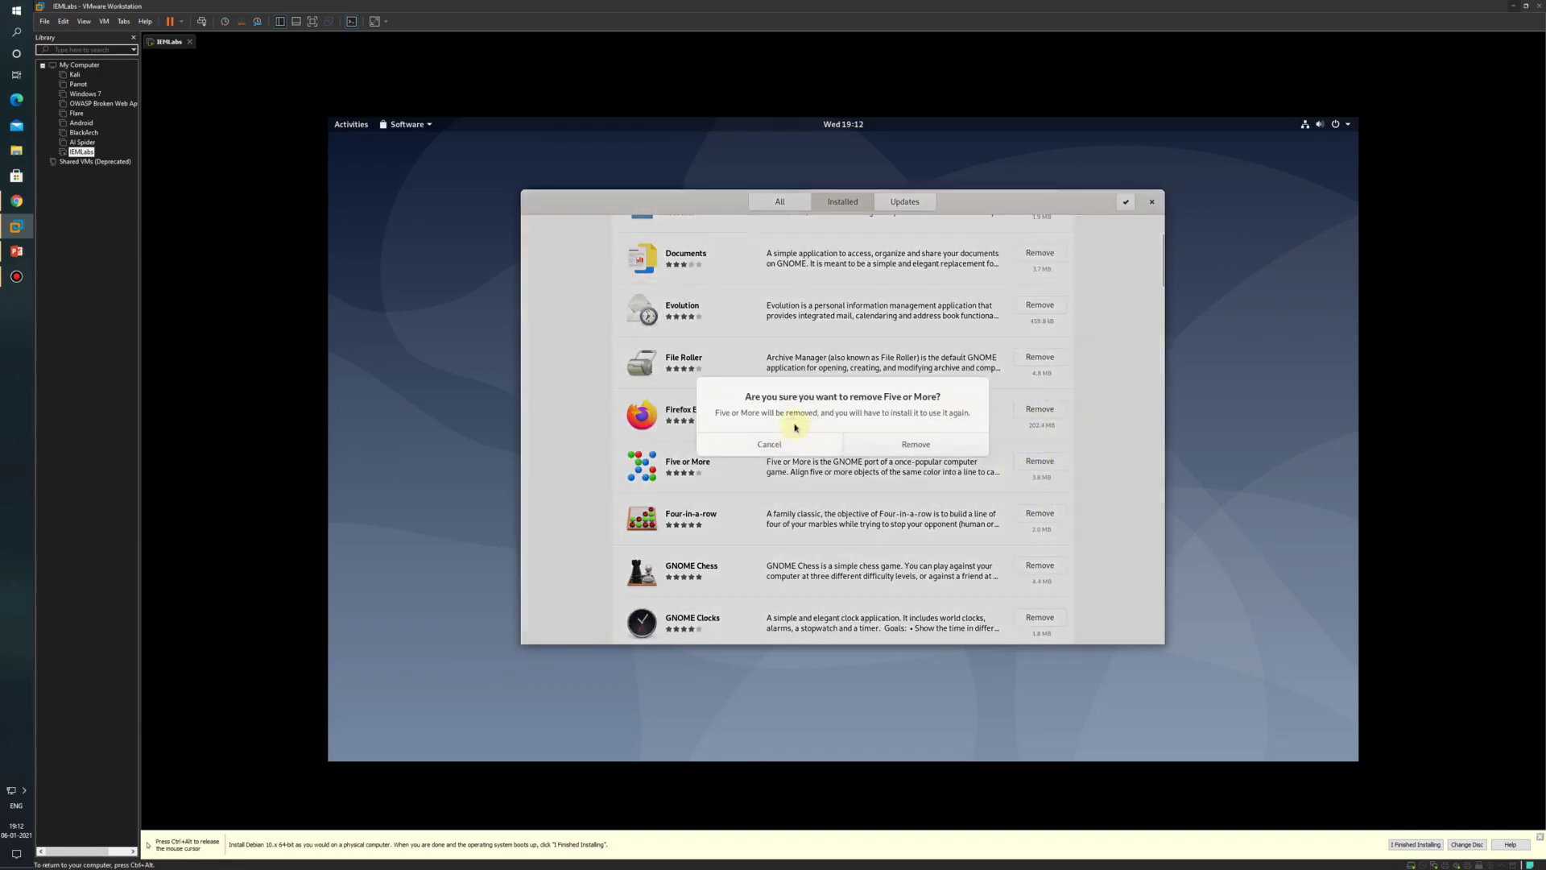
click(869, 444)
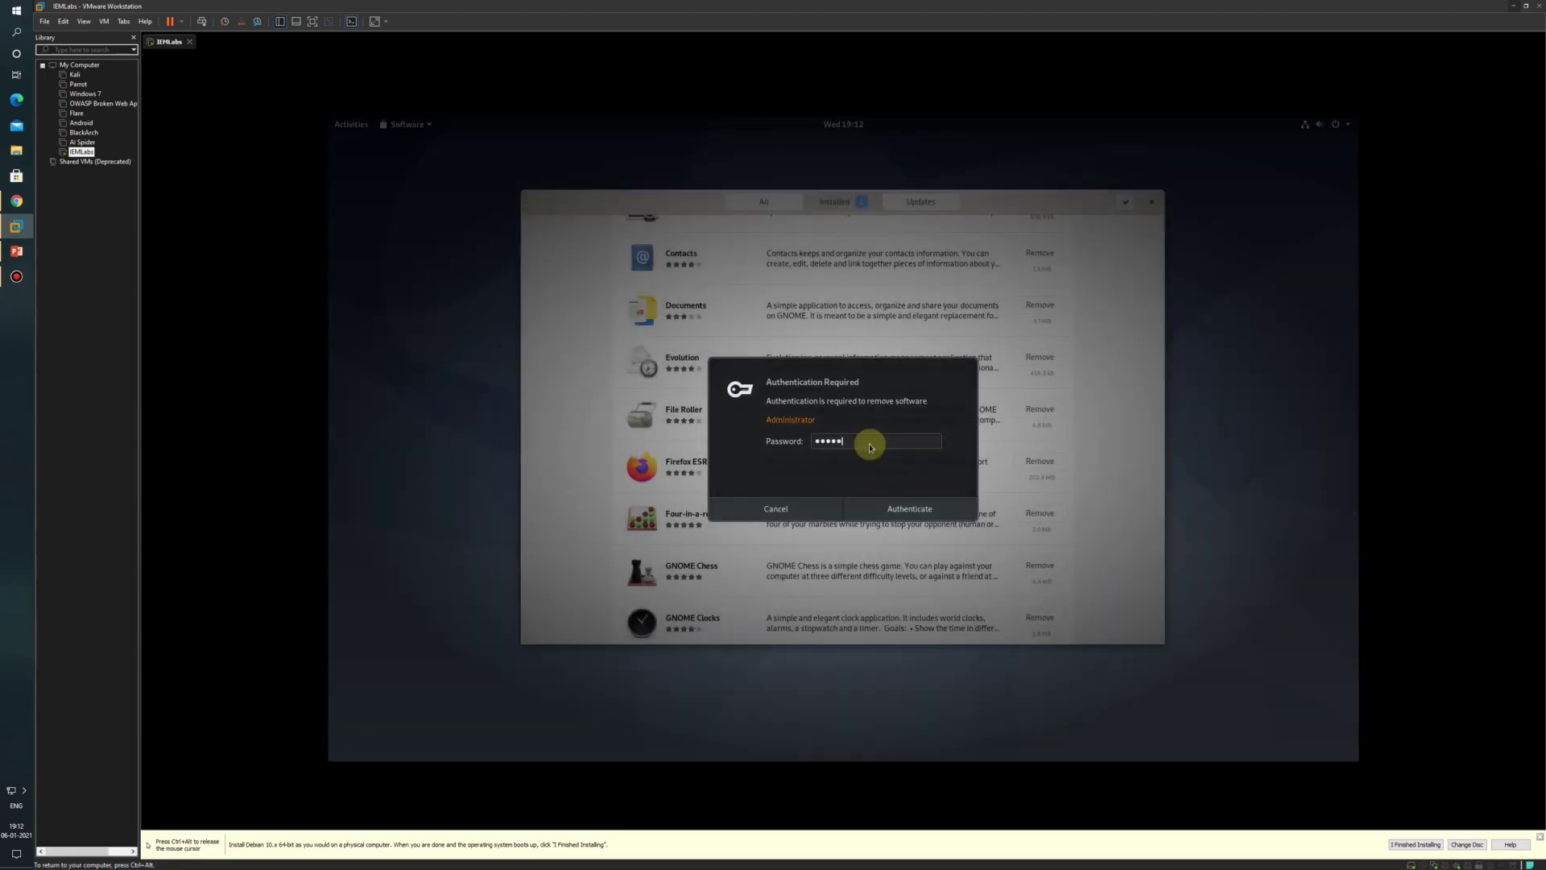
click(889, 508)
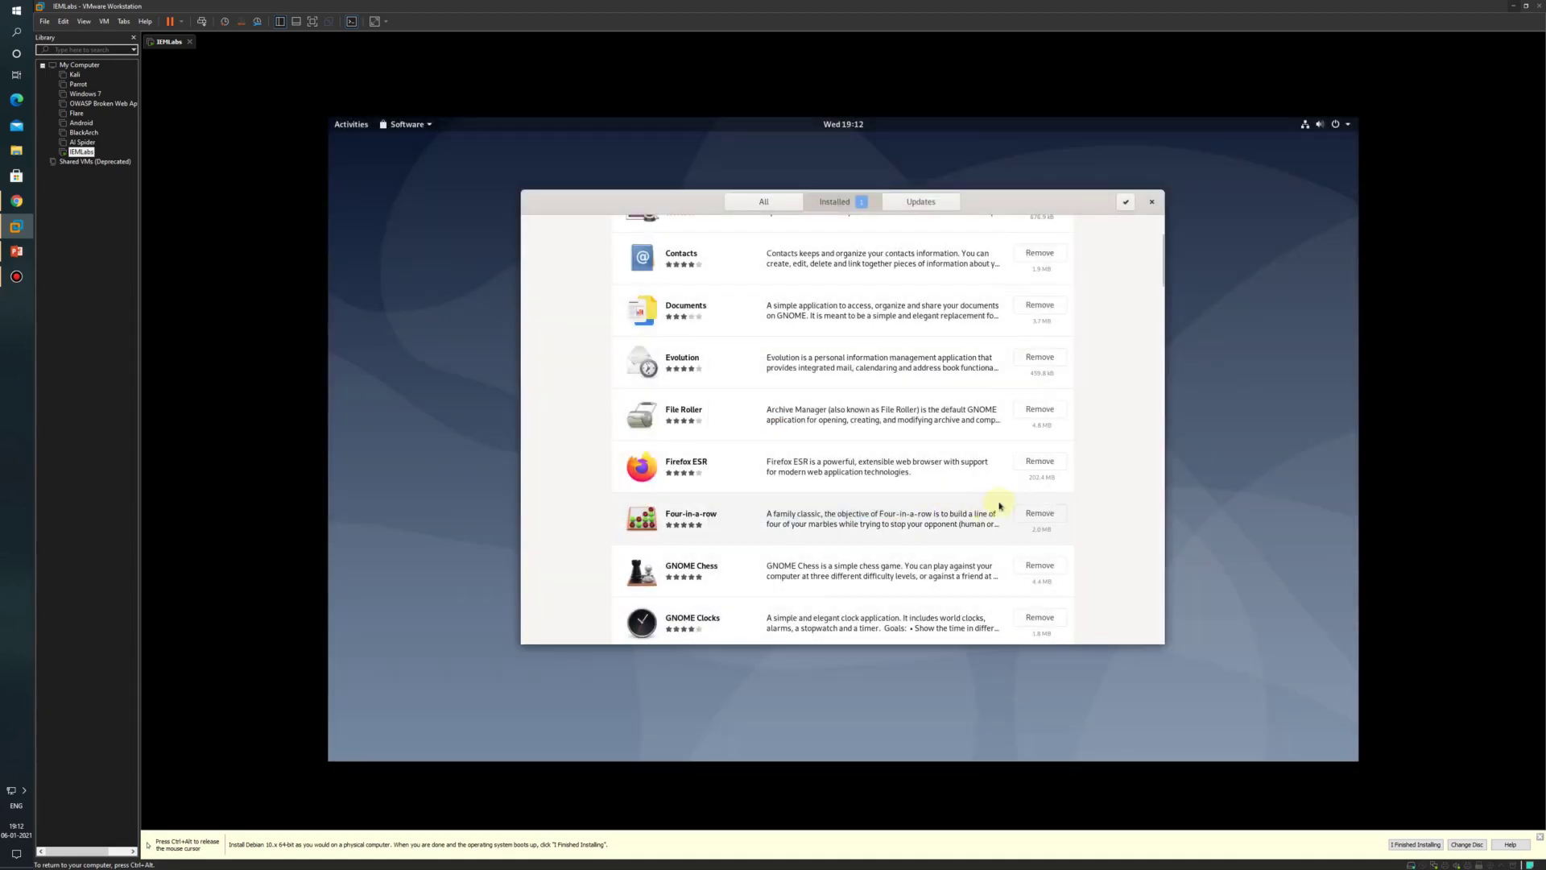
click(1039, 462)
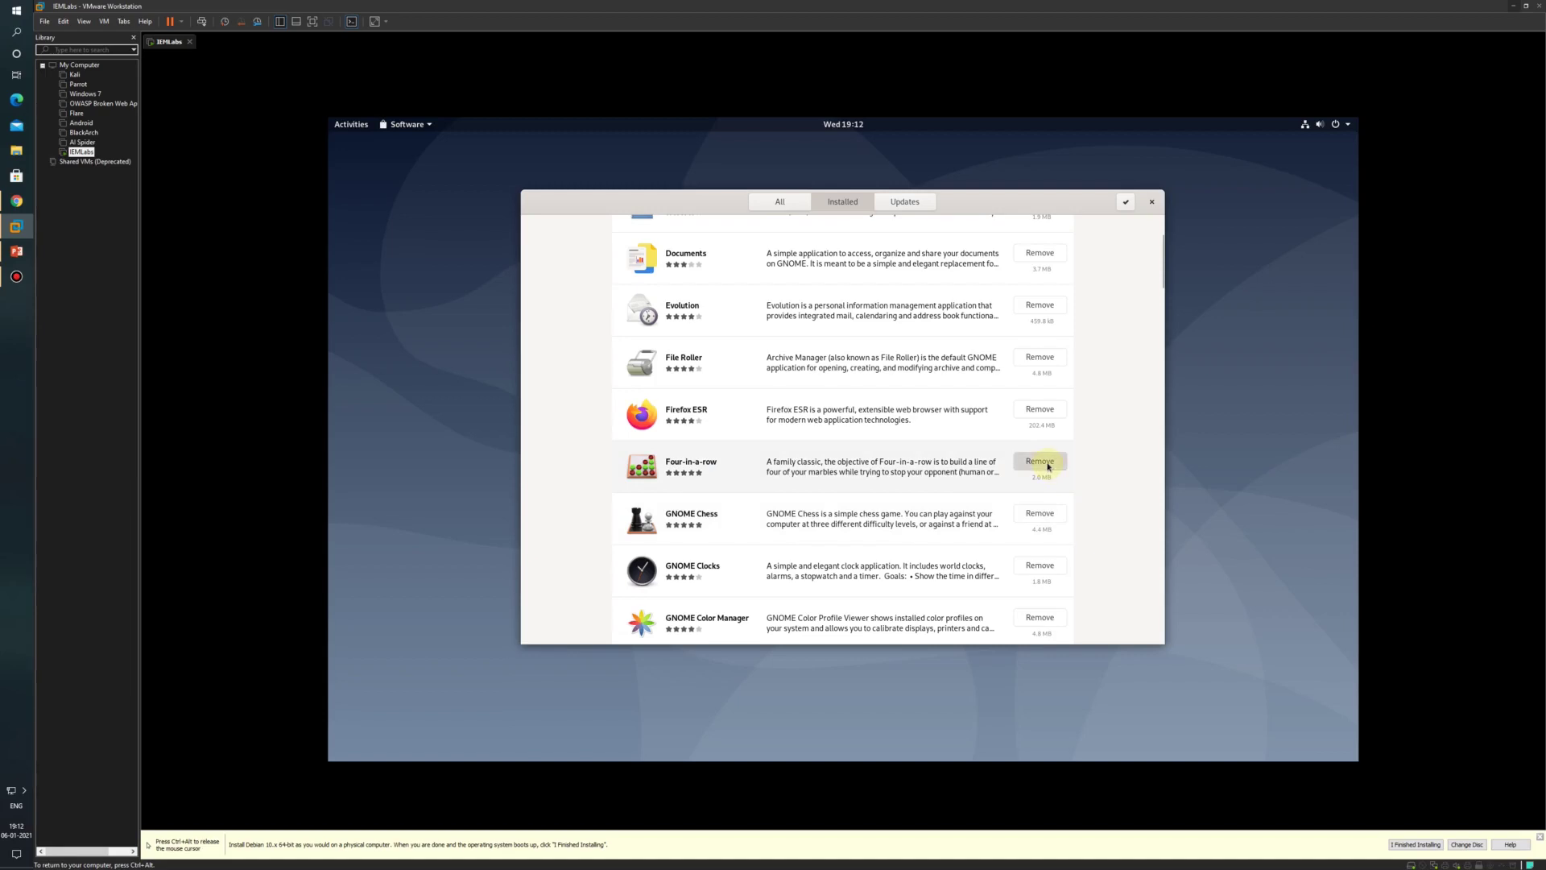
click(853, 448)
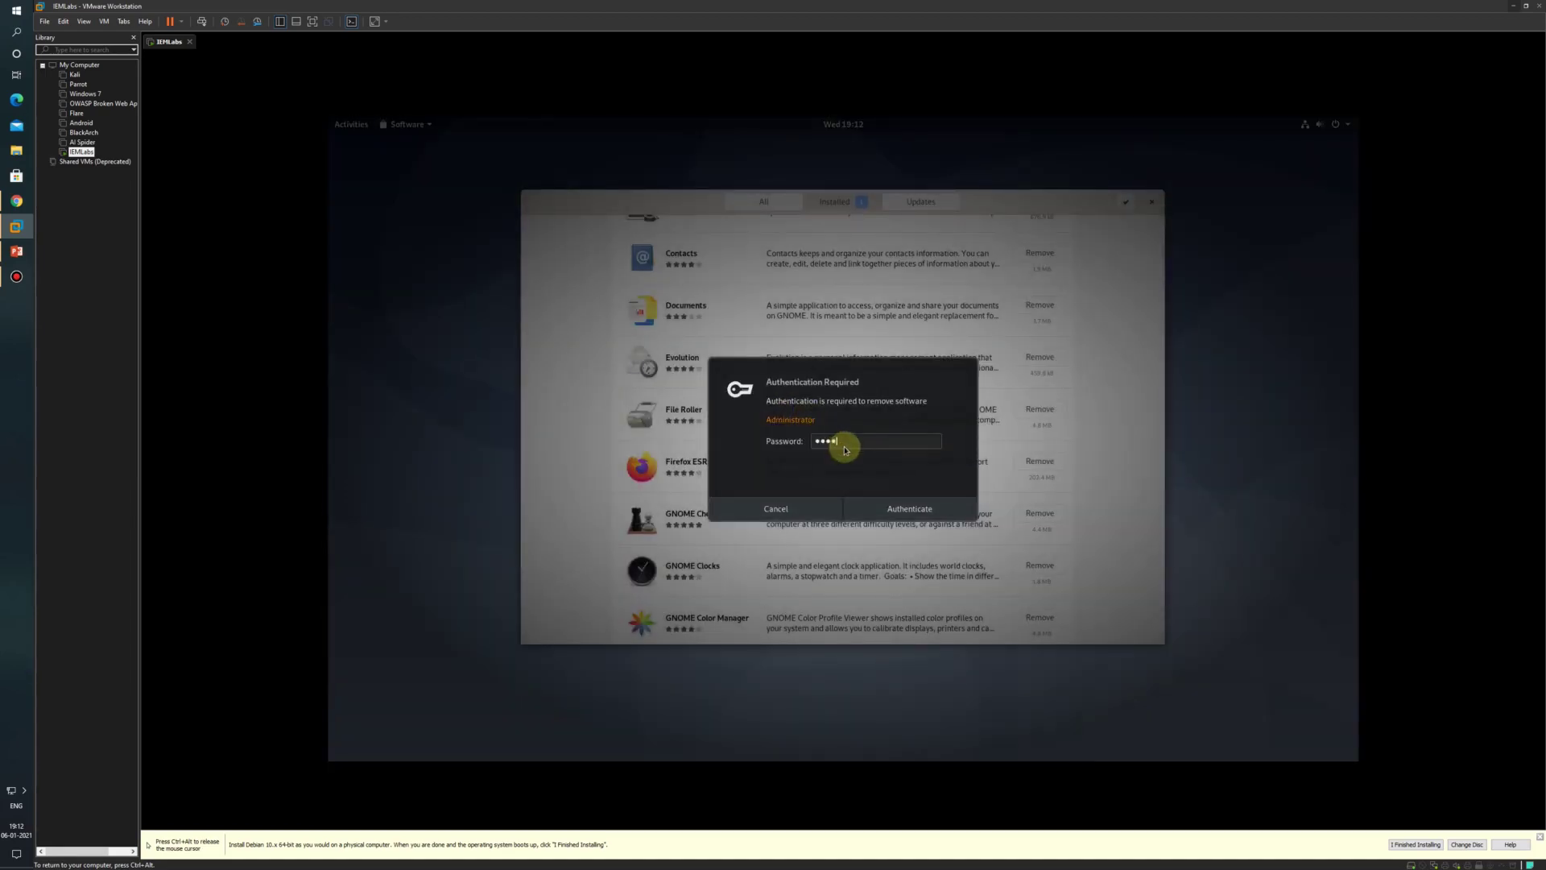
key(Return)
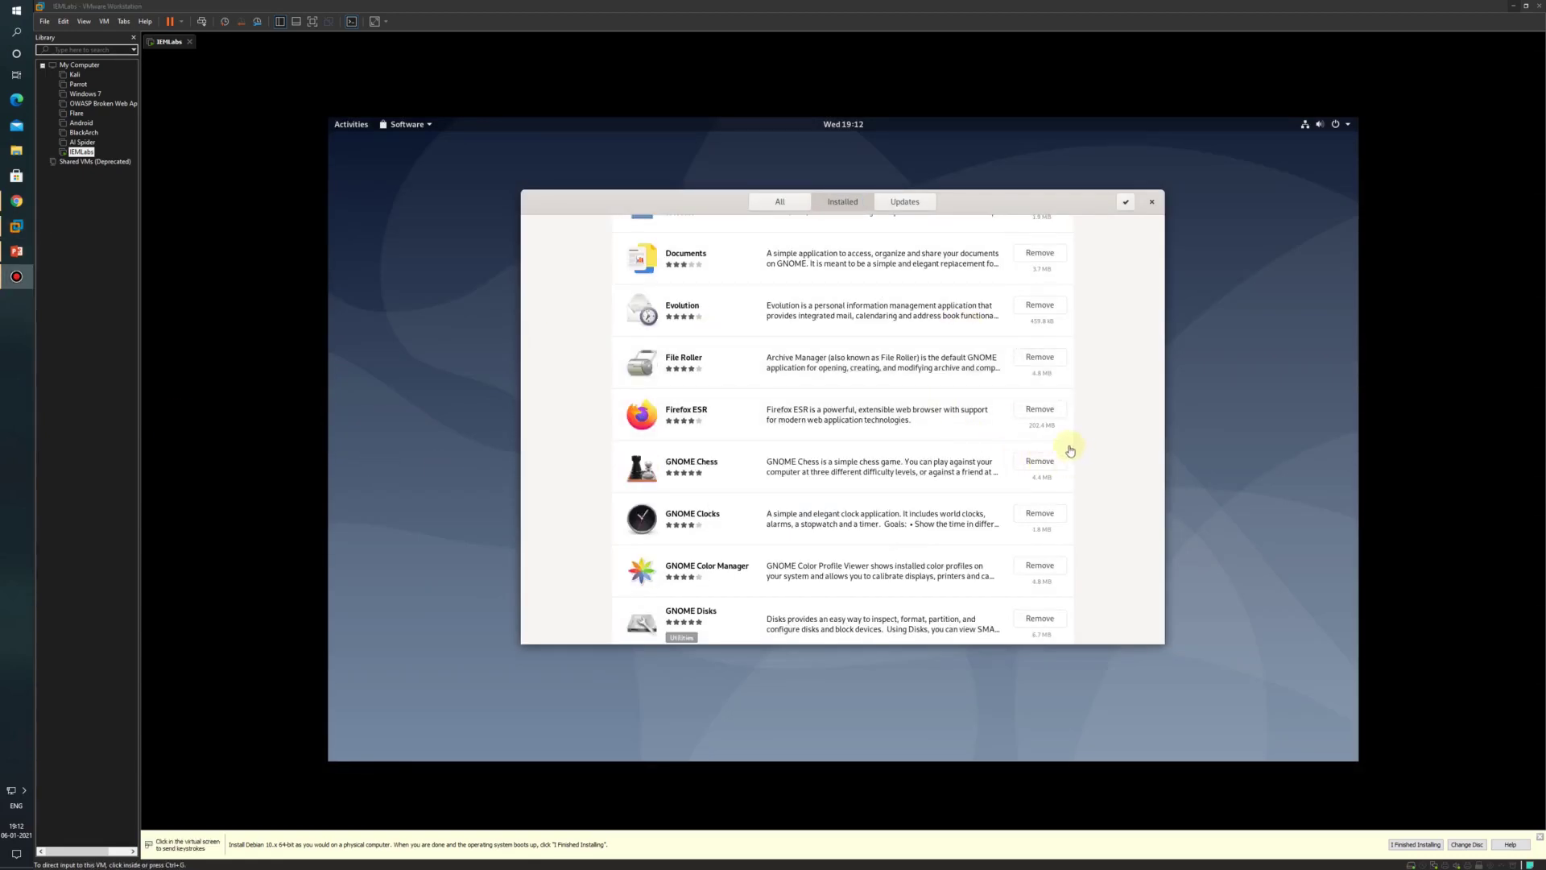
Step: Remove GNOME Chess, GNOME Nibbles and GNOME Robots, entering the password when asked
click(1050, 461)
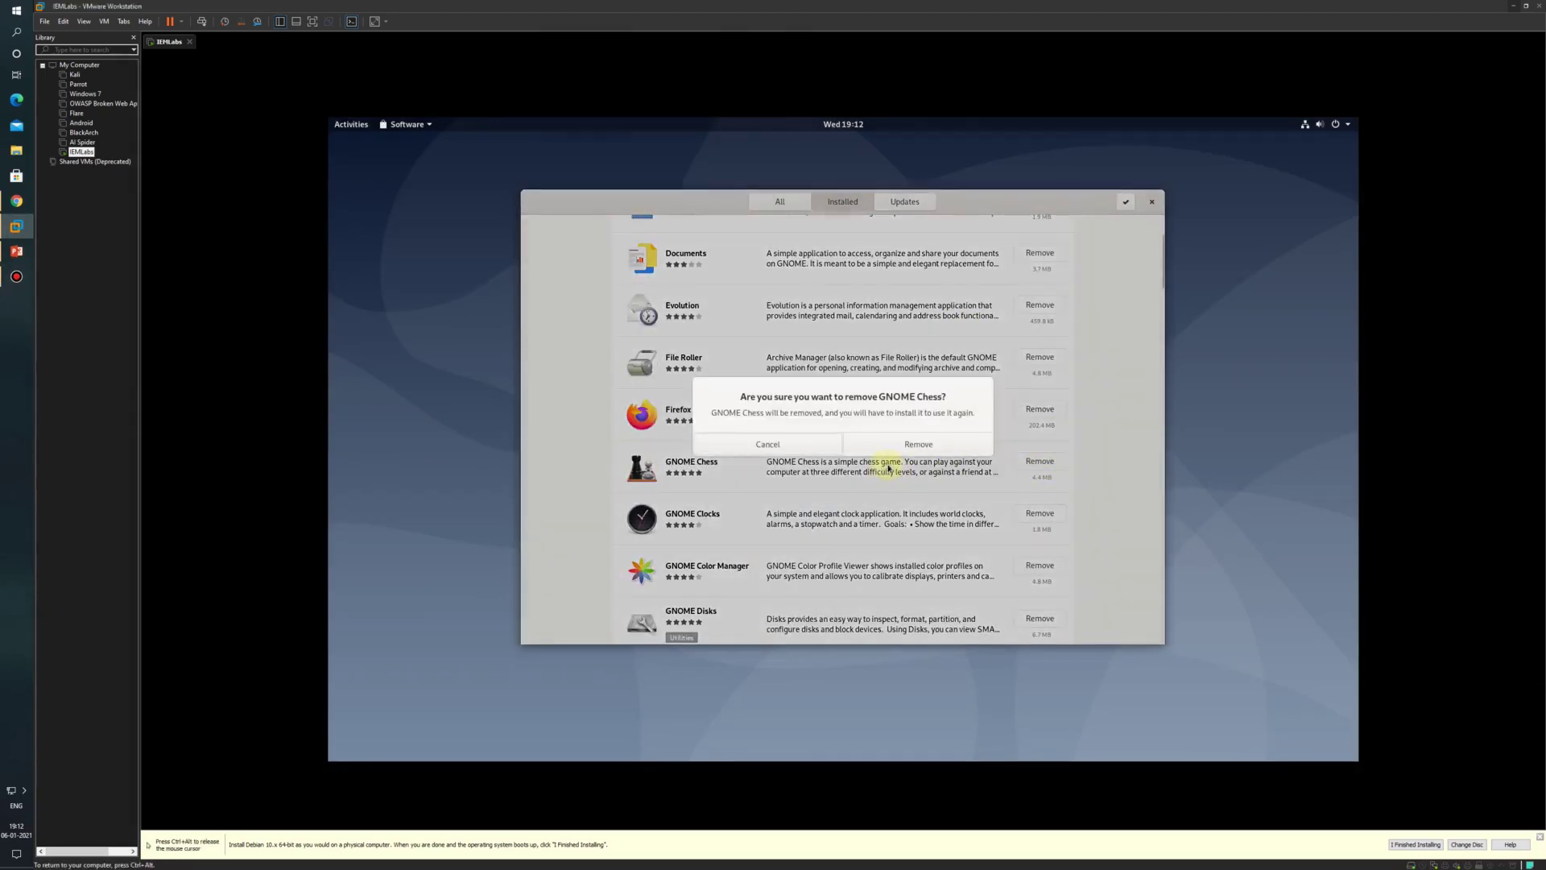
click(909, 449)
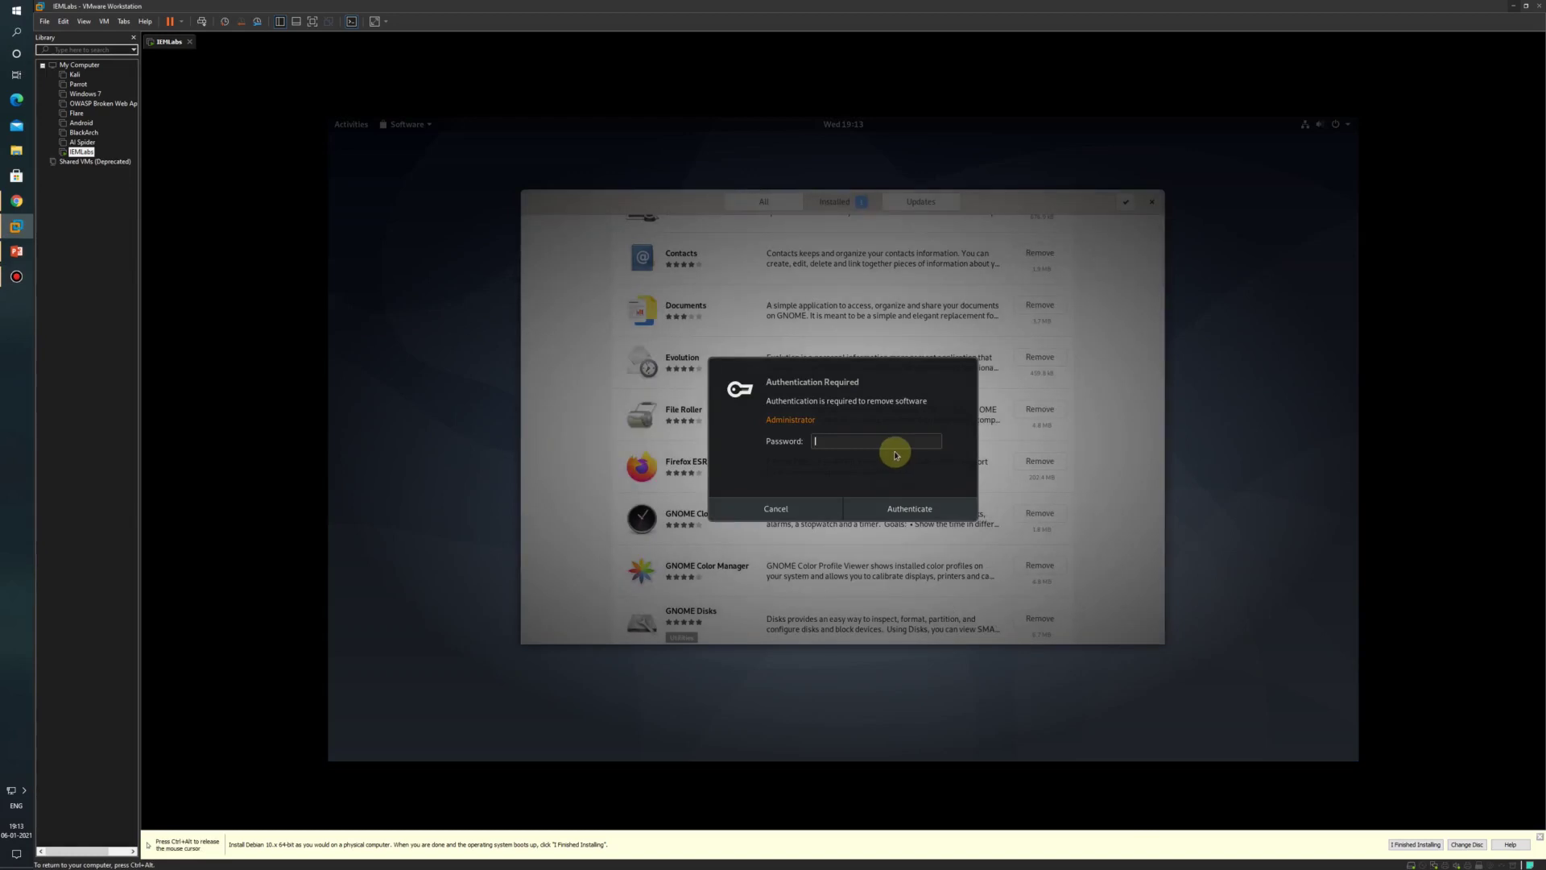
text(******)
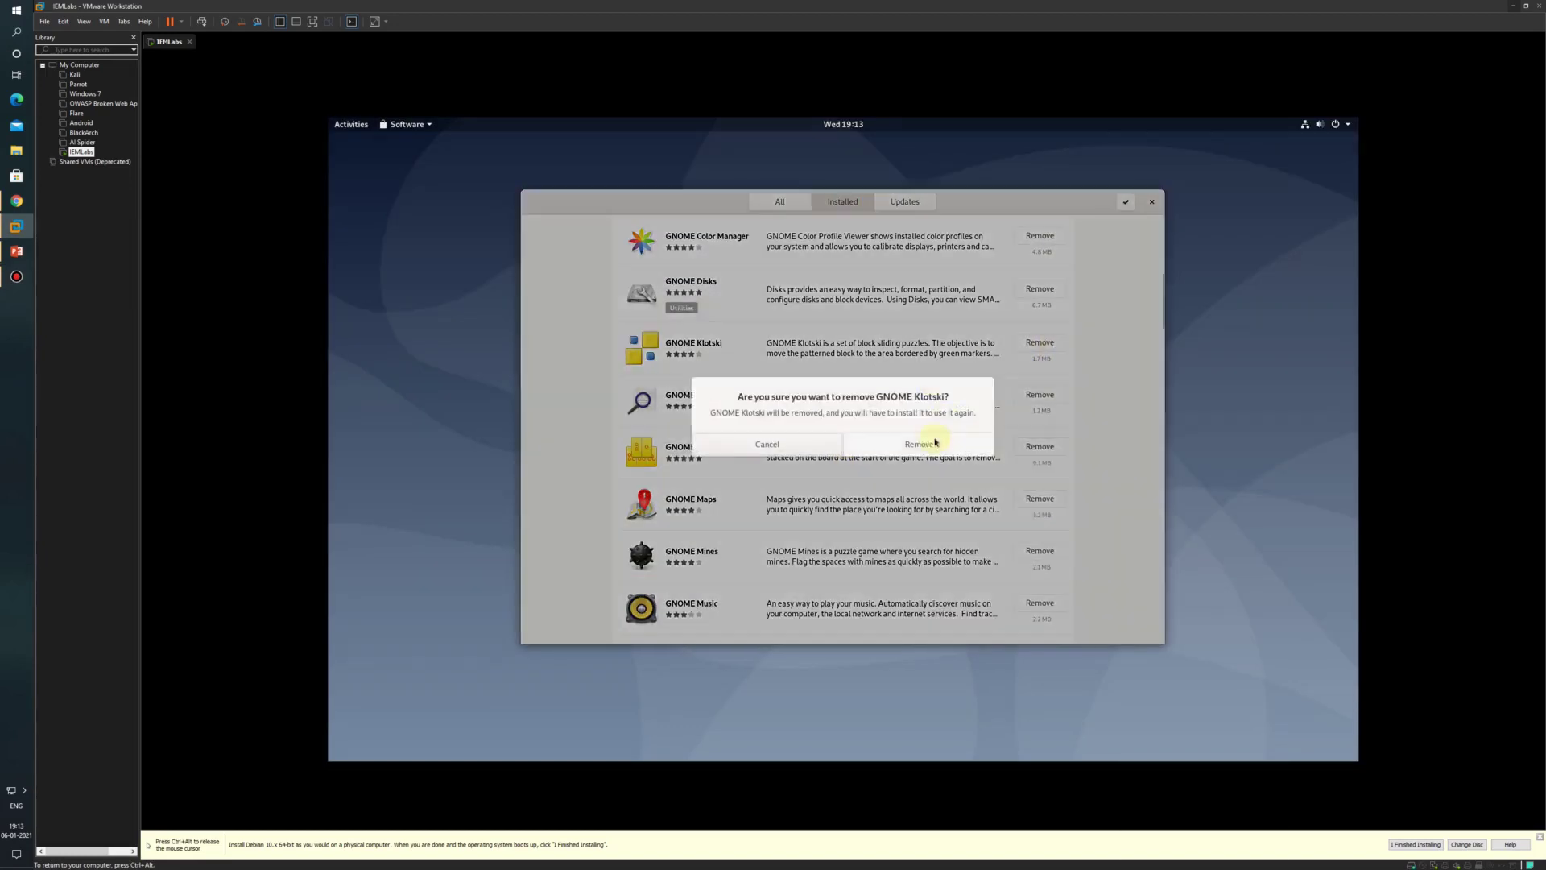
key(Return)
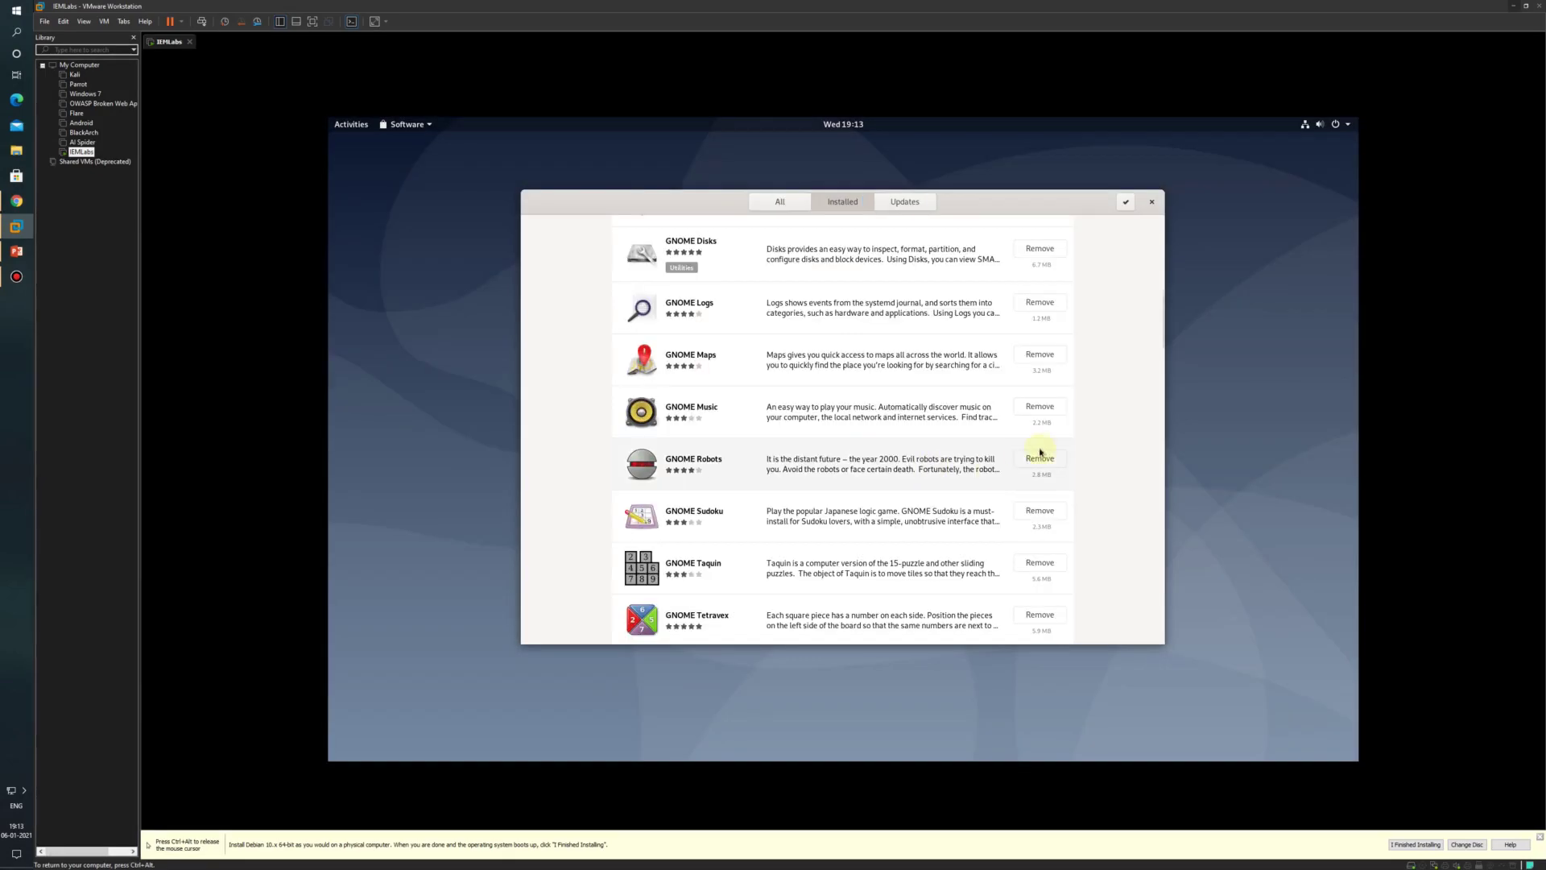
click(1039, 457)
click(909, 442)
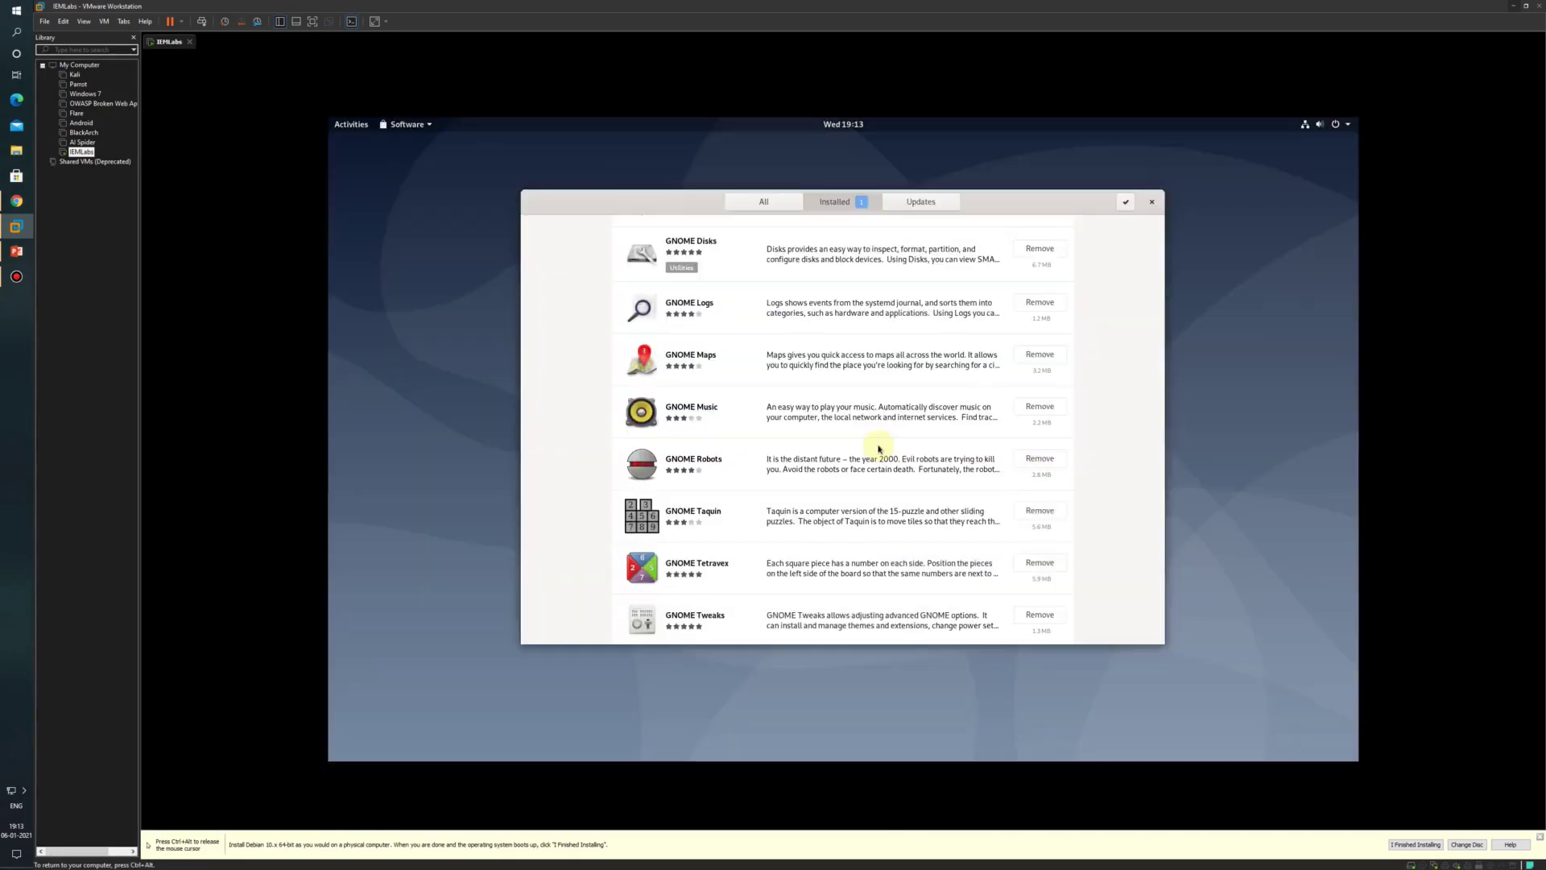
click(1034, 408)
click(889, 440)
text(••••)
key(Return)
Step: Remove GNOME Taquin, and GNOME Tetravex from its details page
click(1040, 408)
click(967, 440)
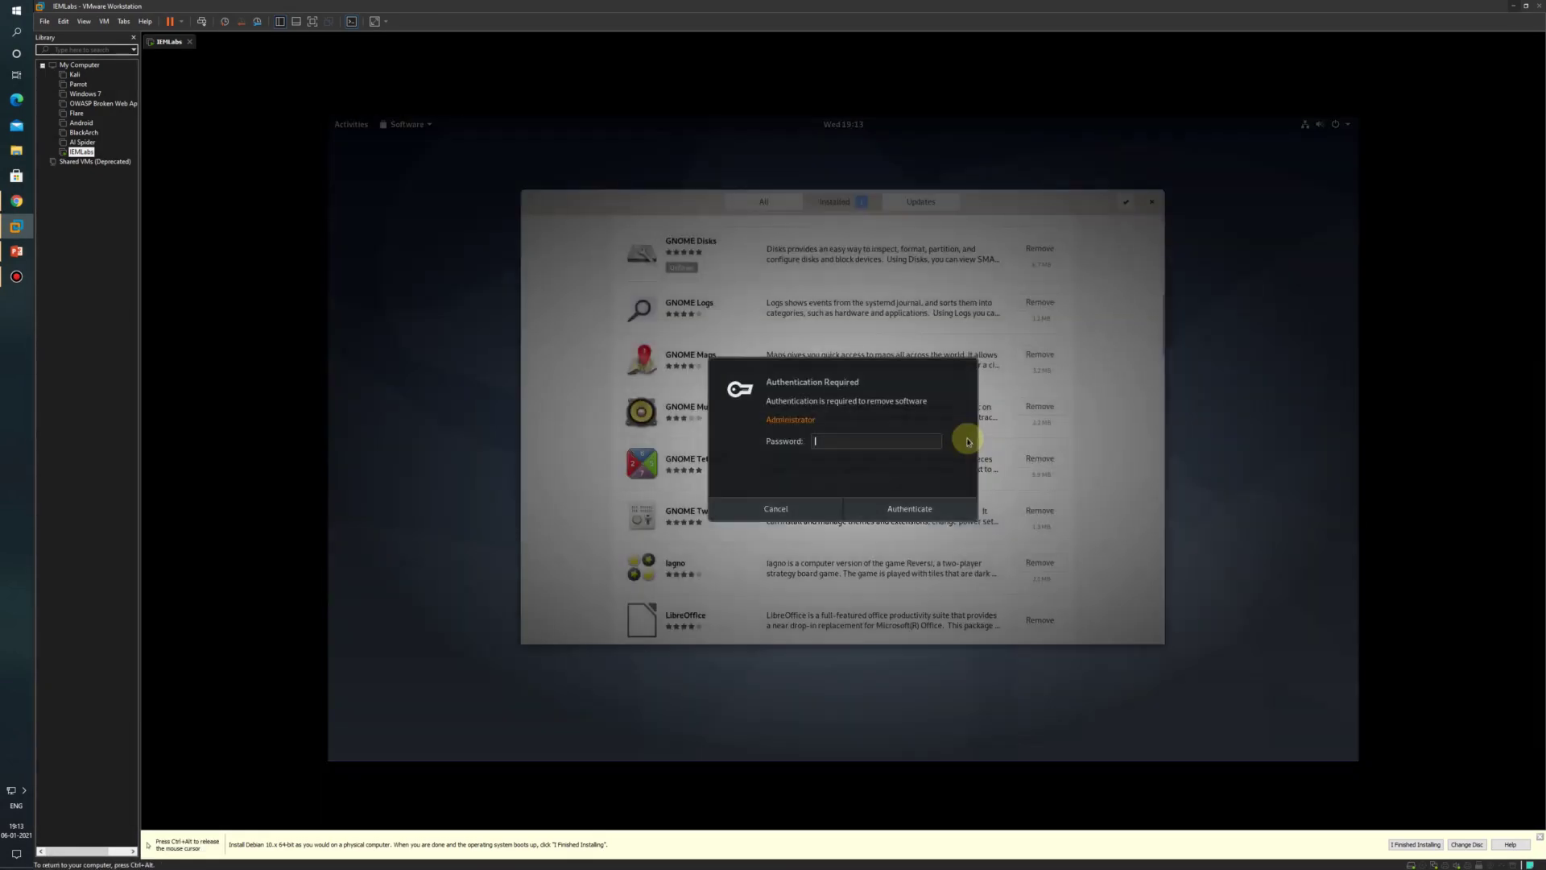
text(••••)
key(Return)
click(1045, 424)
click(635, 283)
click(904, 442)
text(••••)
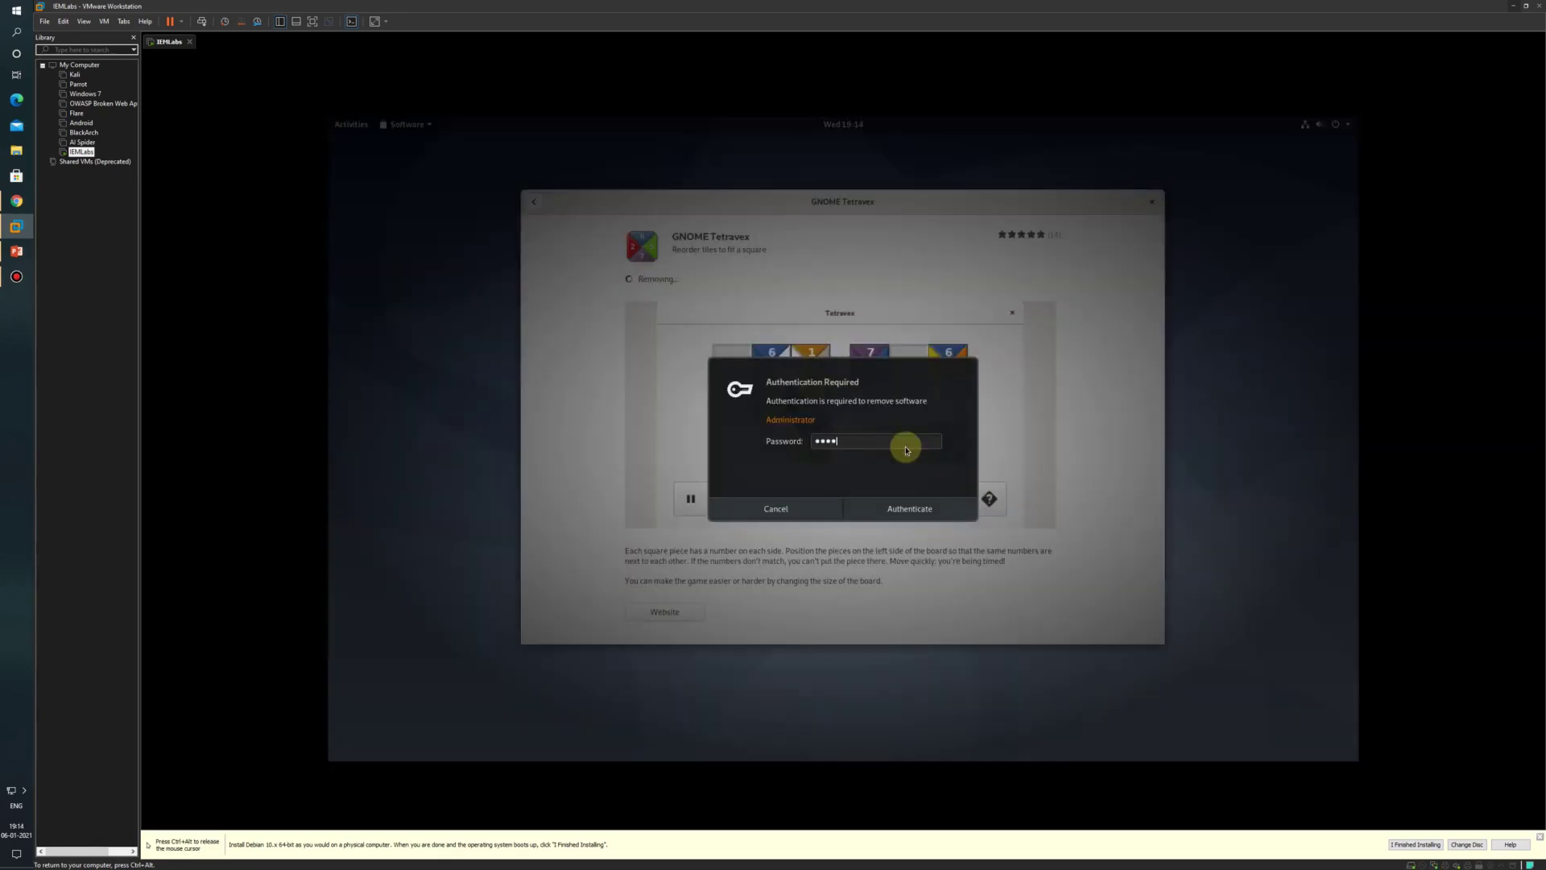
key(Return)
click(534, 201)
Step: Remove Iagno and Lights Off, authenticating each removal with the password
click(1039, 458)
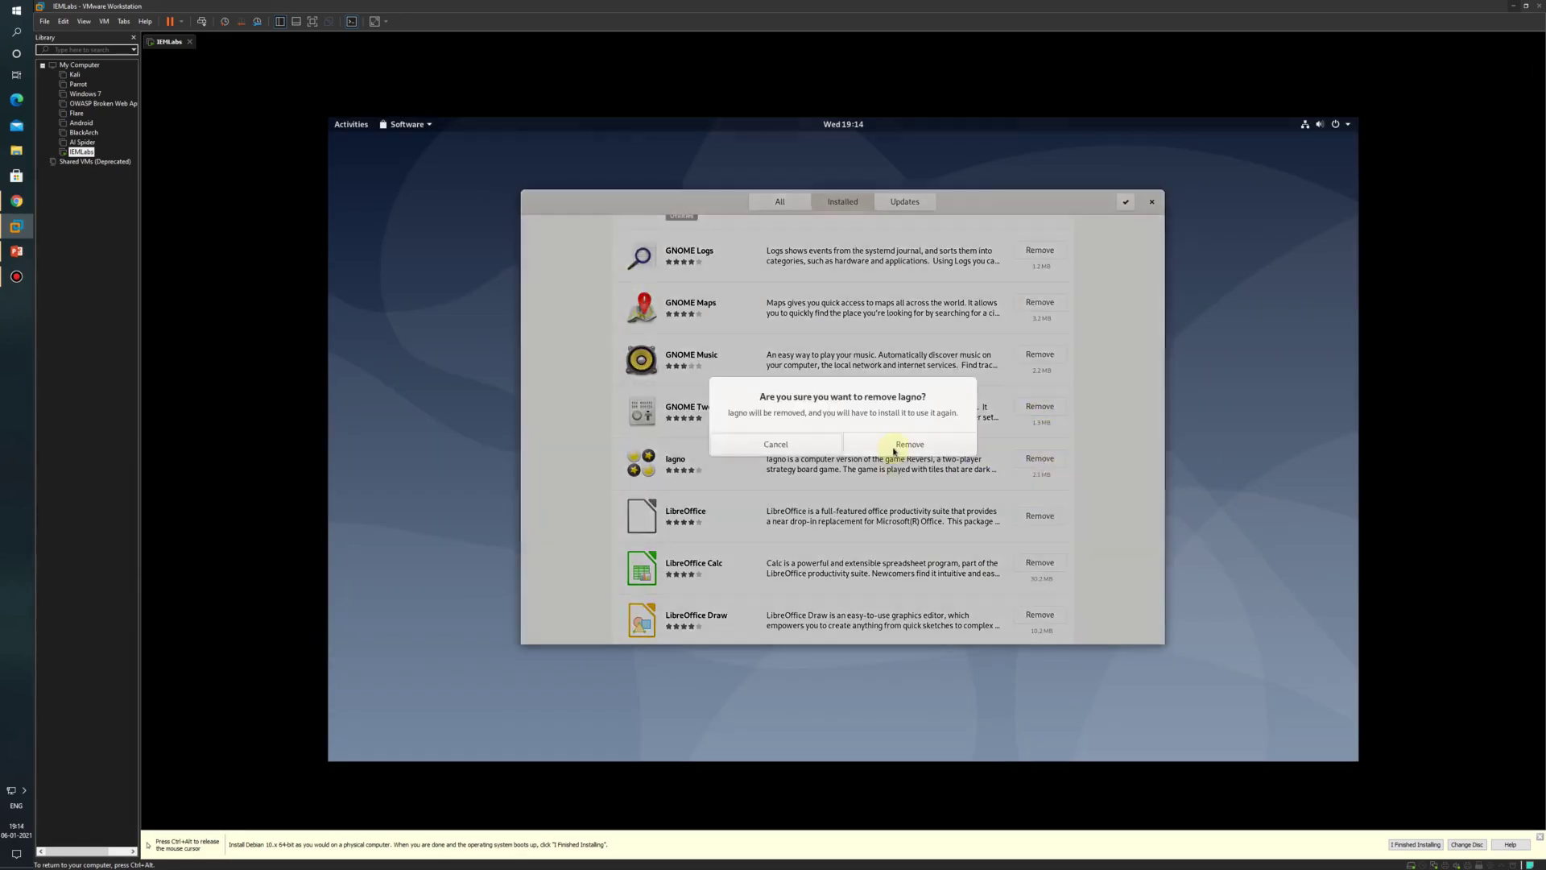
click(904, 442)
text(••••)
key(Return)
click(1039, 400)
click(901, 445)
text(••••)
key(Return)
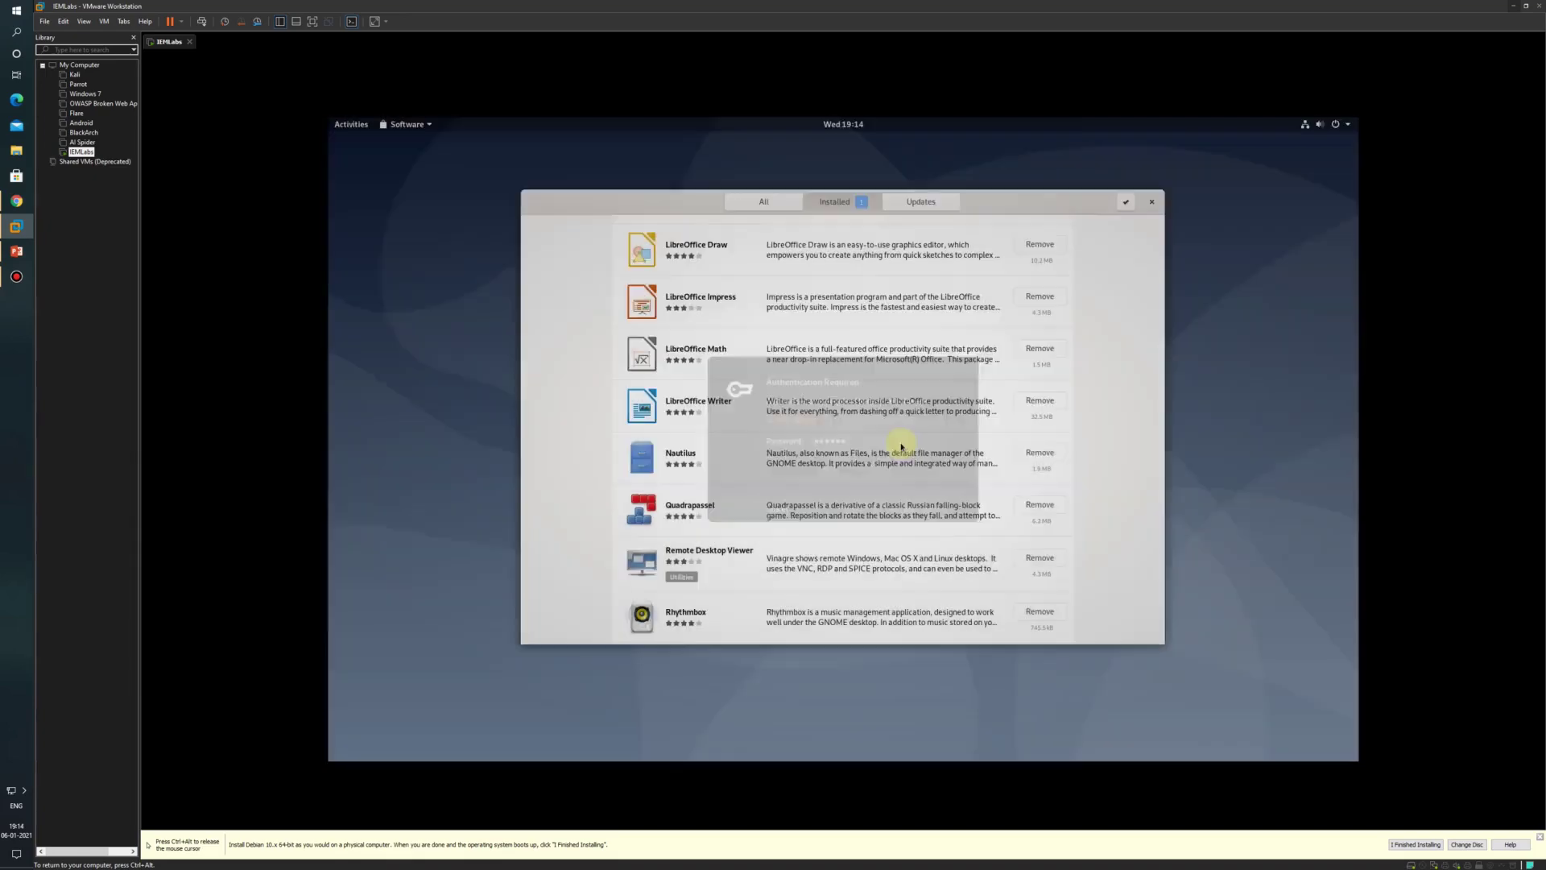
Step: Remove Quadrapassel and Swell Foop, then review the remaining installed apps
click(1041, 457)
click(894, 442)
text(••••)
key(Return)
scroll(909, 445, down, 9)
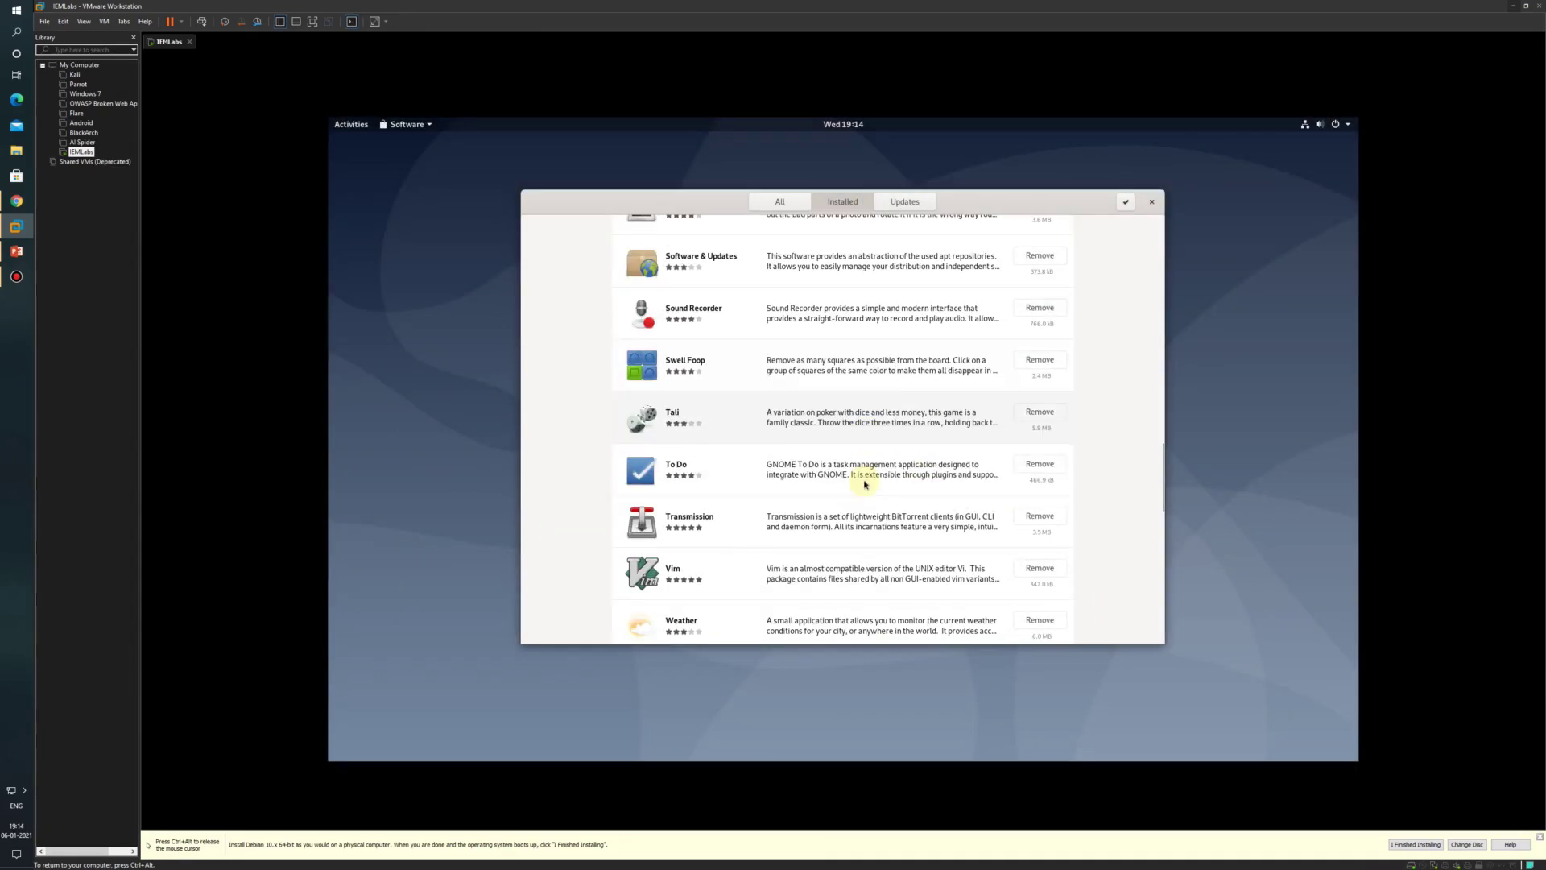
click(1041, 360)
click(923, 444)
text(••••)
key(Return)
scroll(910, 457, down, 4)
scroll(909, 457, down, 5)
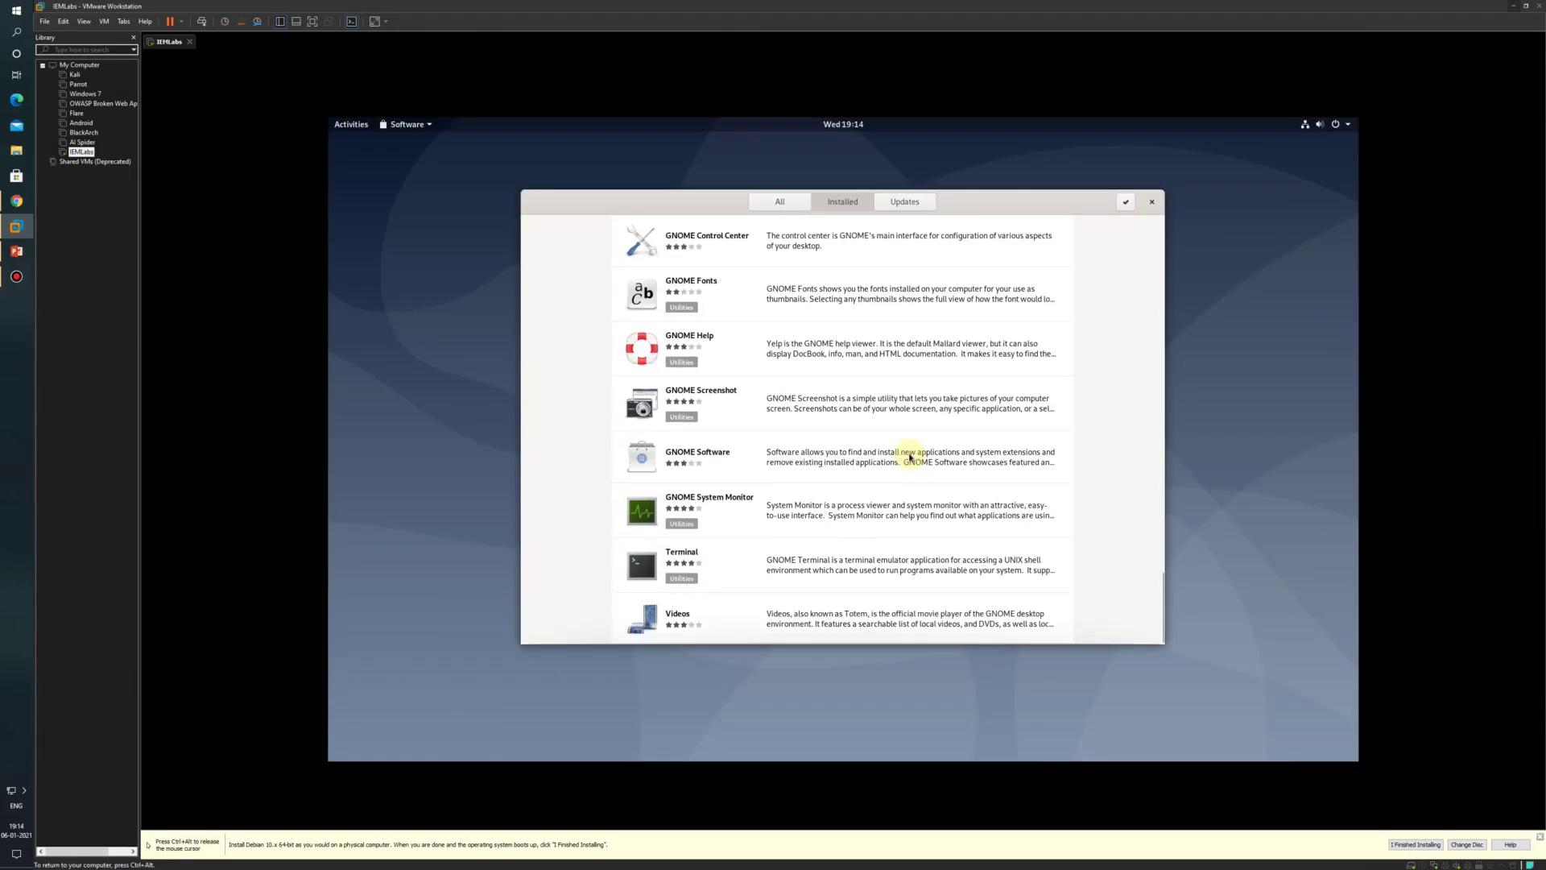
scroll(869, 456, up, 20)
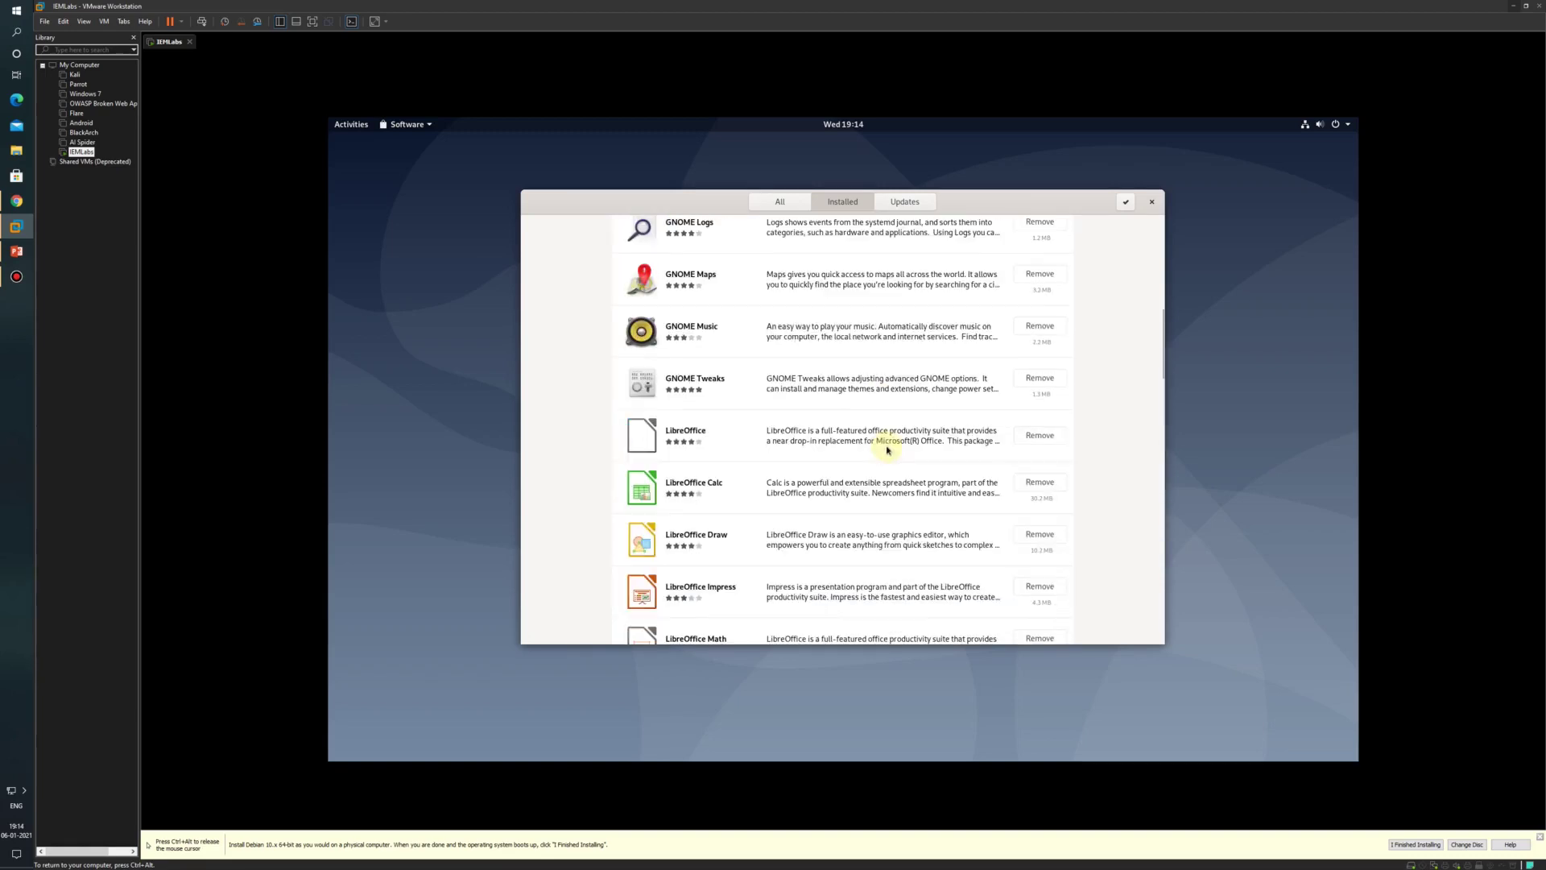
Step: Search for 'termi' and install Terminator, authenticating with the administrator password
click(774, 201)
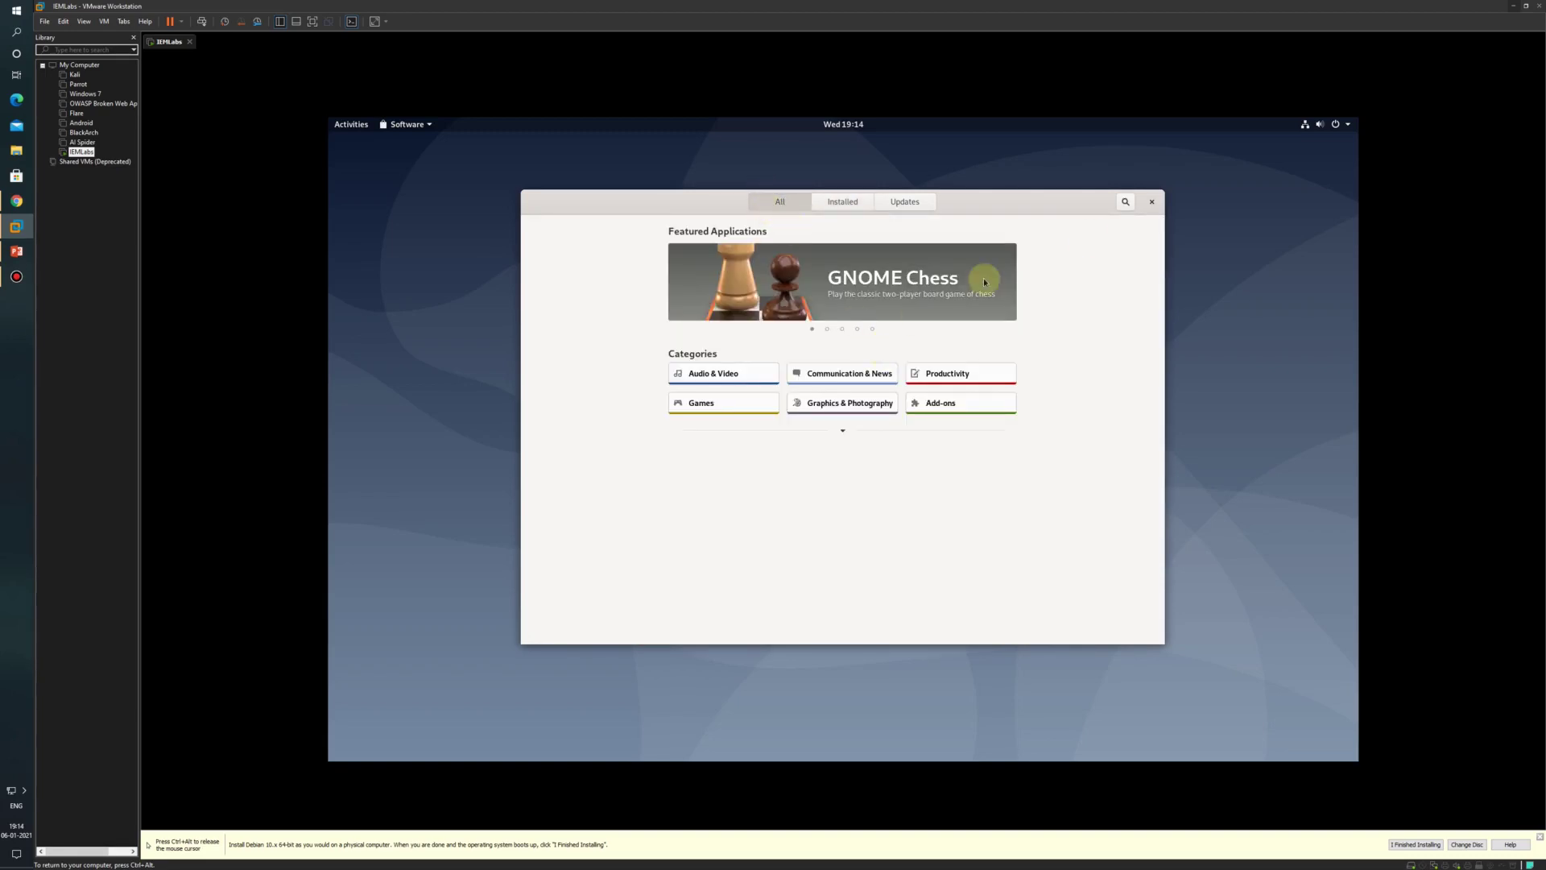
click(1124, 203)
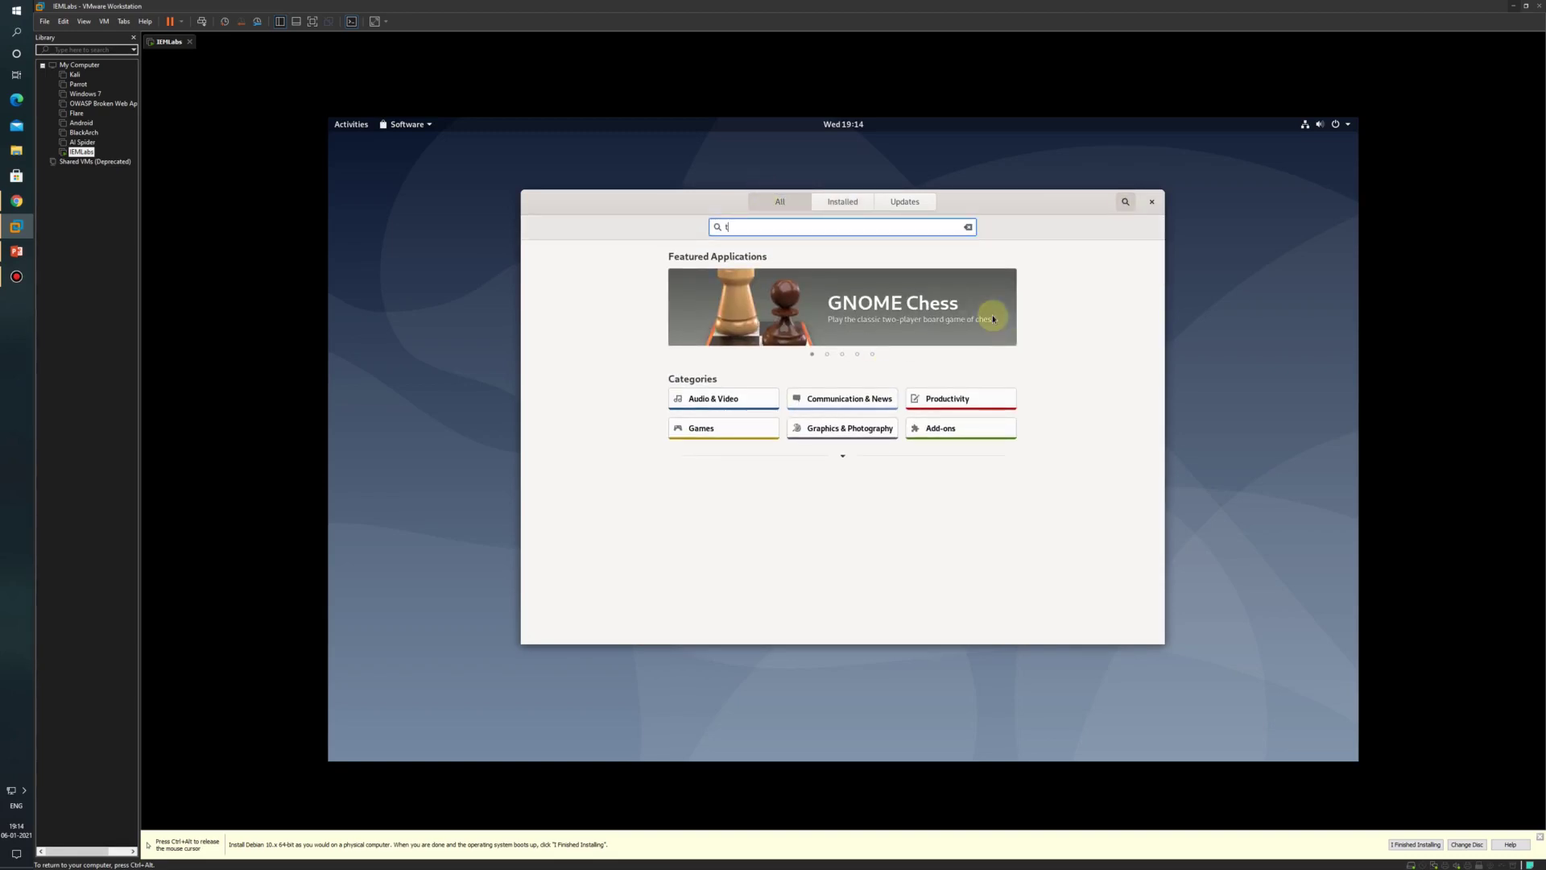
text(termi)
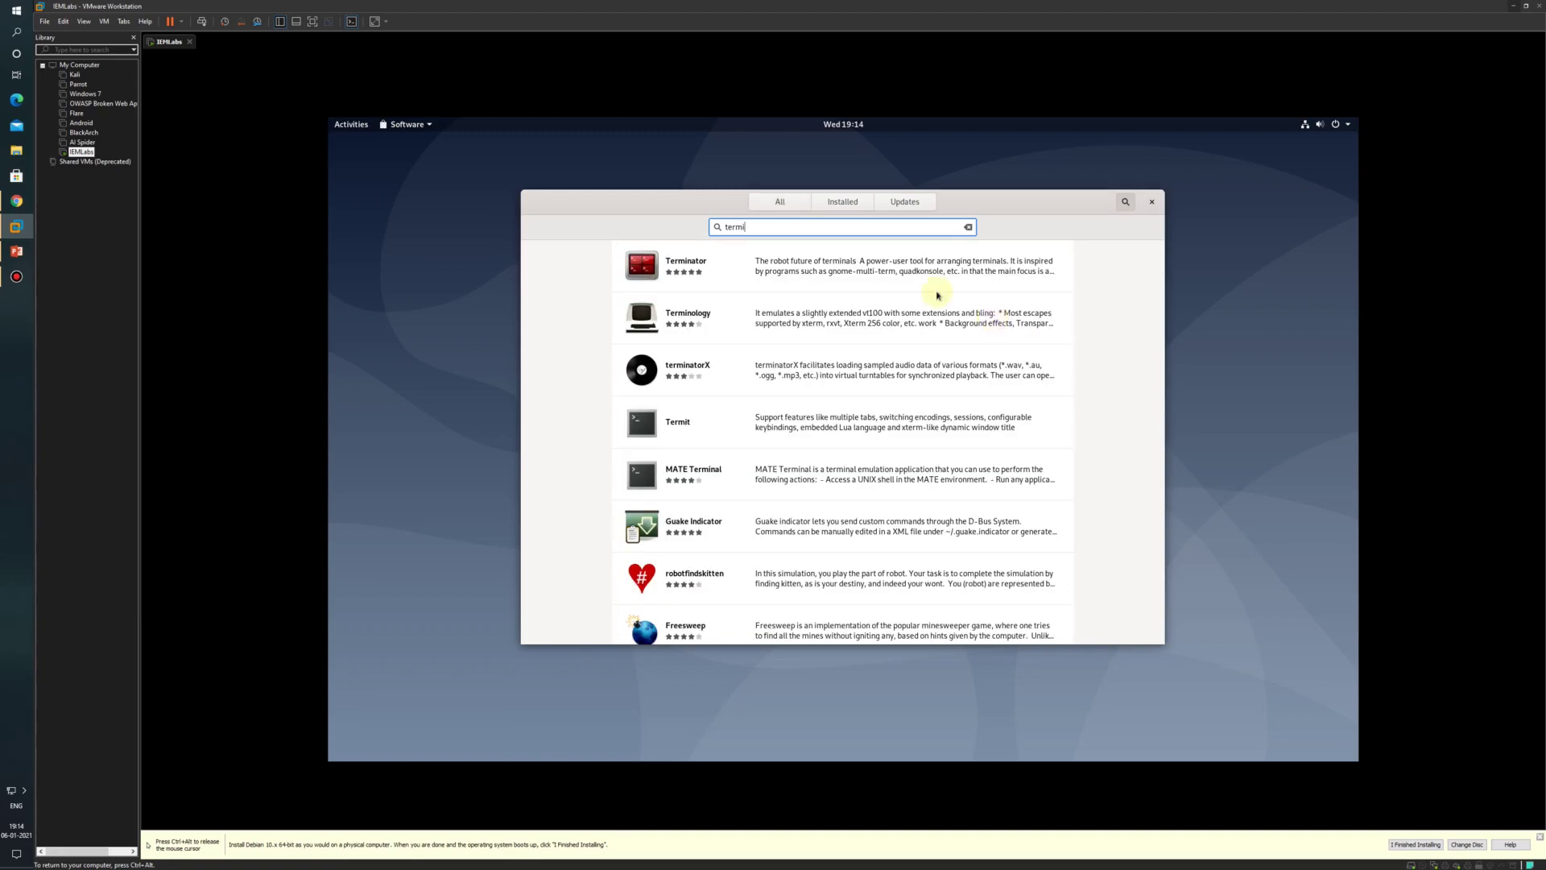
click(618, 286)
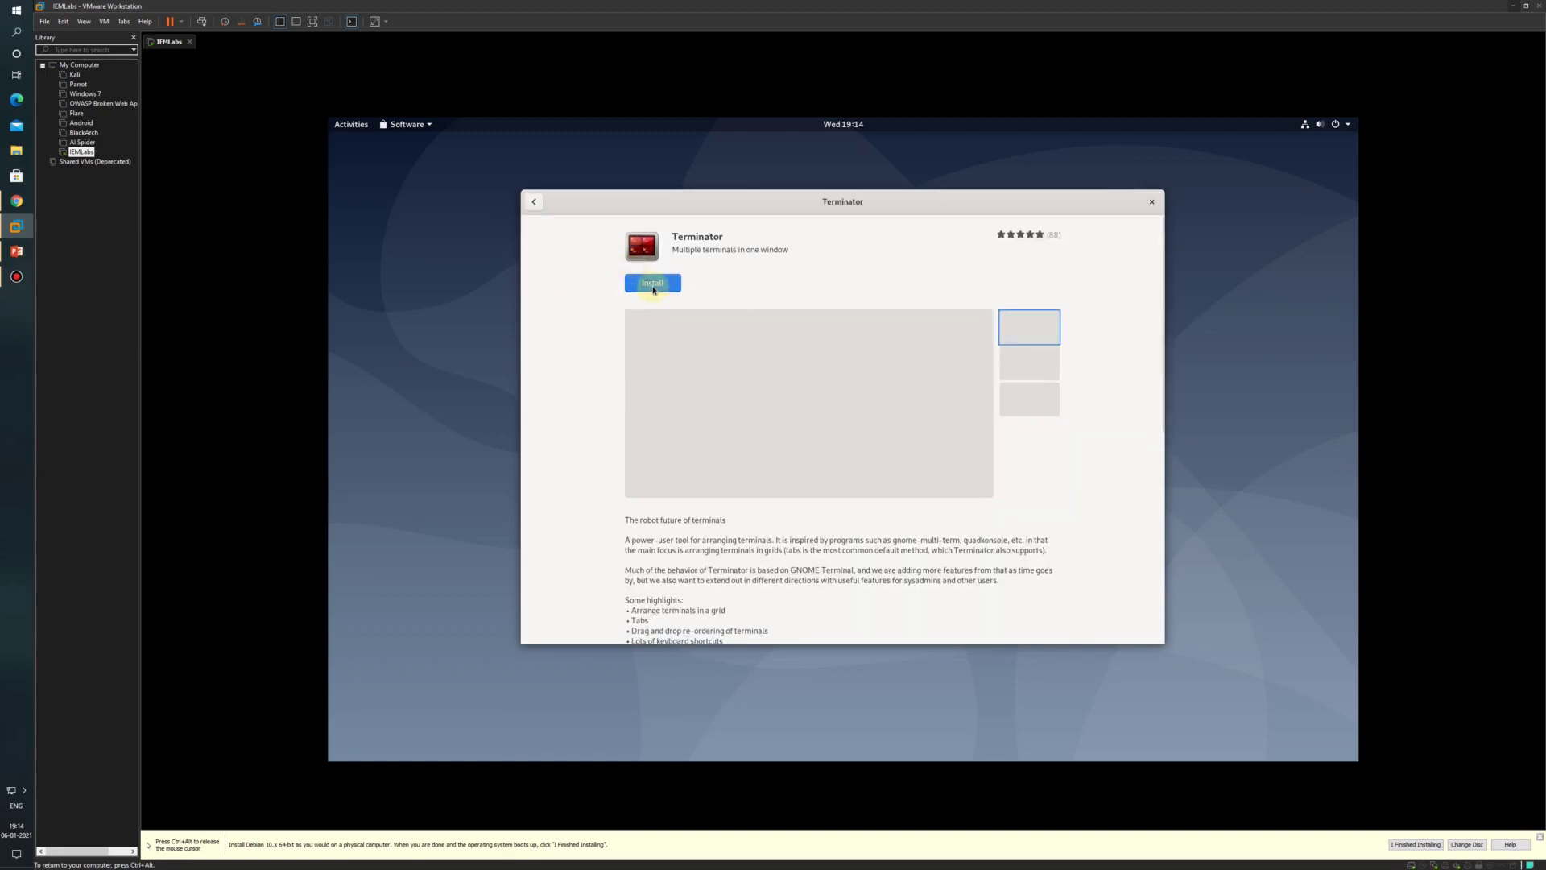
click(653, 286)
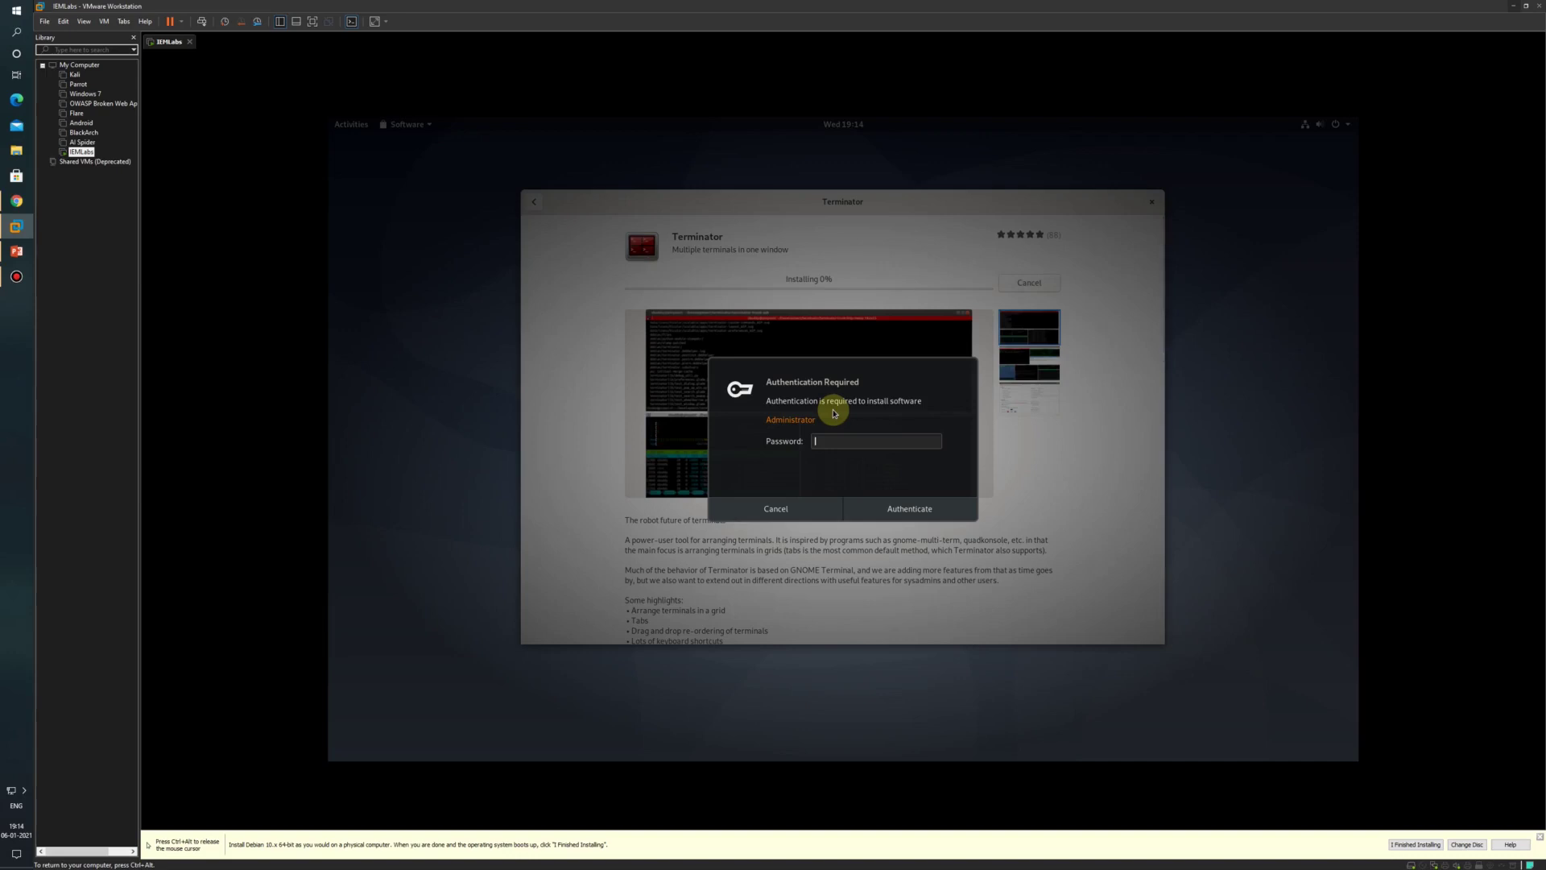
key(Return)
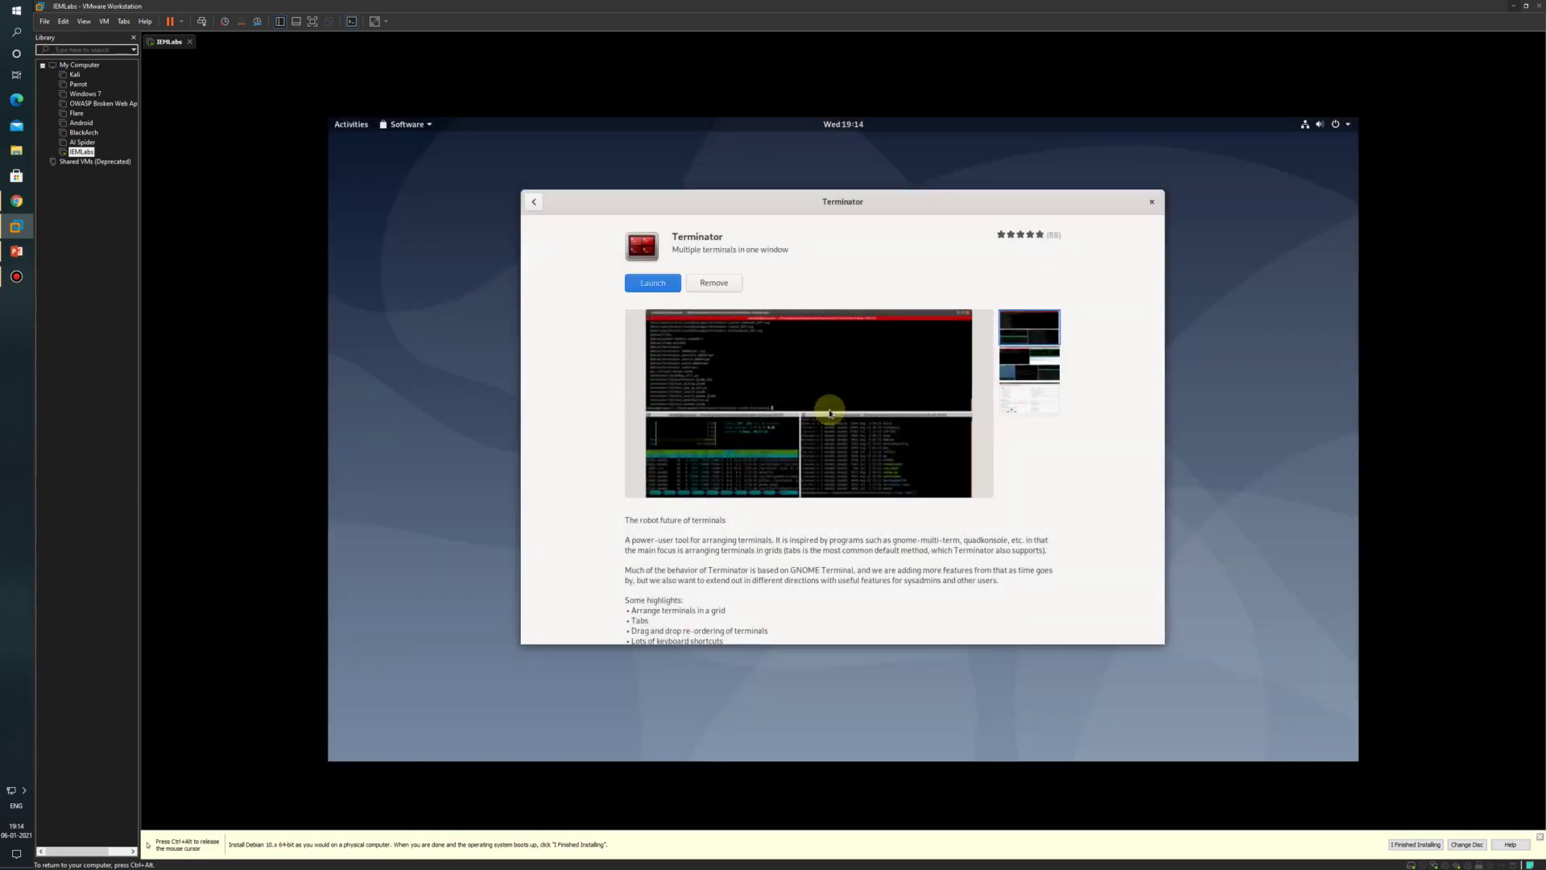
Step: Launch Terminator, switch to root with su and run apt-get update
click(655, 287)
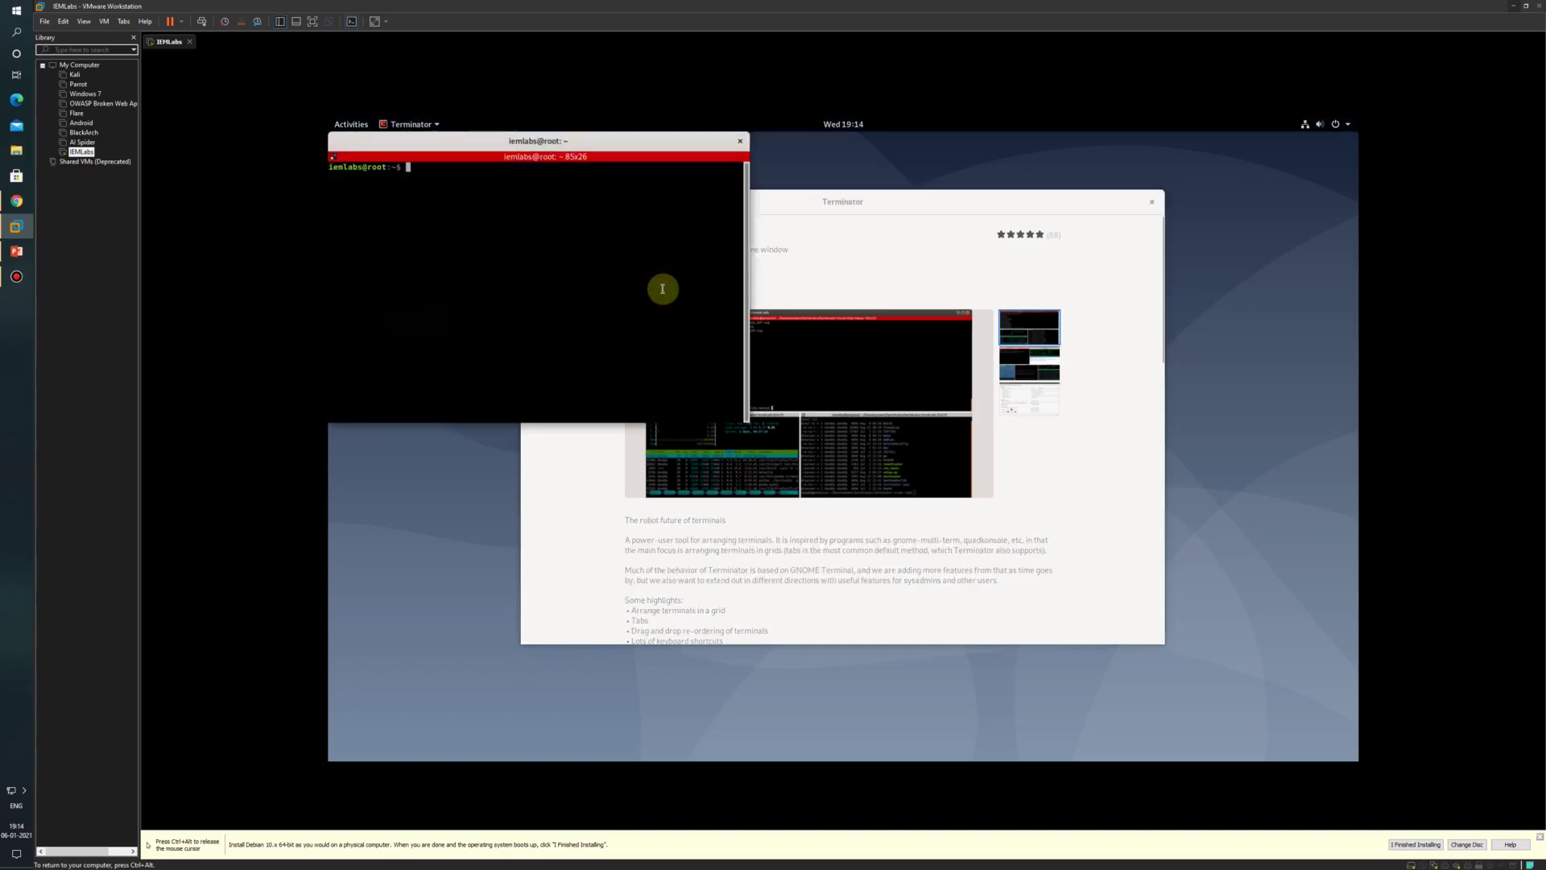
drag(524, 143, 854, 309)
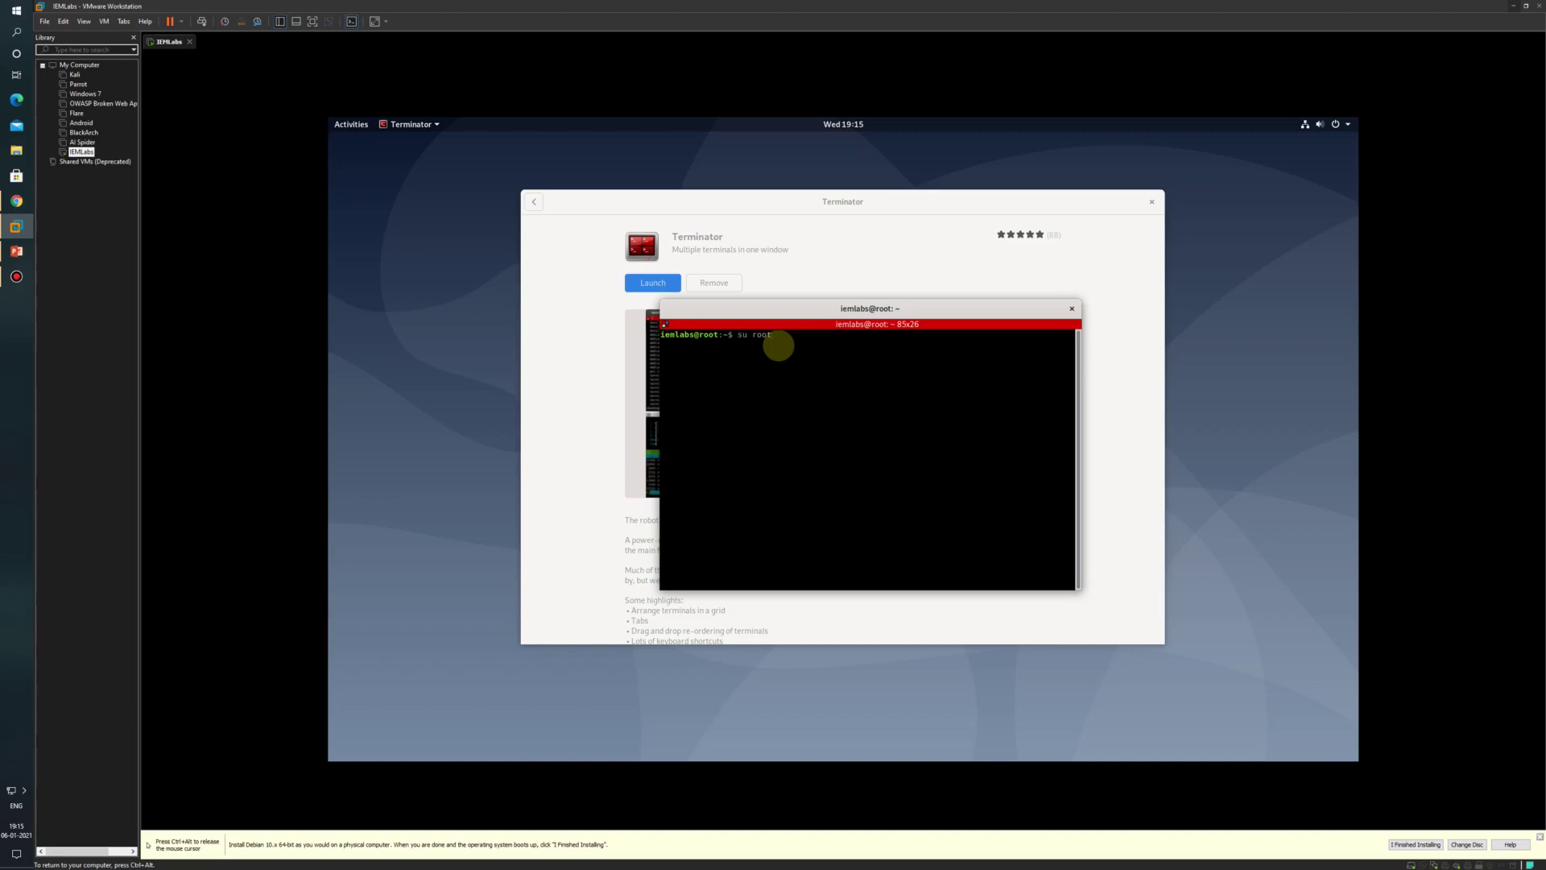
key(Return)
key(Return)
text(apt-get update)
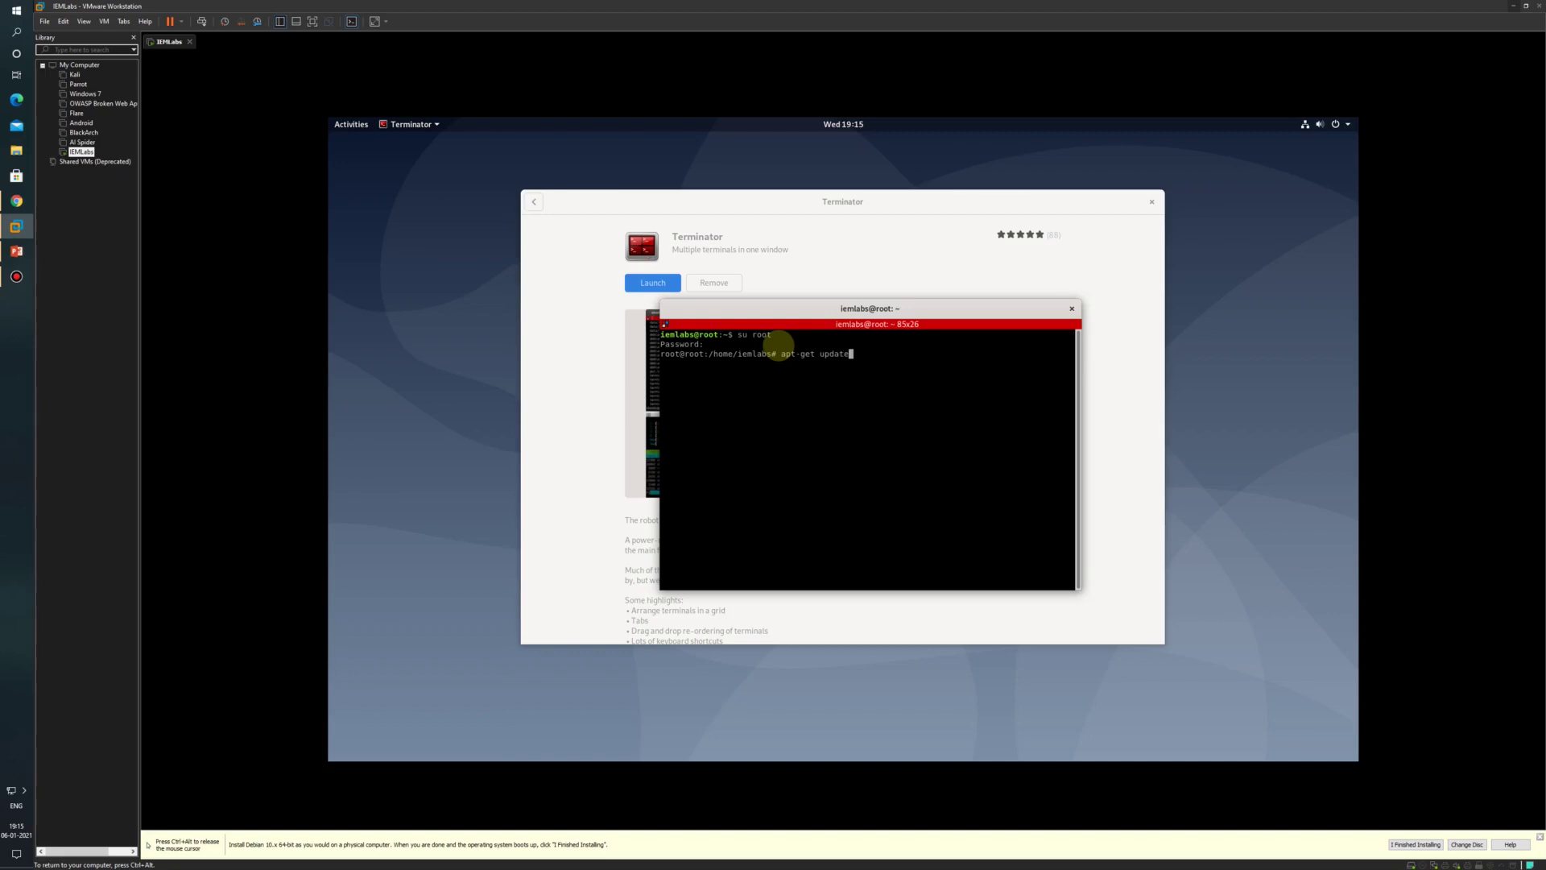
key(Return)
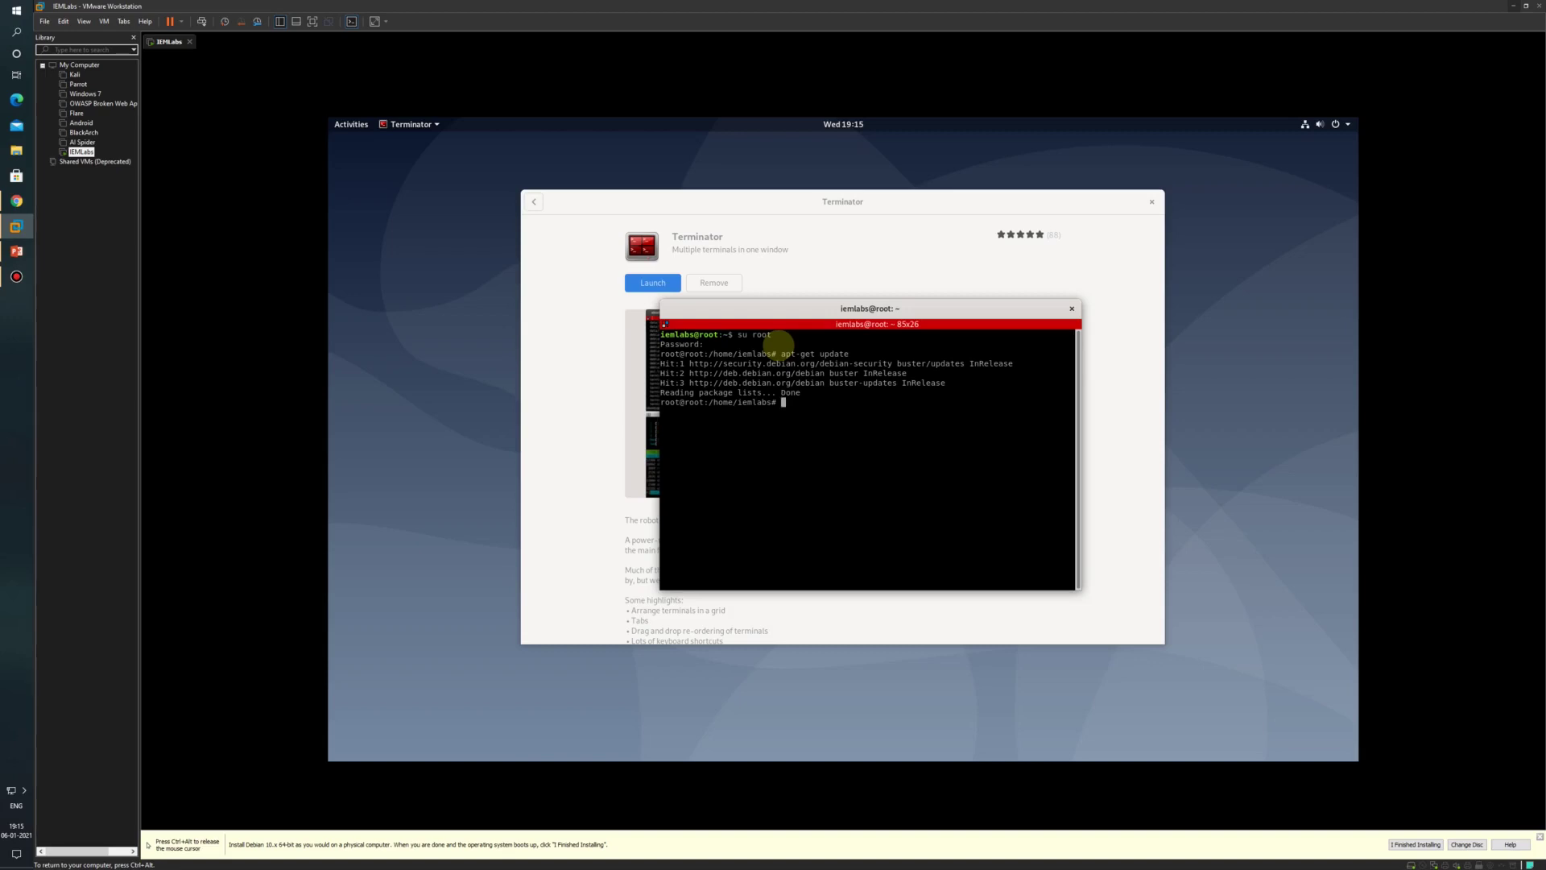
Step: Run apt-get install wireshark nmap zenmap sqlmap aircrack-ng
text(apt-get wireshark nmap zenmap sqlmap aircrack-ng)
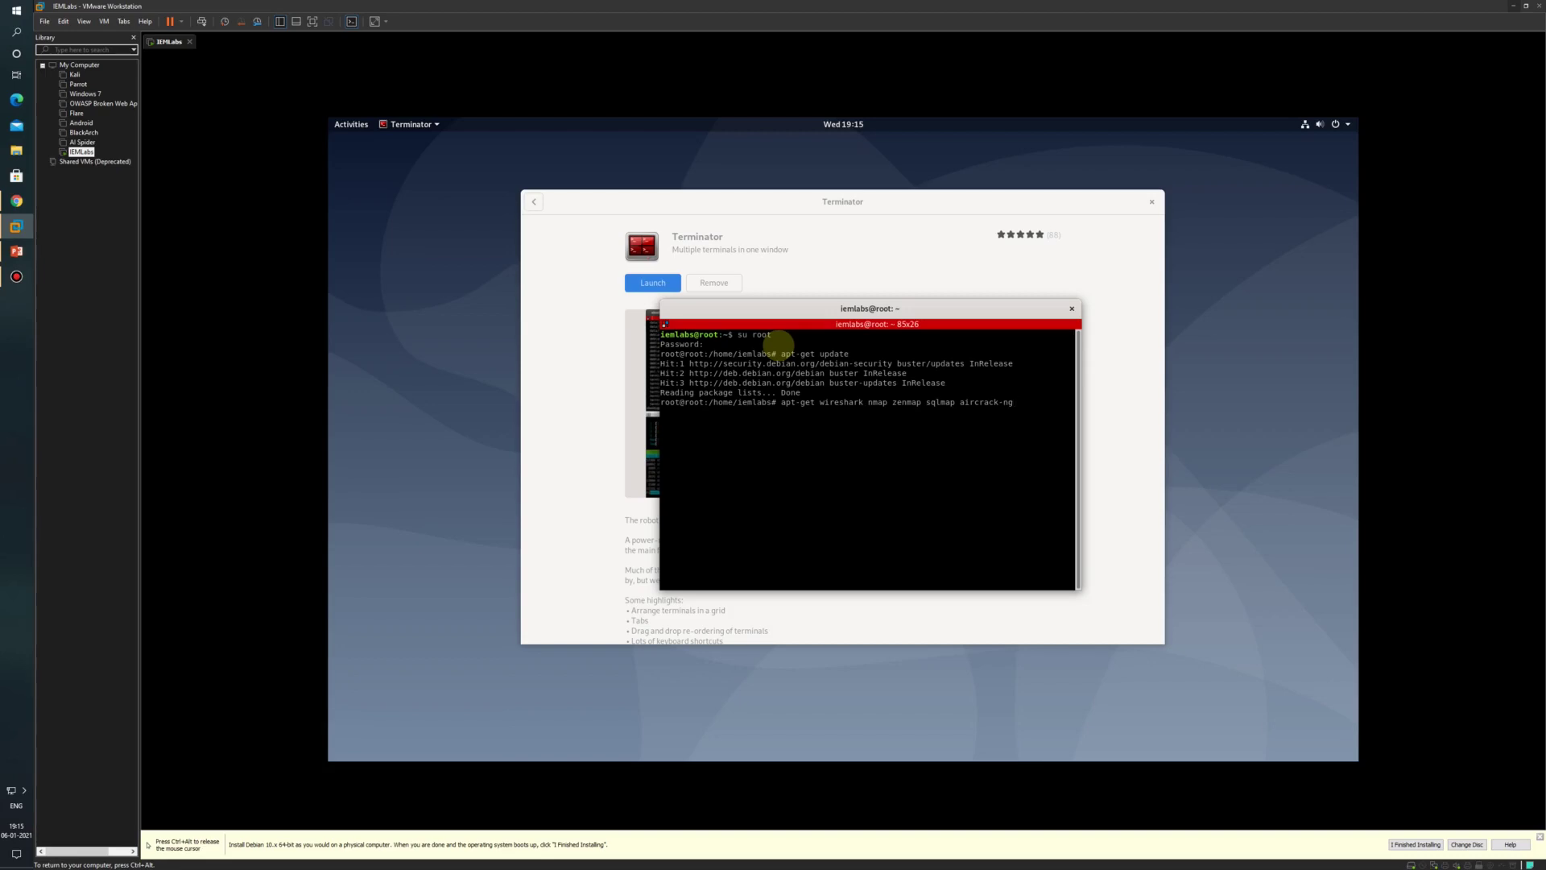
key(Left)
key(Left)
key(Left)
key(Left)
key(Left)
key(Left)
key(Left)
key(Left)
key(Left)
key(Left)
key(Left)
key(Left)
key(Left)
key(Left)
key(Left)
key(Left)
key(Left)
key(Left)
key(Left)
key(Left)
text(install)
key(Return)
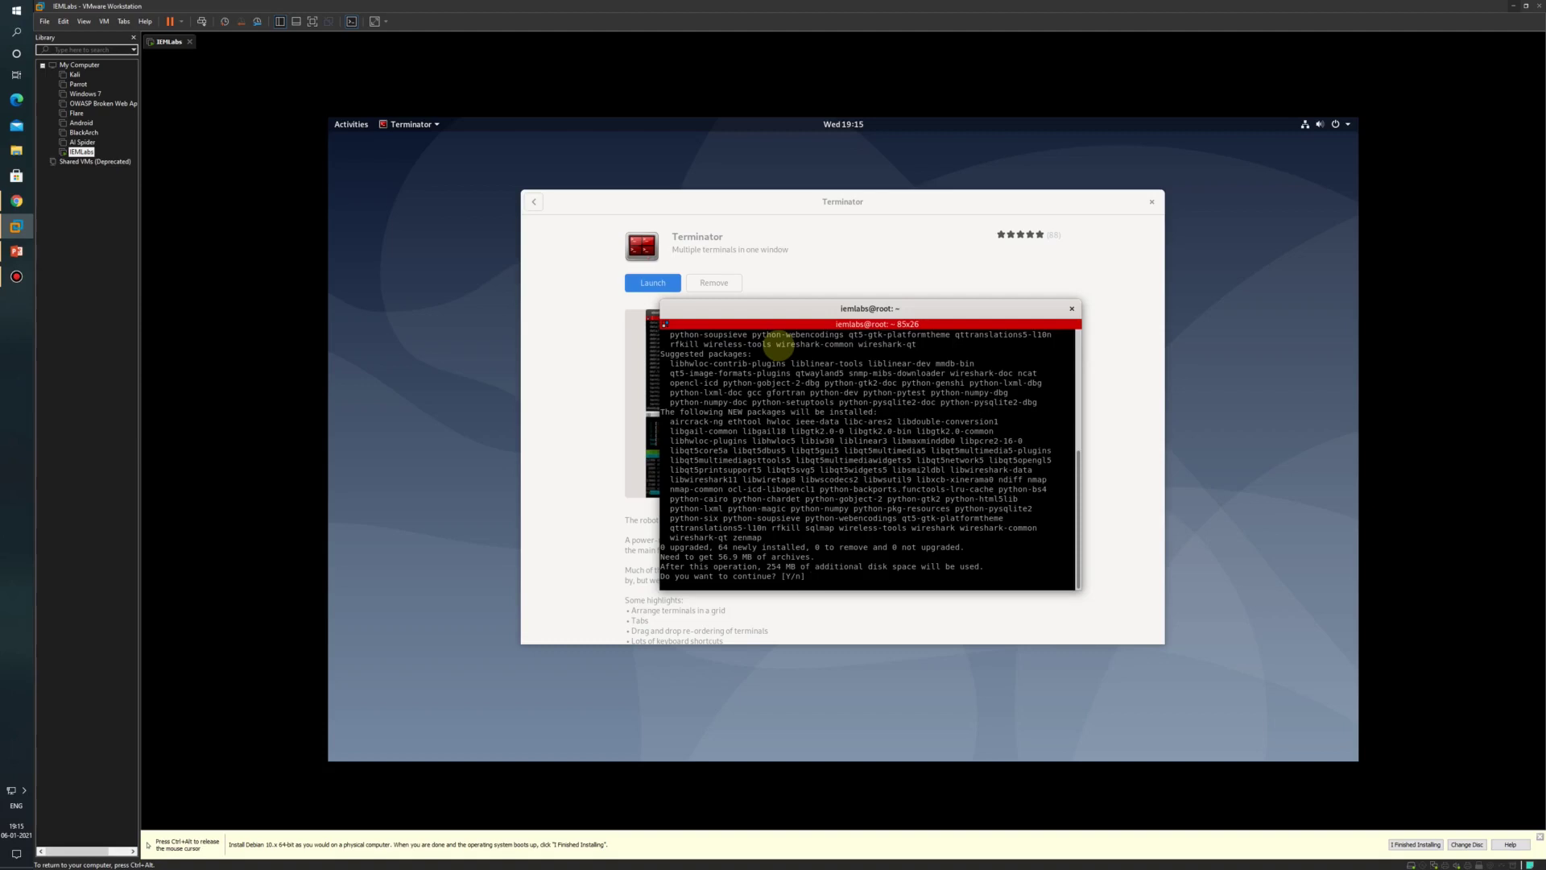
Step: Accept the apt prompt and answer No to letting non-superusers capture packets
key(Return)
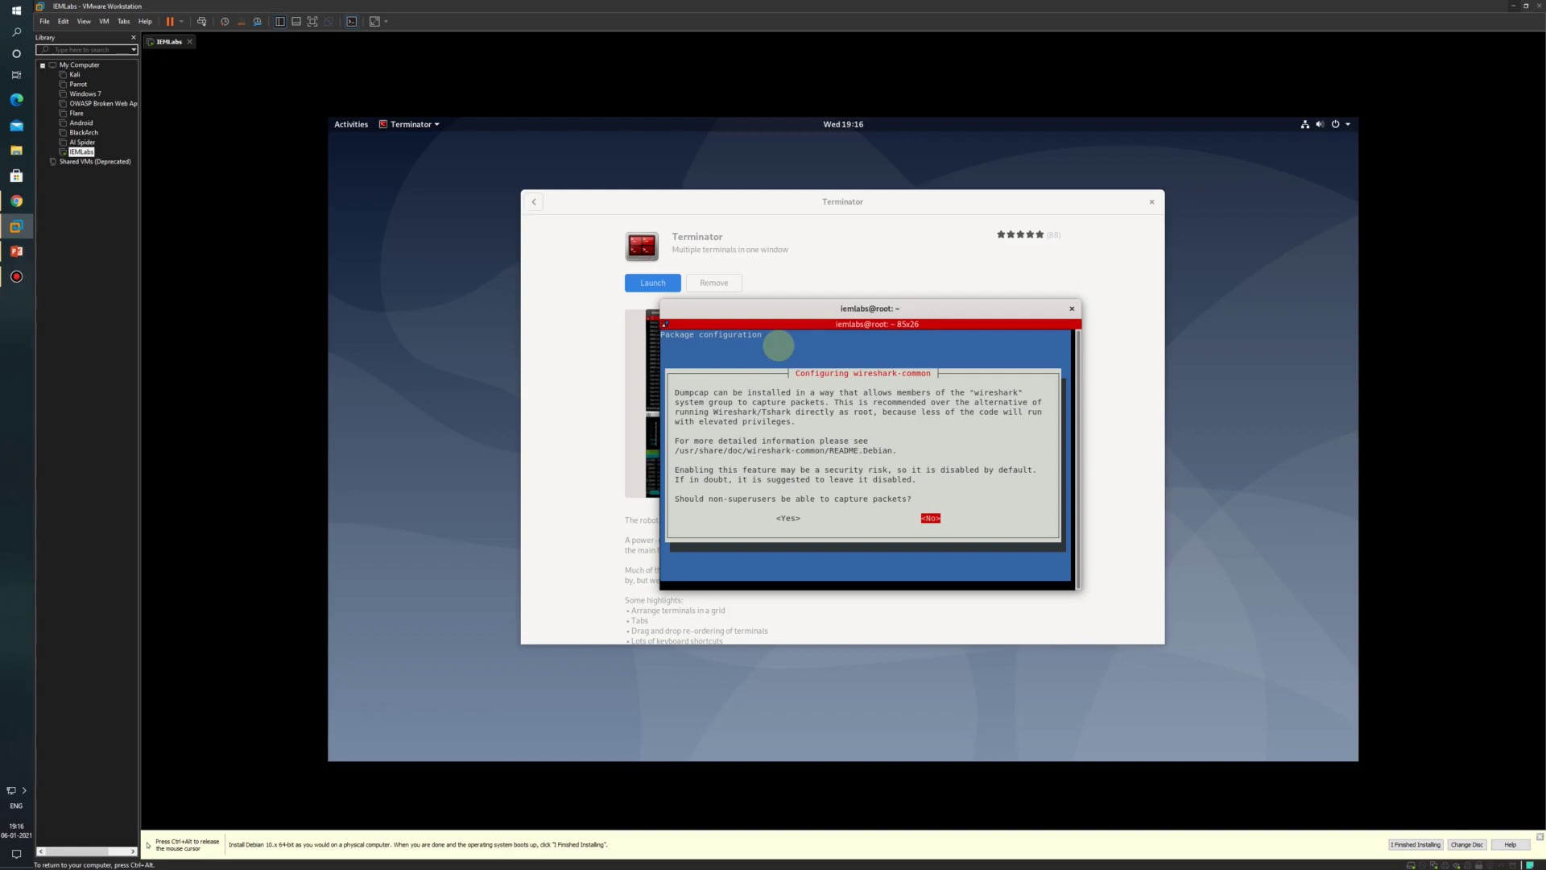
key(Return)
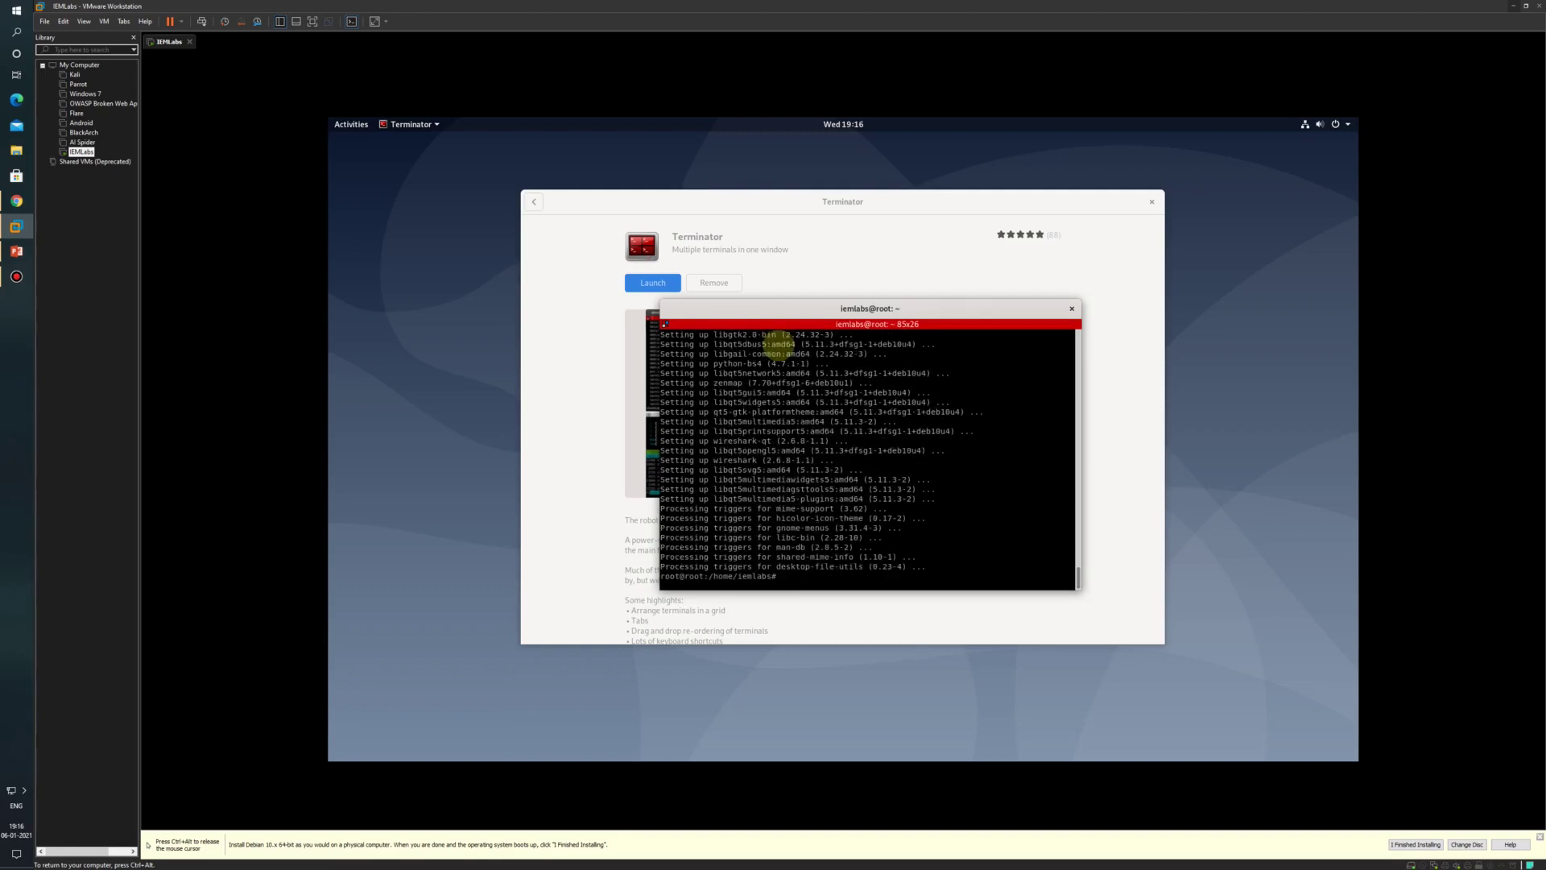
Step: Check the app grid for Wireshark and Zenmap, then run sqlmap in the root terminal
click(352, 126)
click(353, 644)
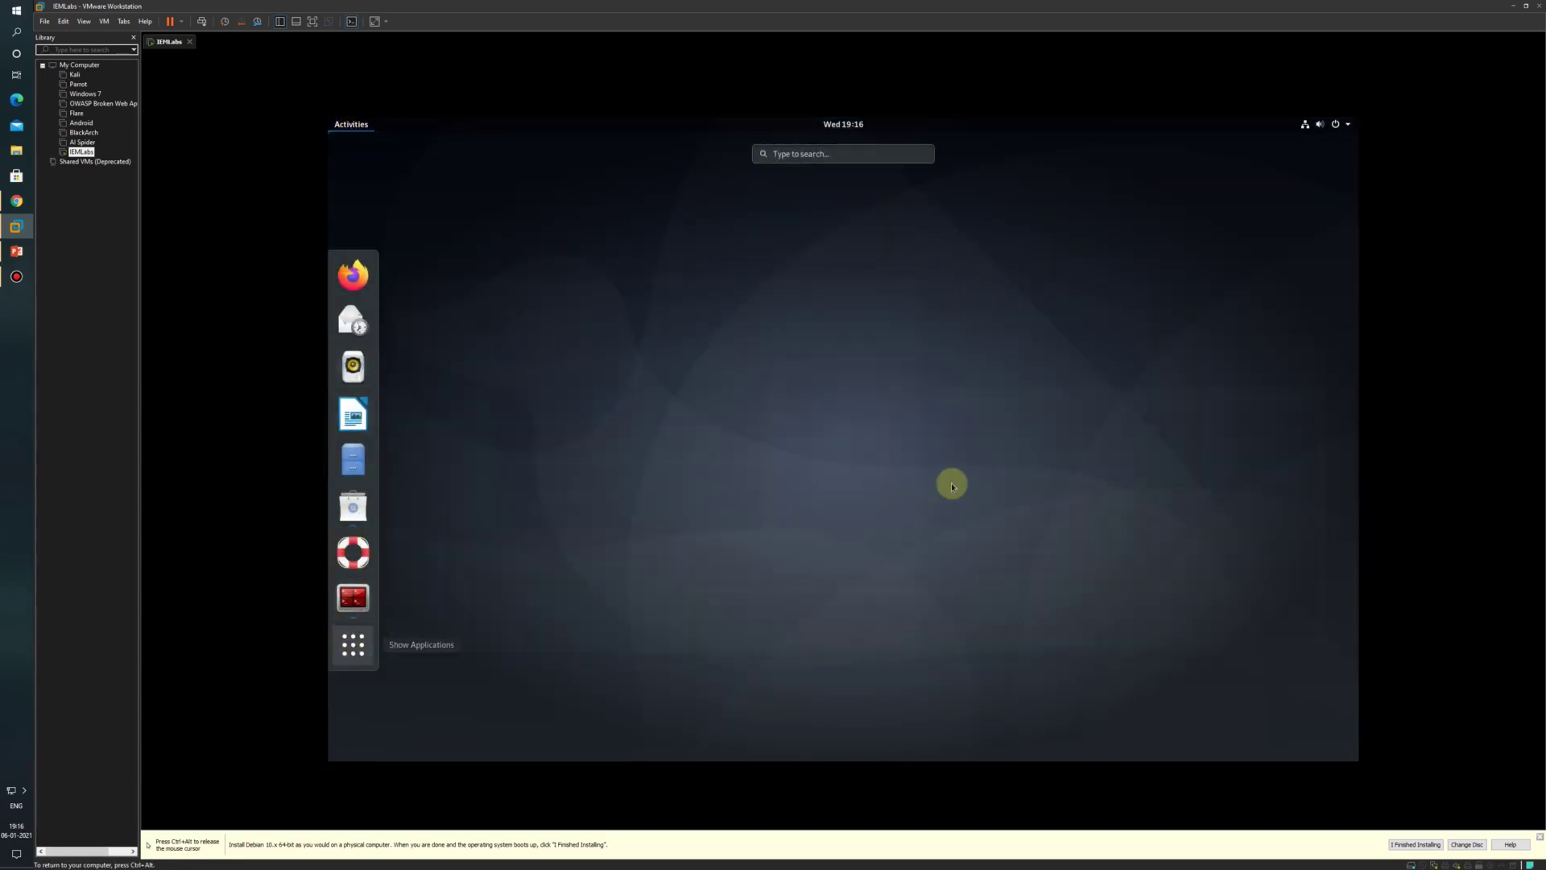
scroll(1035, 451, down, 1)
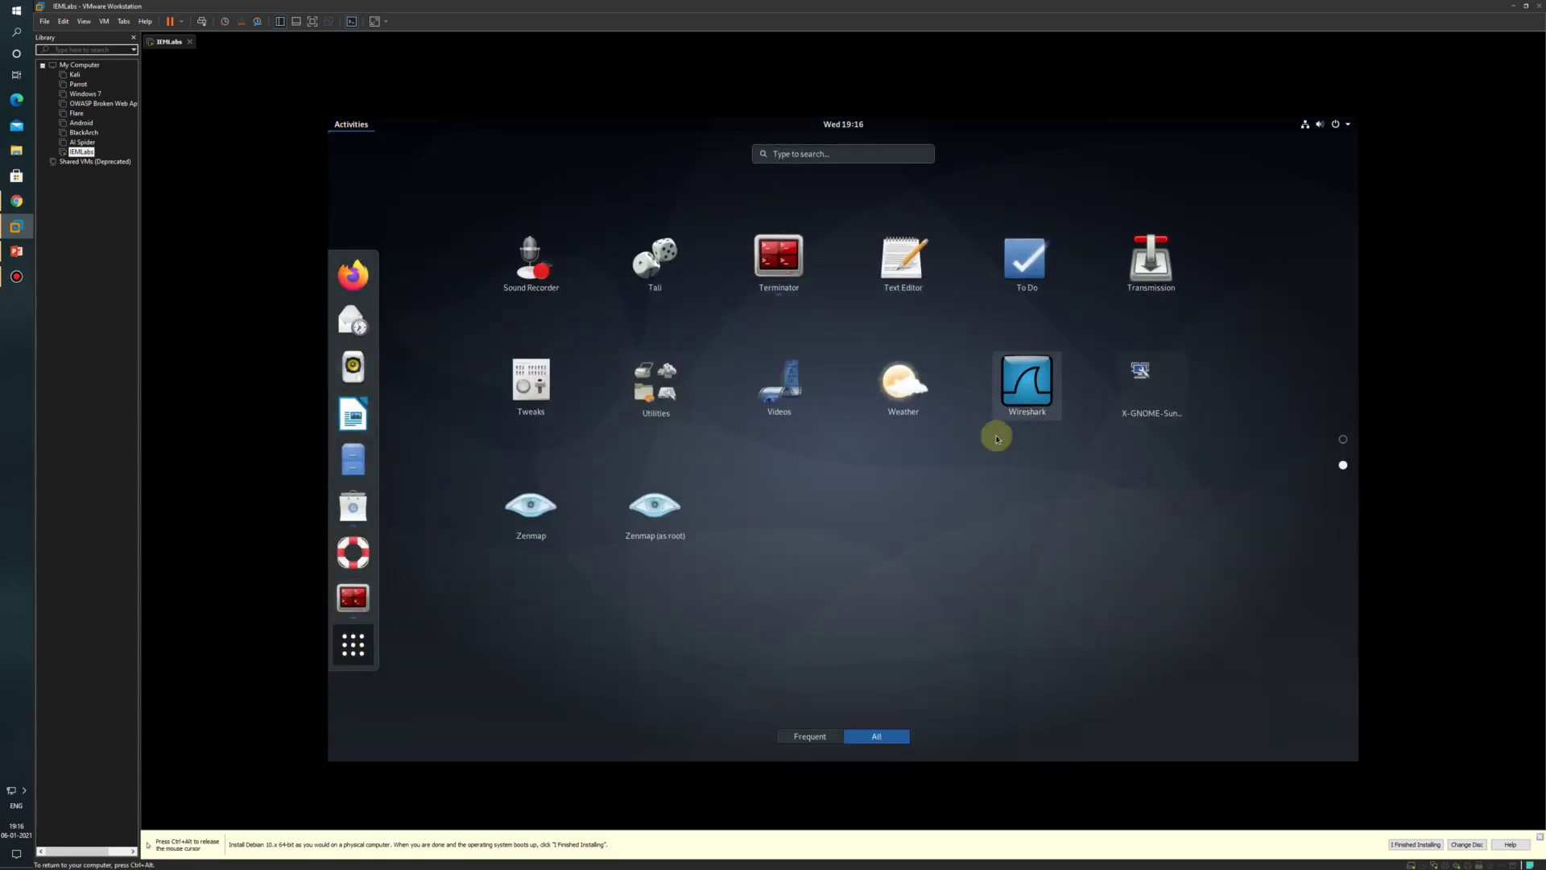
scroll(1042, 490, up, 1)
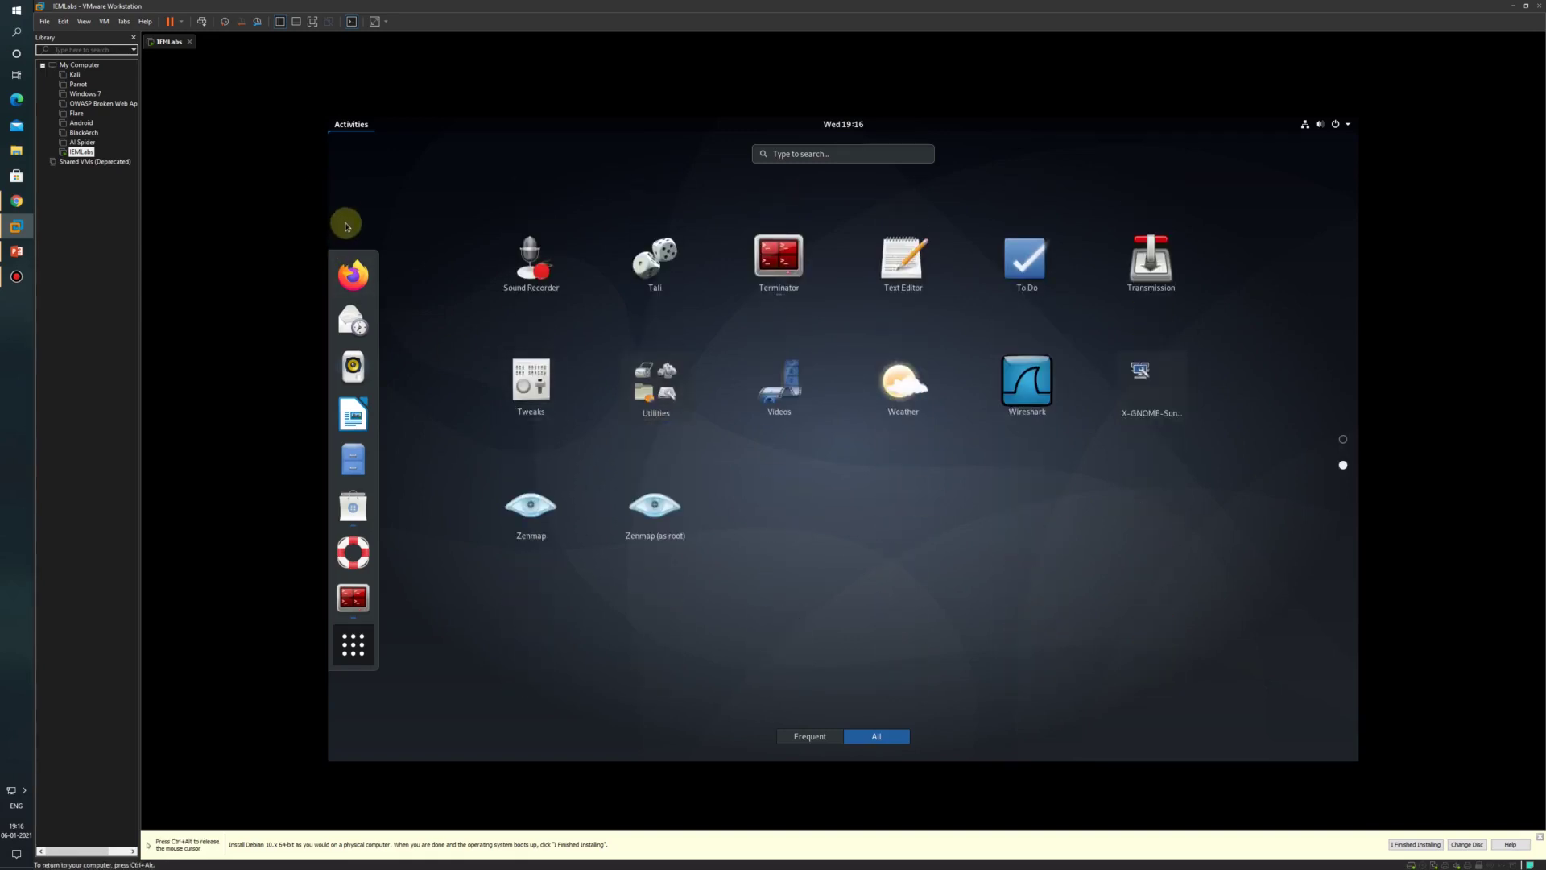
click(355, 644)
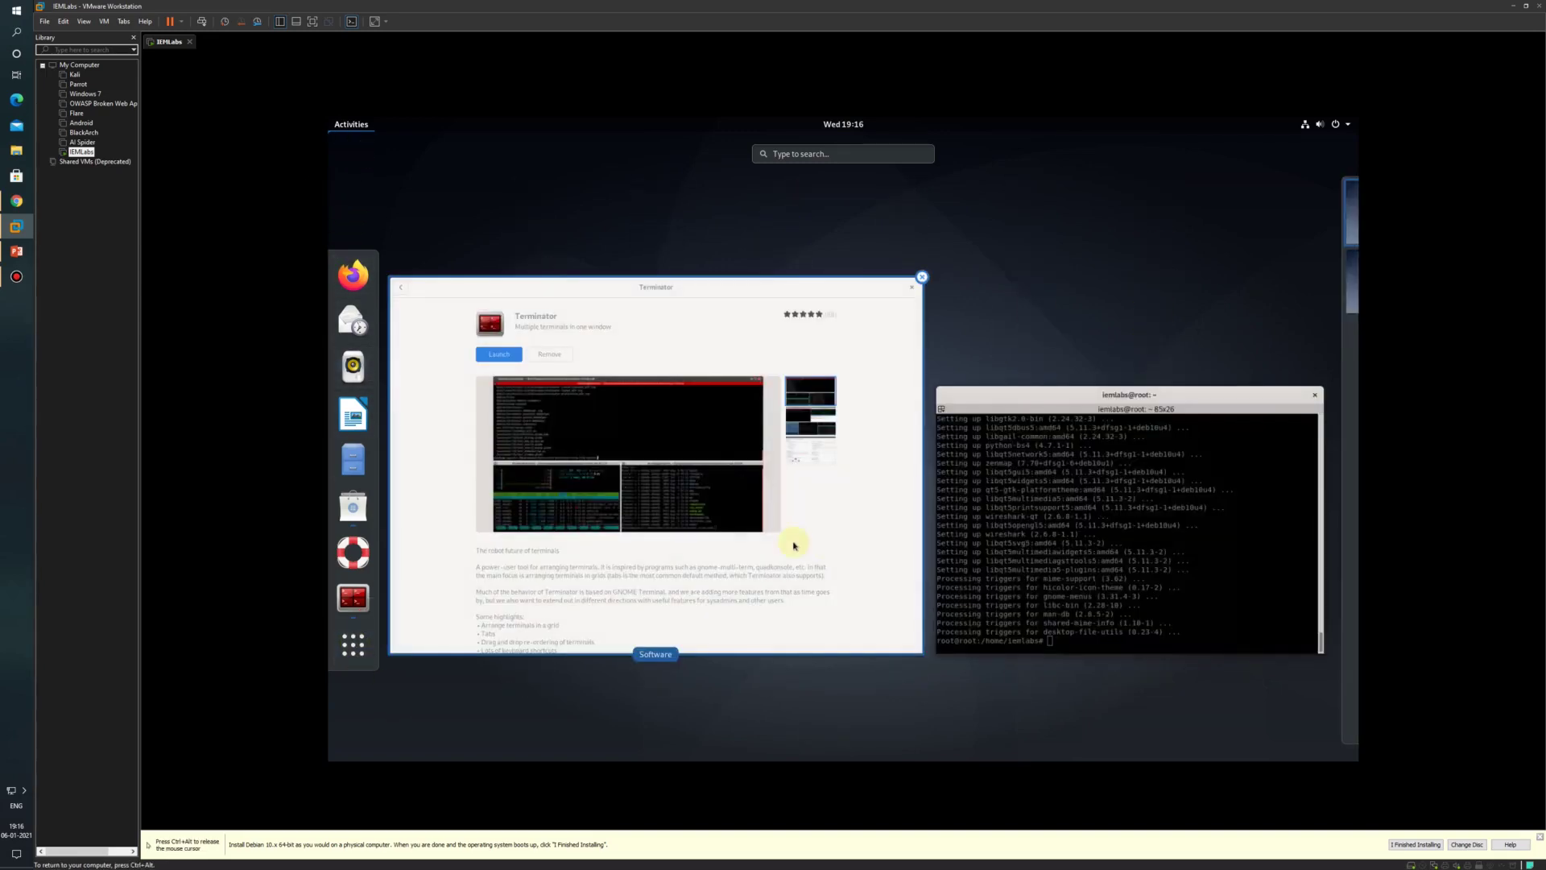
key(Escape)
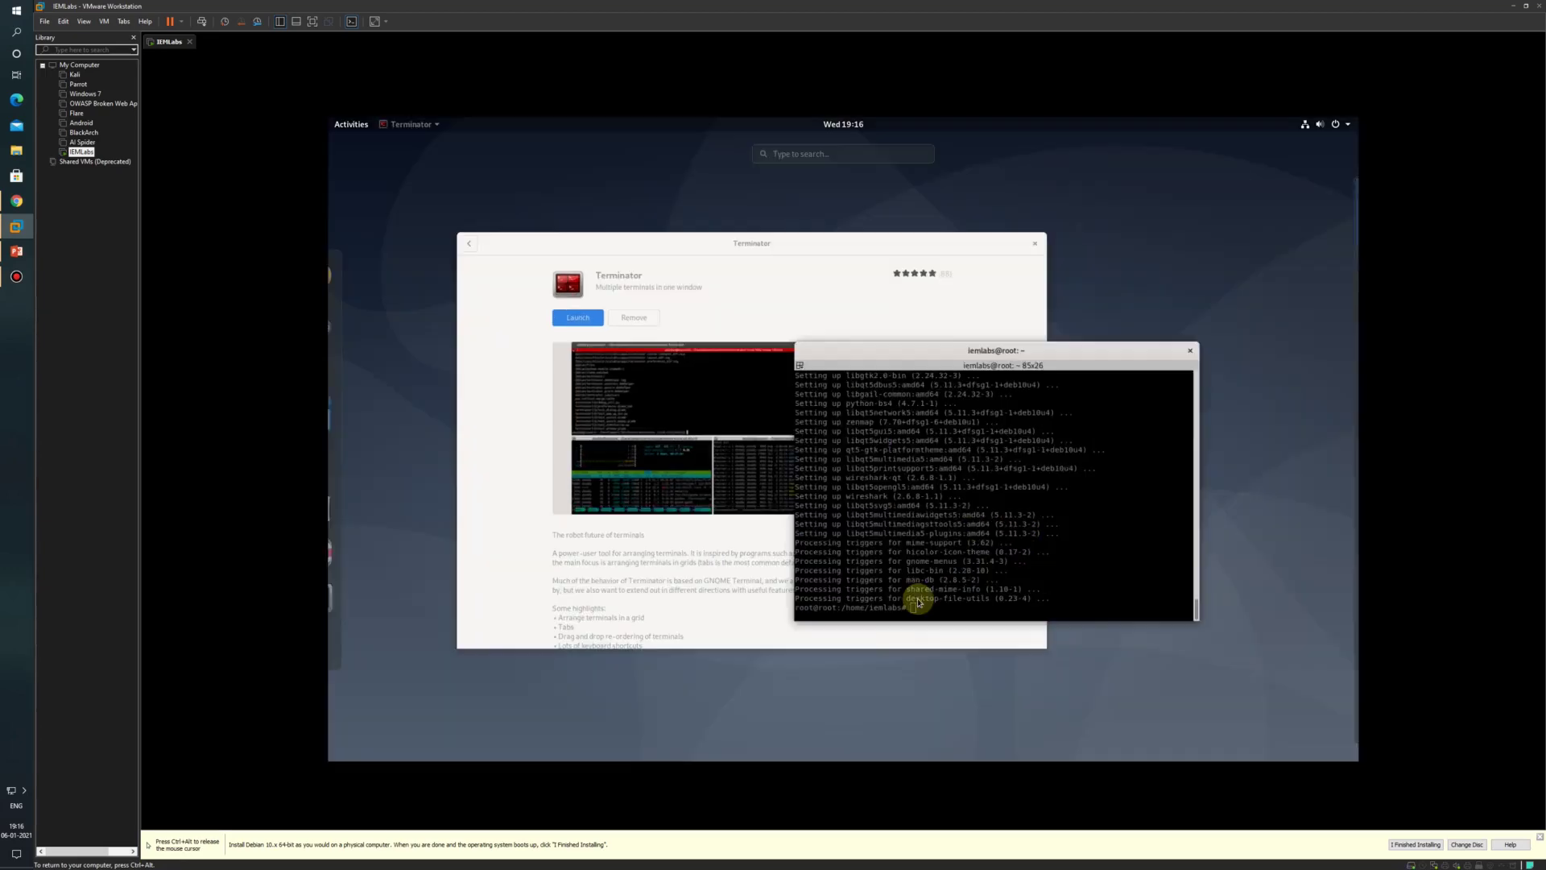
text(sqlmap)
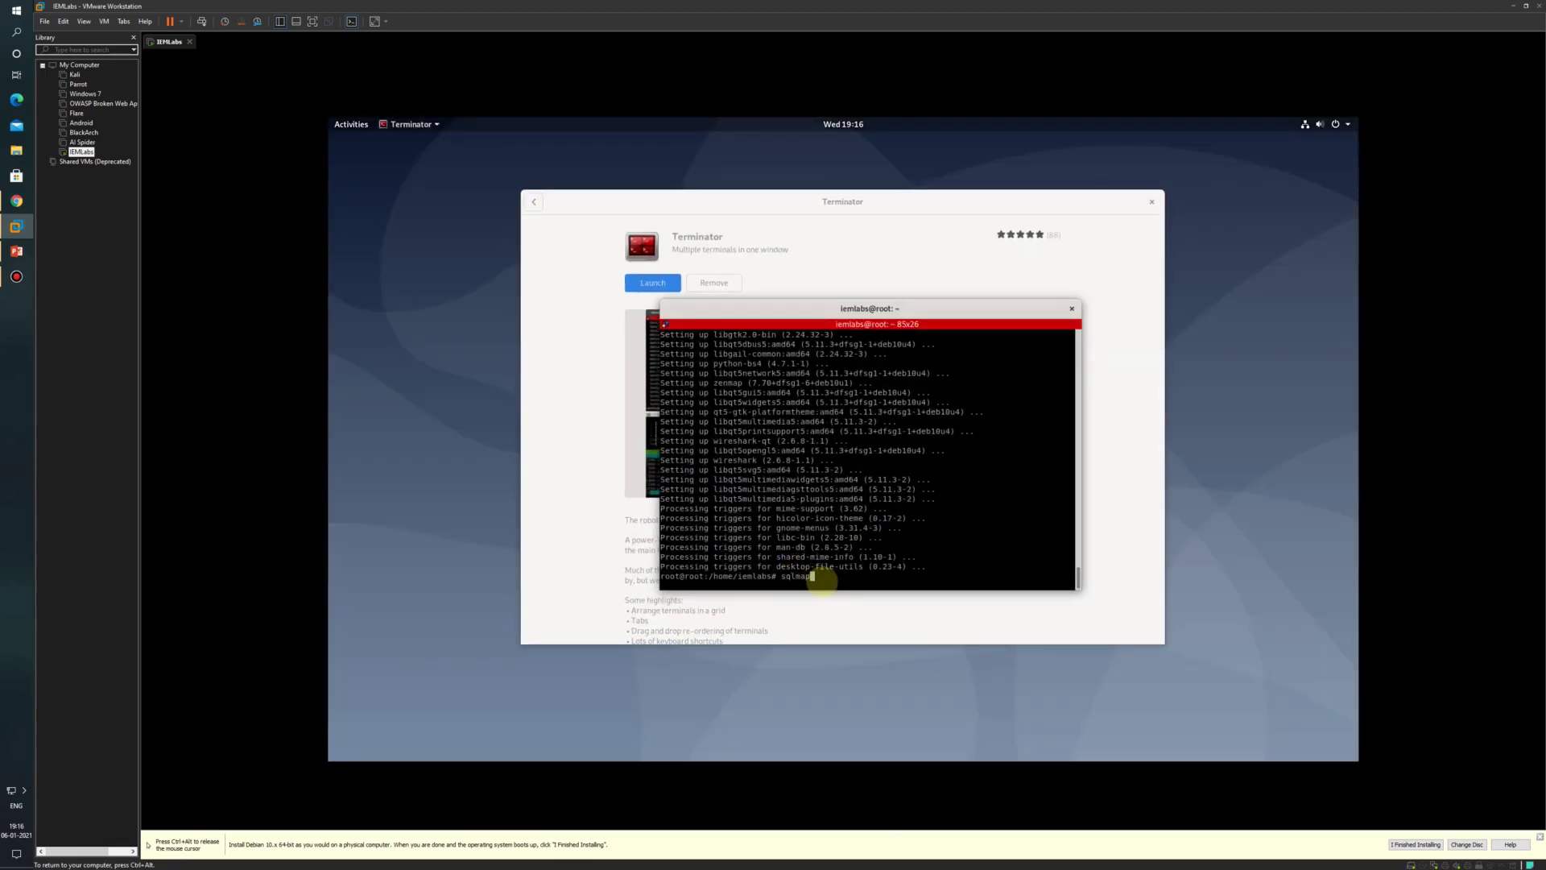
key(Return)
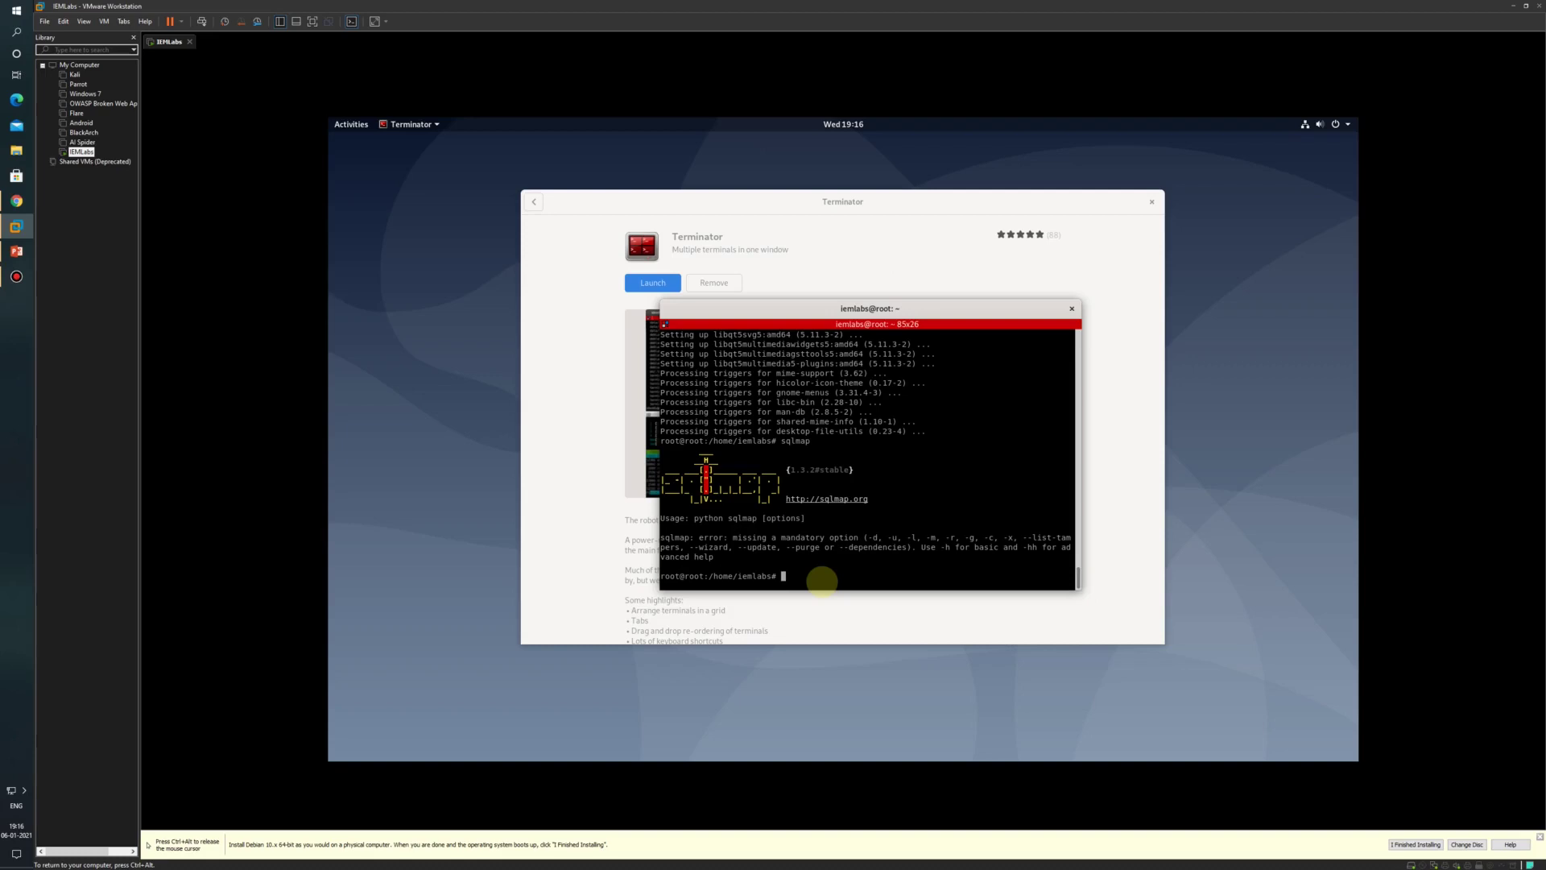